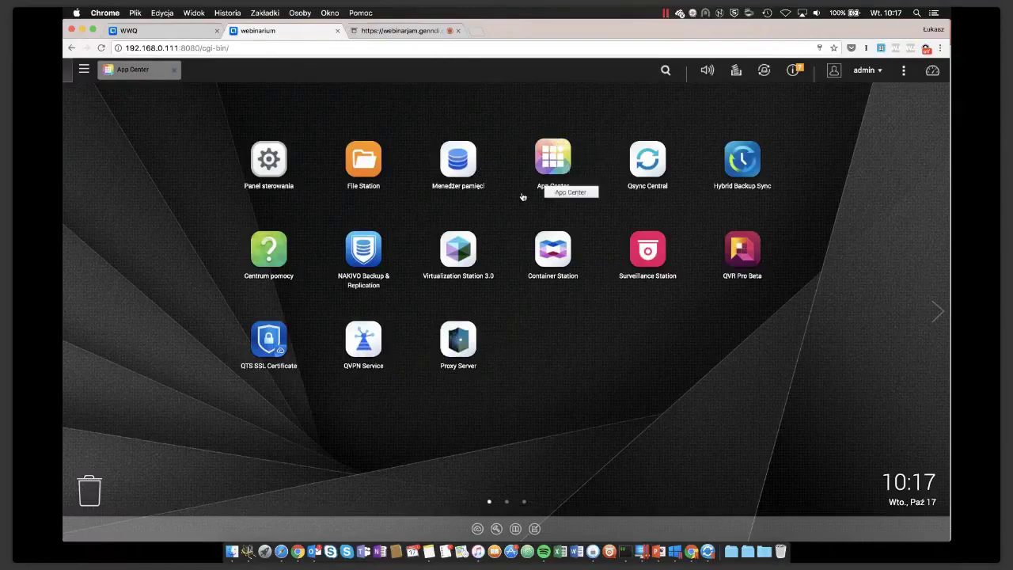
# Step: Open QVPN Service, reposition its window, and leave the PPTP status switched off
pyautogui.click(363, 348)
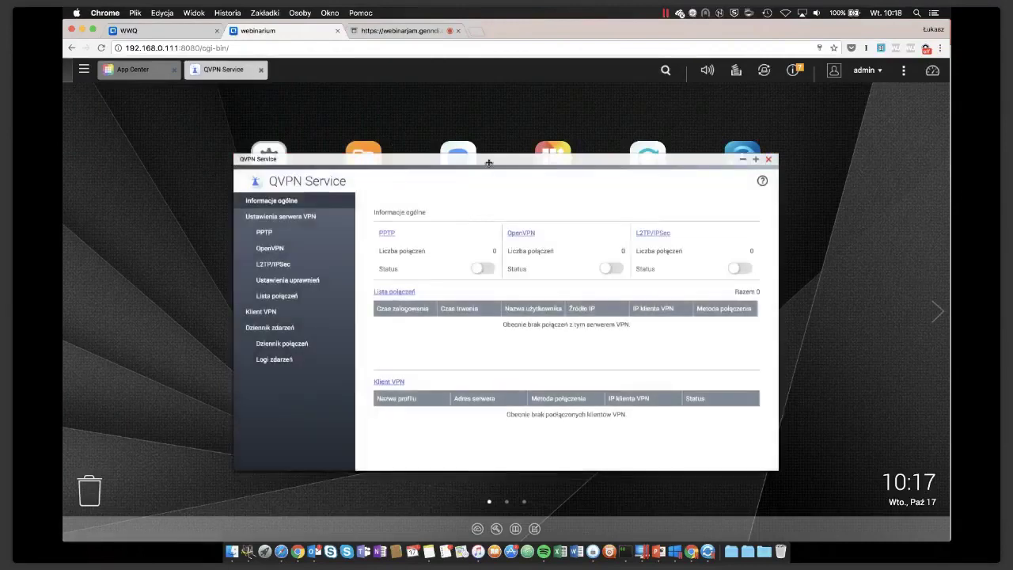
pyautogui.moveTo(489, 162); pyautogui.dragTo(473, 135)
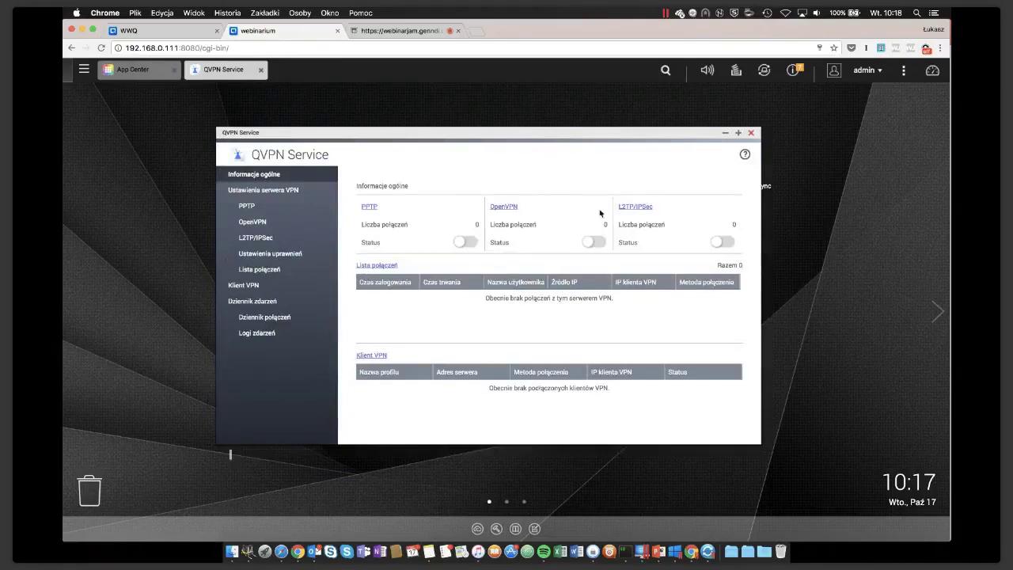
pyautogui.click(466, 242)
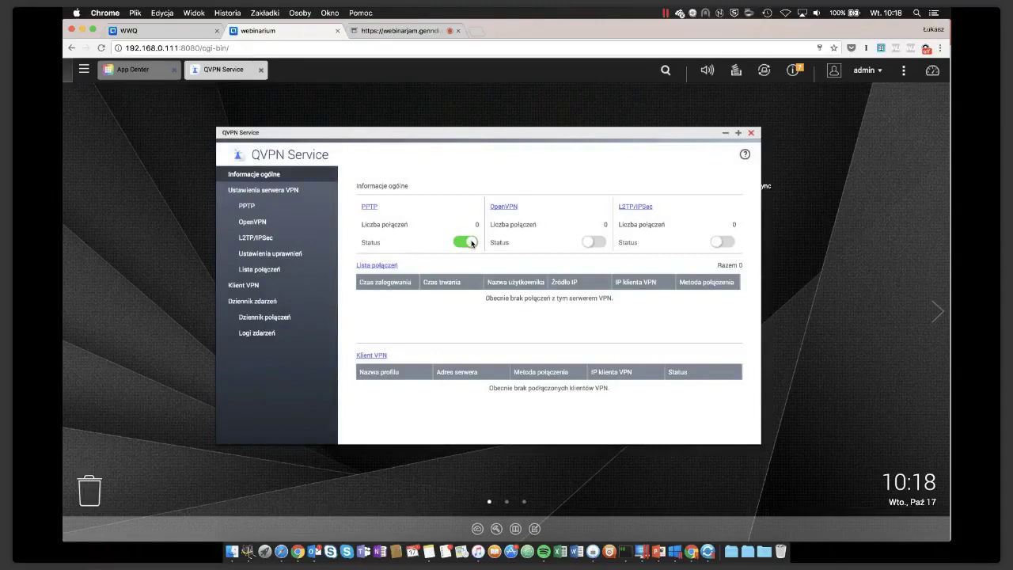
pyautogui.click(472, 243)
# Step: Enable the PPTP VPN server with clients 10.0.0.2–10.0.0.254, 5 maximum clients and MS-CHAPv2 authentication
pyautogui.click(243, 205)
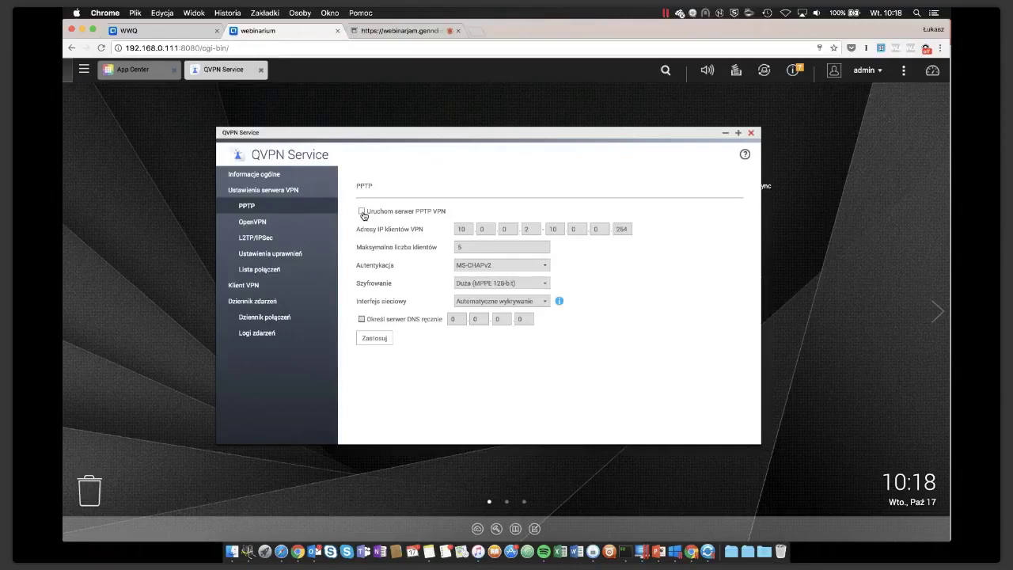
pyautogui.click(362, 212)
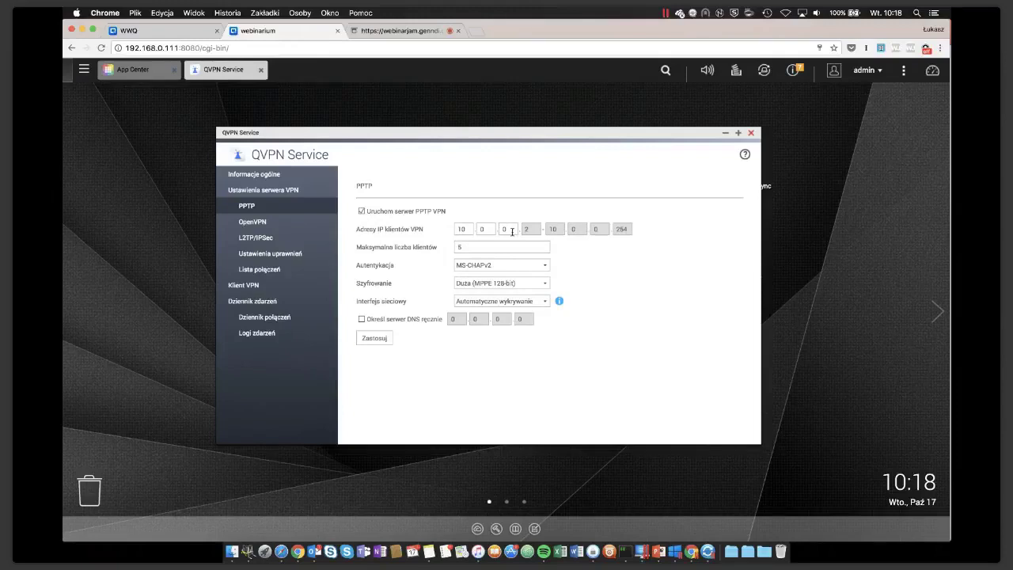
pyautogui.click(459, 229)
pyautogui.write('1')
pyautogui.click(483, 246)
pyautogui.click(508, 266)
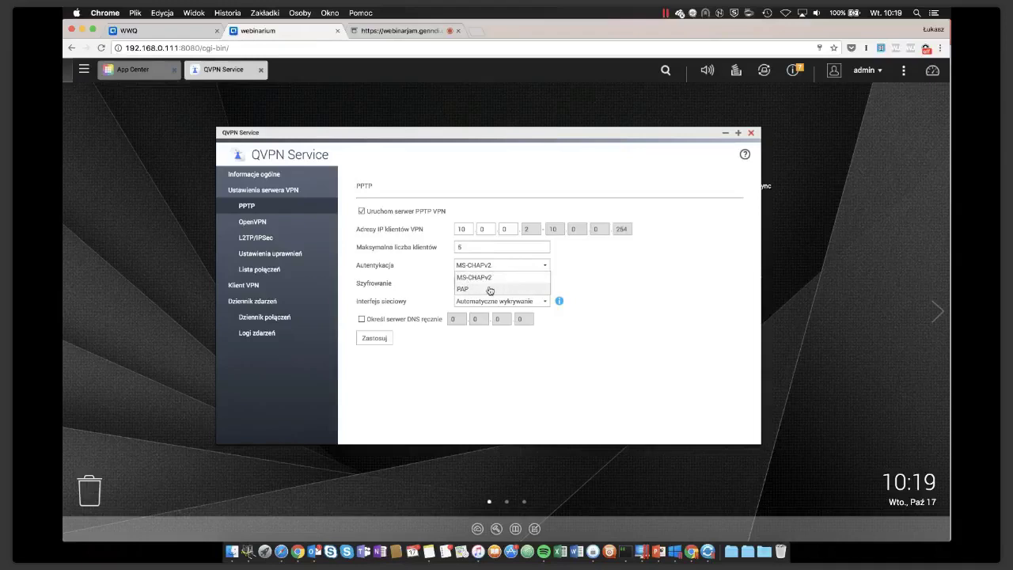
pyautogui.click(619, 284)
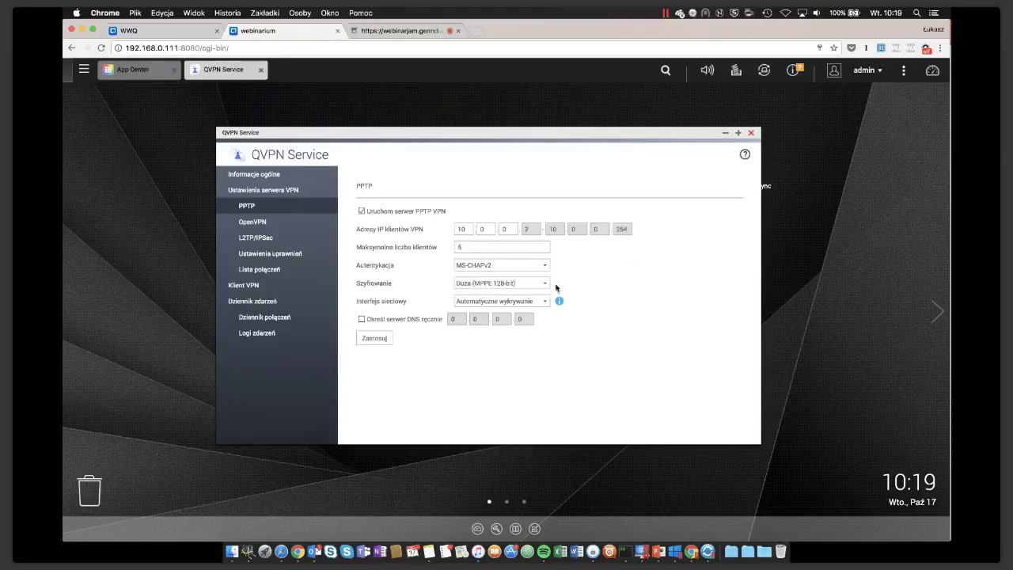
pyautogui.click(529, 283)
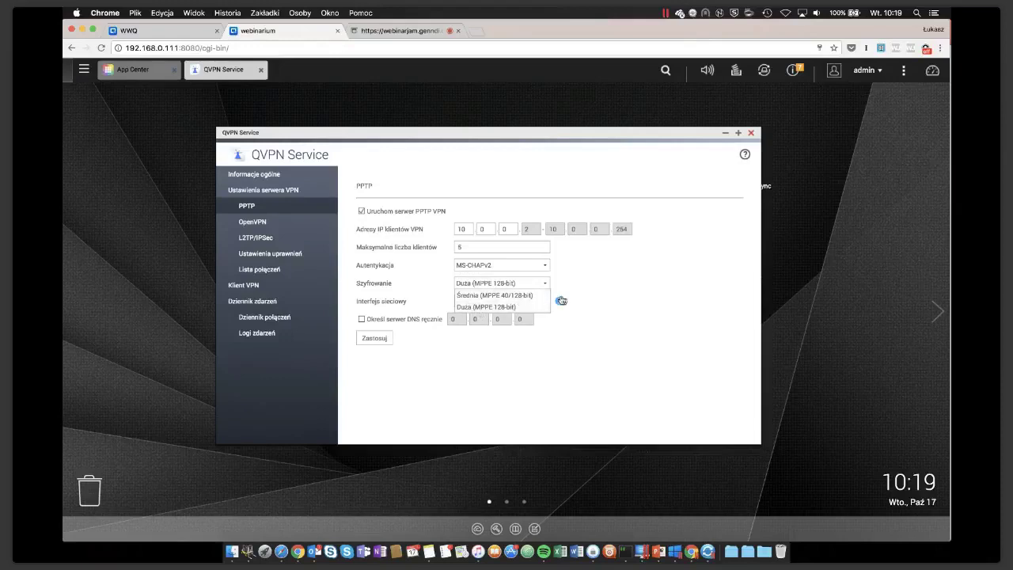
pyautogui.click(595, 296)
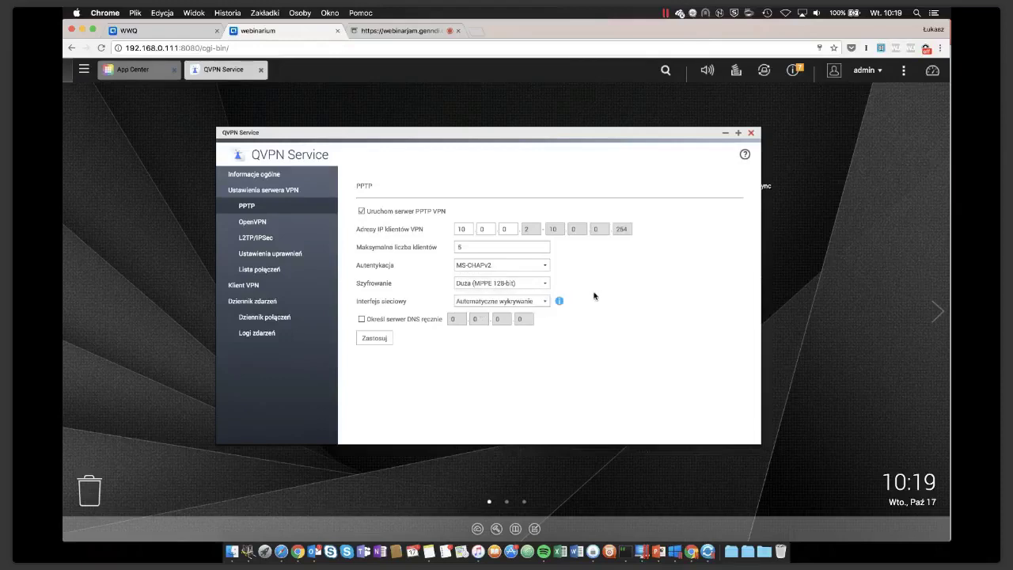
pyautogui.click(547, 304)
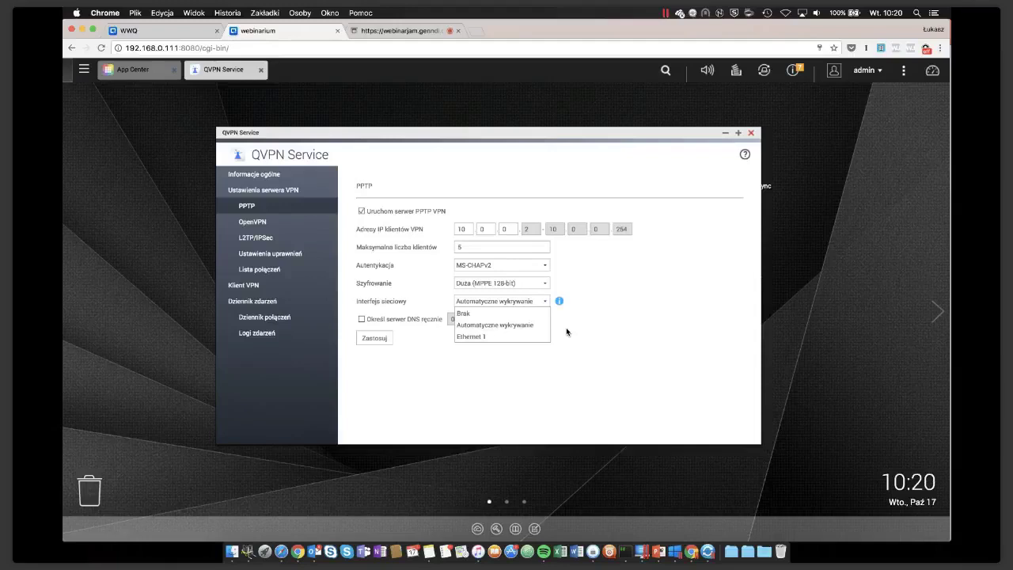
pyautogui.click(566, 327)
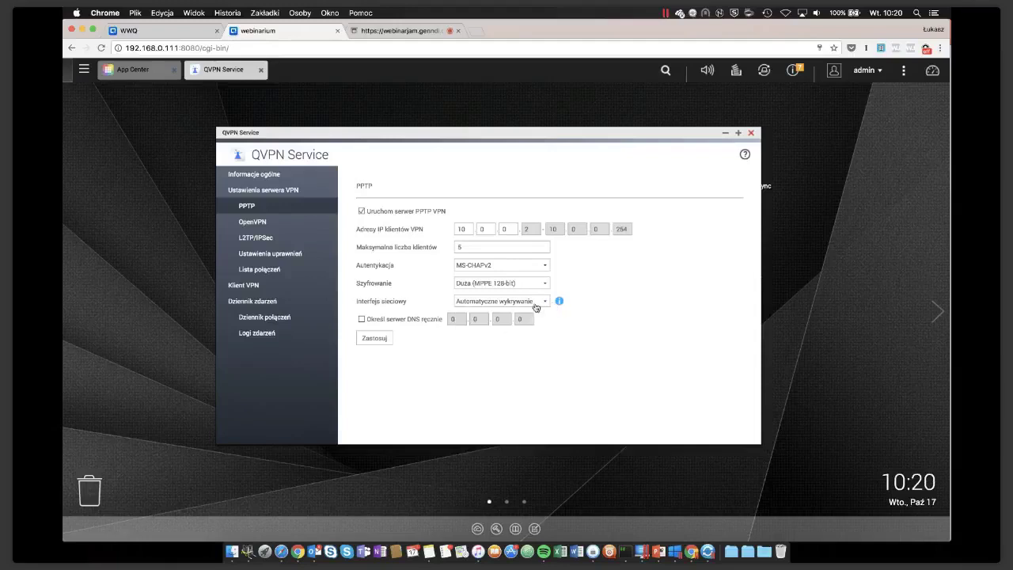
pyautogui.click(535, 305)
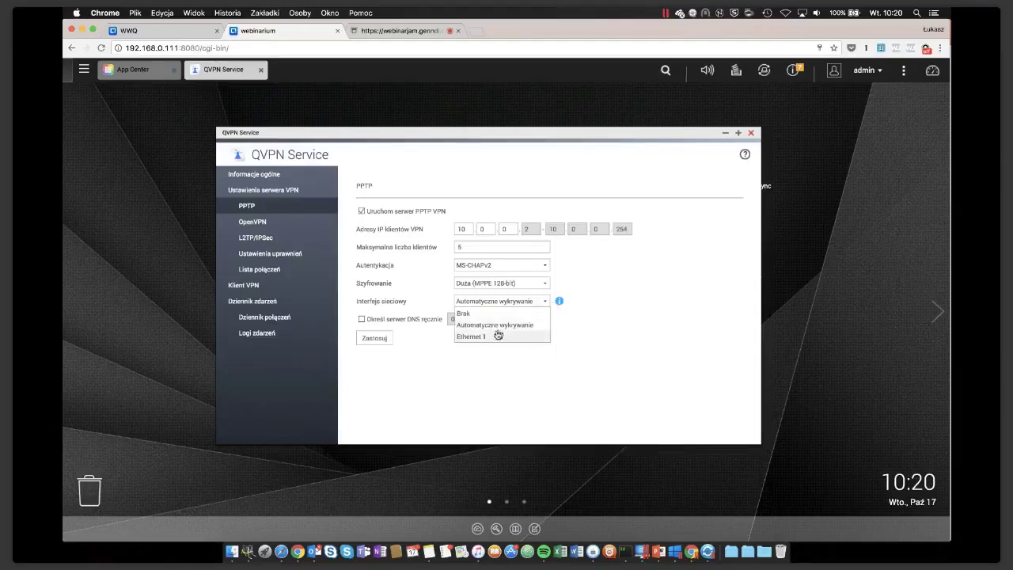
pyautogui.click(593, 338)
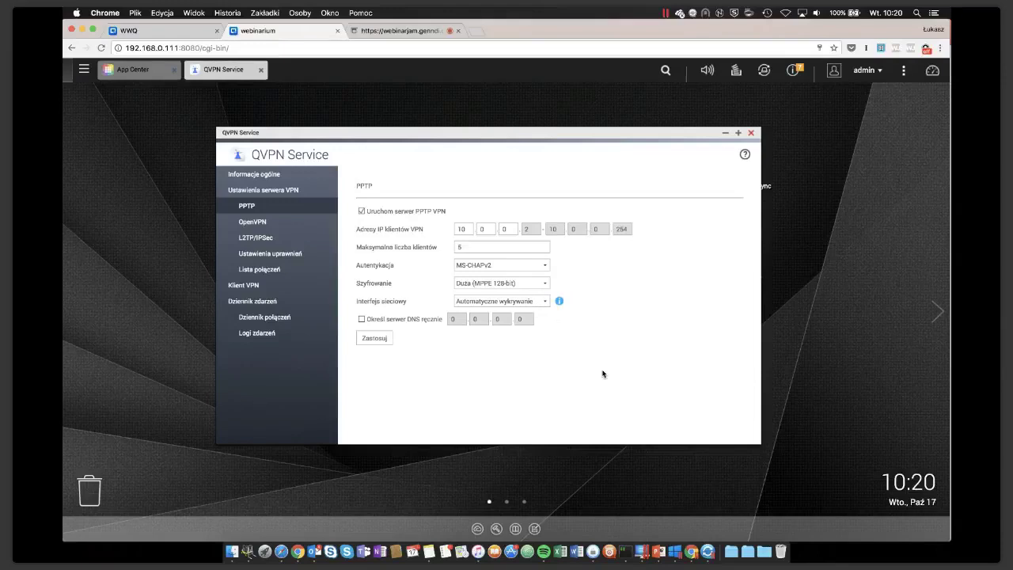
pyautogui.click(361, 320)
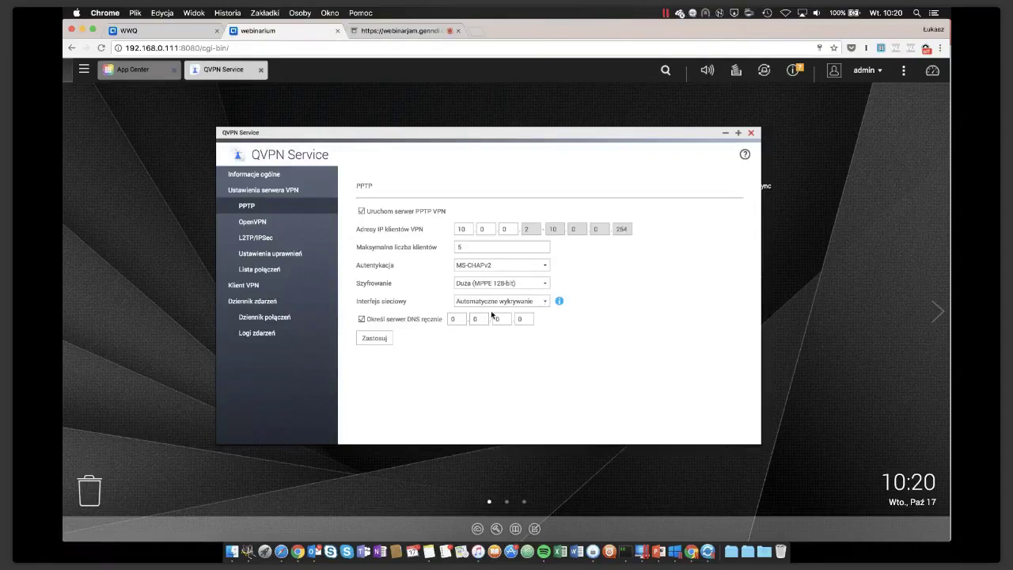
pyautogui.click(363, 319)
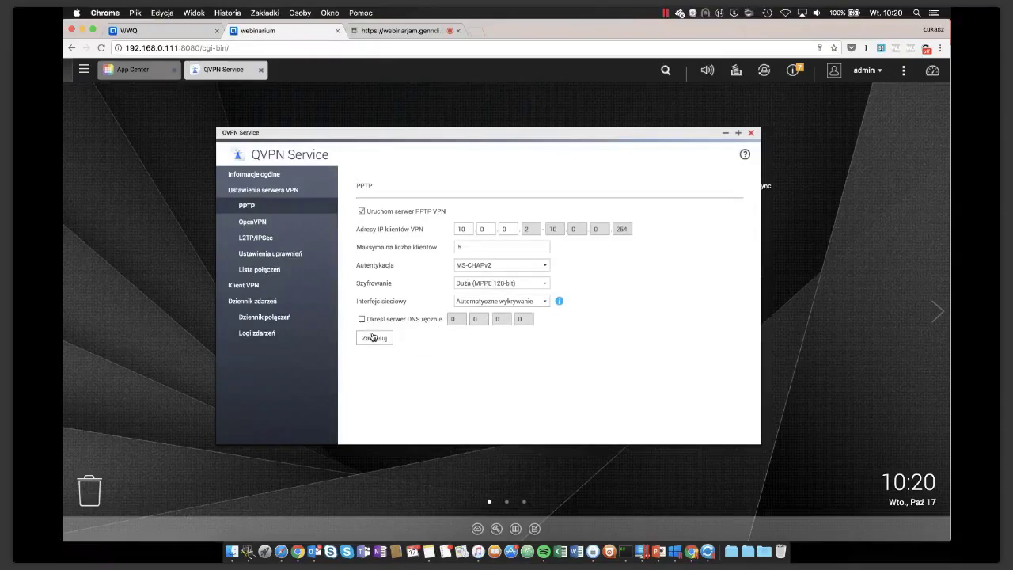
# Step: Apply the PPTP server settings and switch to the OpenVPN server page
pyautogui.click(370, 340)
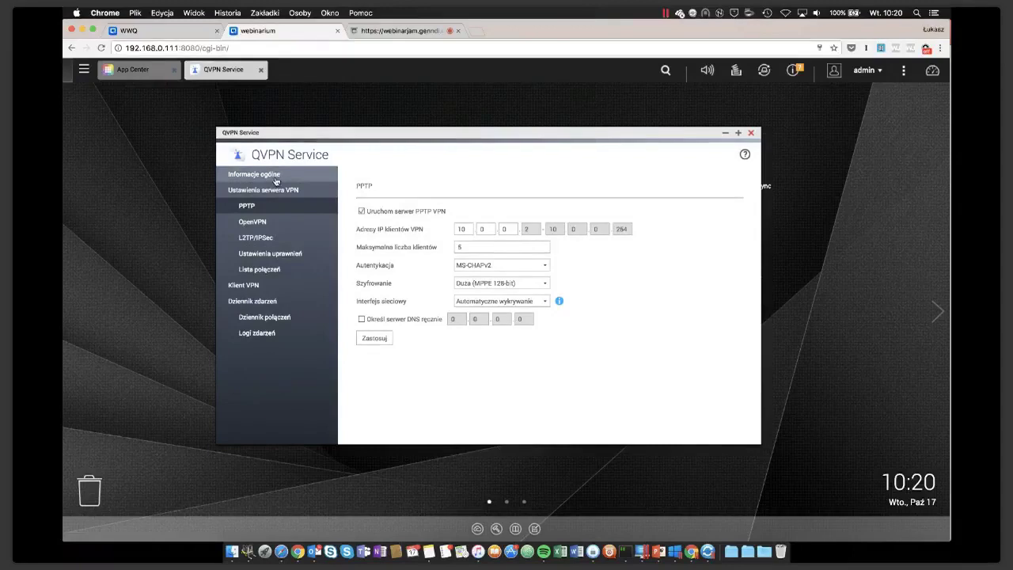
pyautogui.click(263, 222)
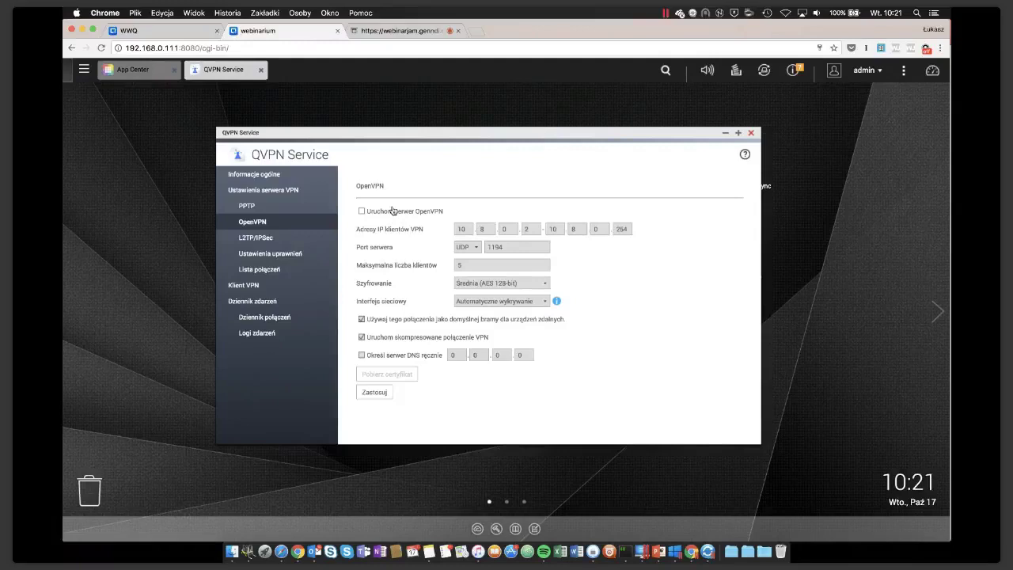
# Step: Enable the OpenVPN server, keeping UDP port 1194 and 5 maximum clients, and review encryption options
pyautogui.click(389, 215)
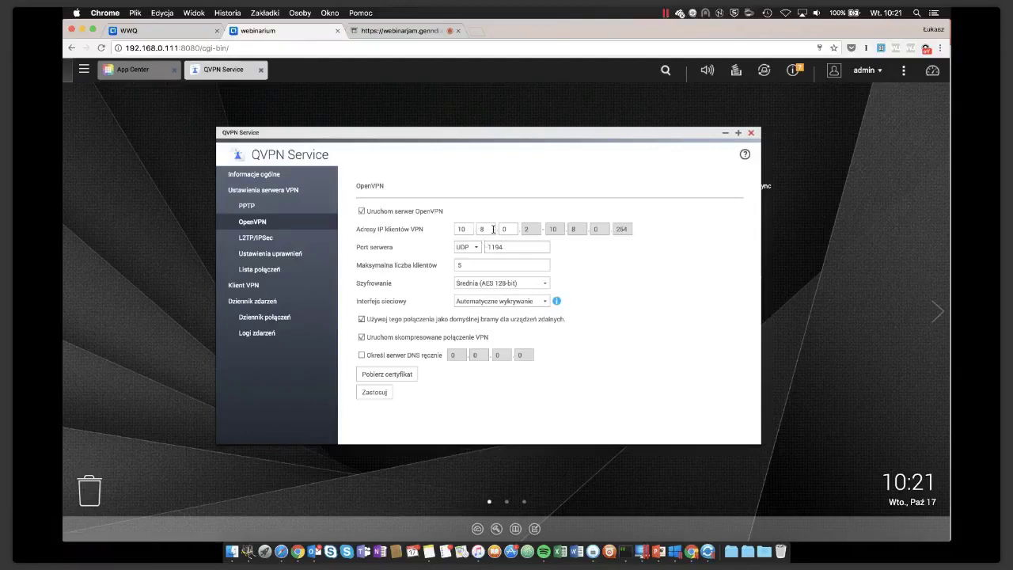
pyautogui.doubleClick(461, 230)
pyautogui.click(492, 225)
pyautogui.click(476, 248)
pyautogui.click(574, 257)
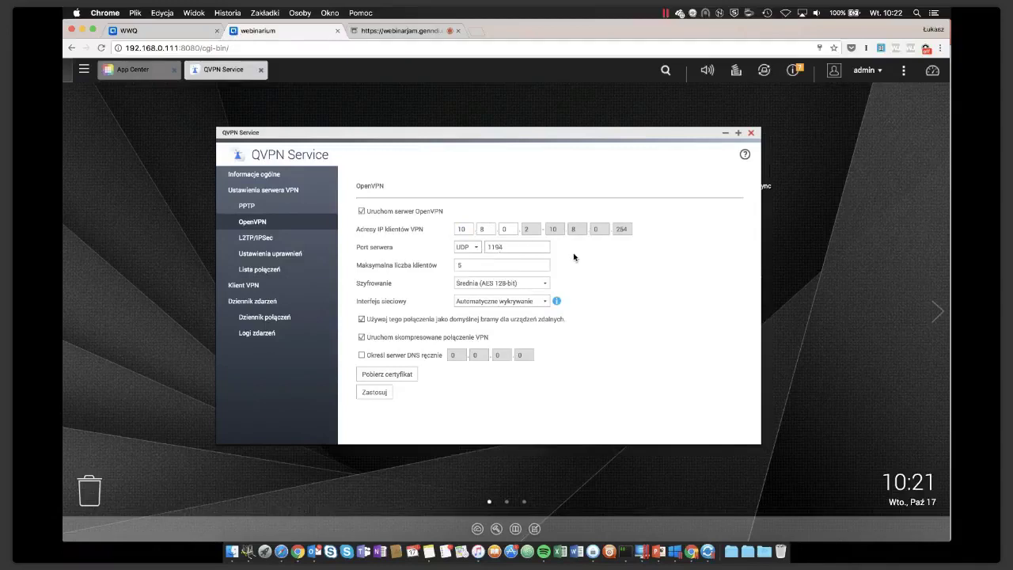
pyautogui.click(512, 267)
pyautogui.click(499, 282)
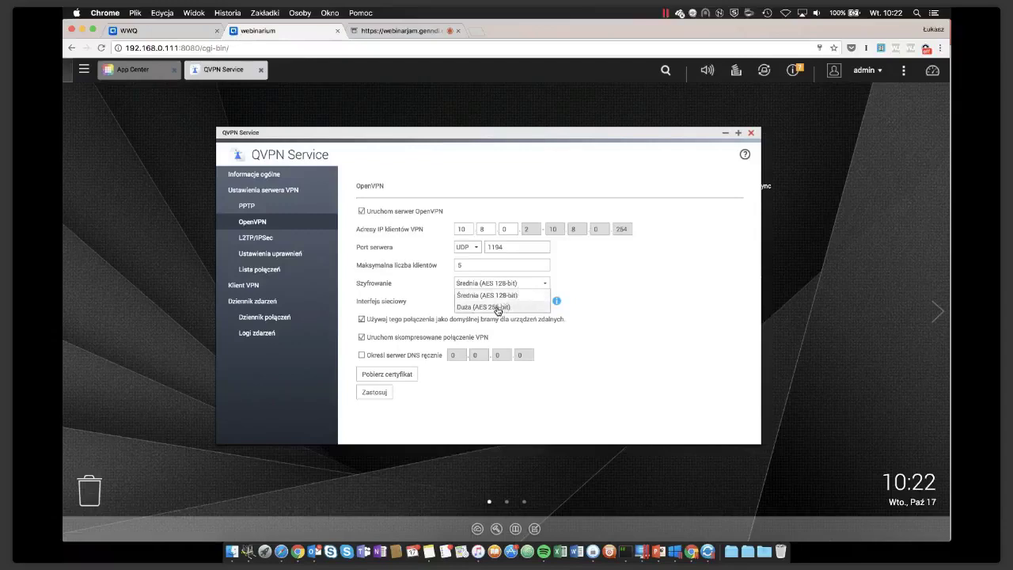
# Step: Keep medium AES 128-bit encryption and automatic interface detection, leaving manual DNS off
pyautogui.click(588, 271)
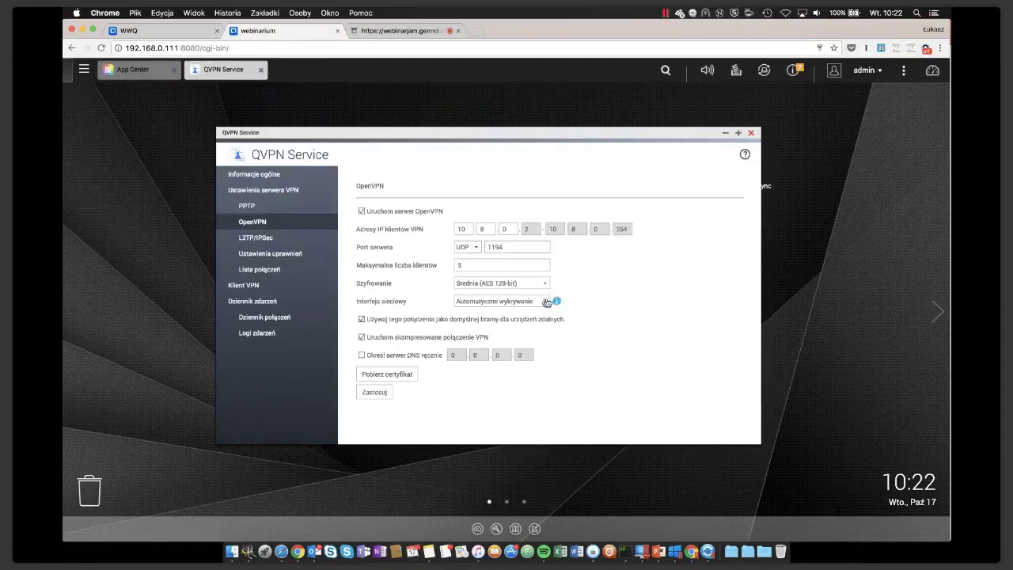
pyautogui.click(546, 302)
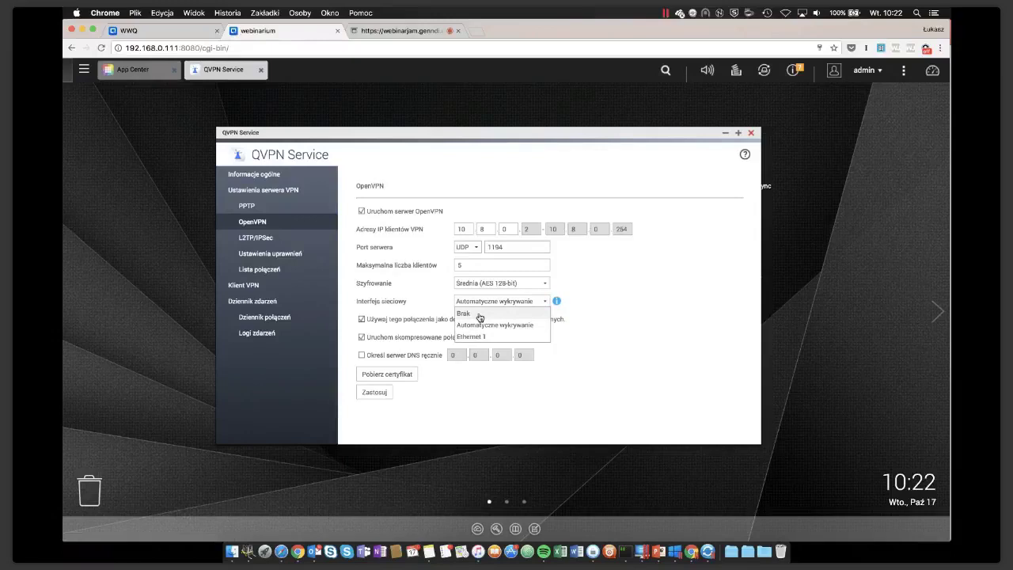
pyautogui.click(630, 336)
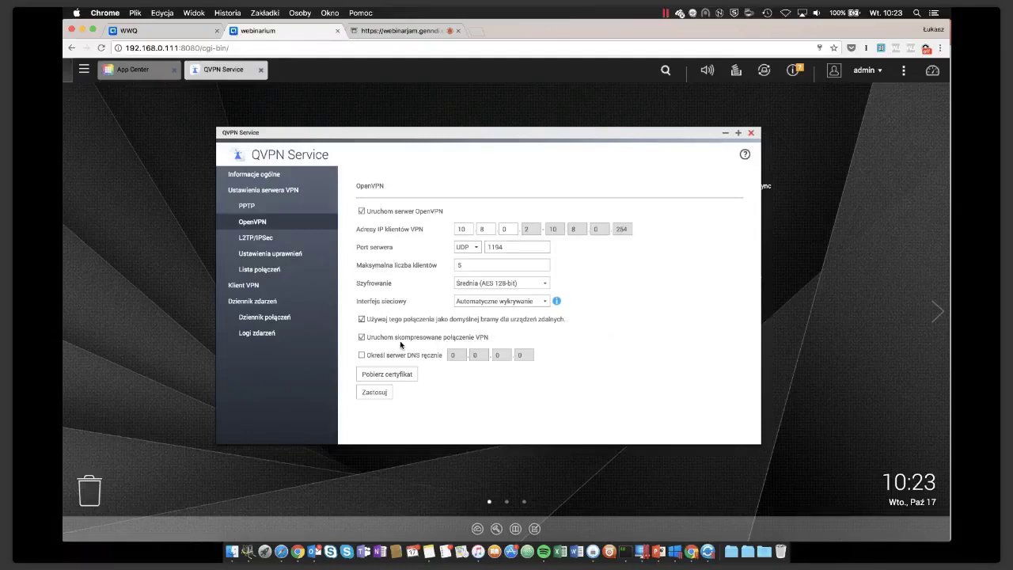
pyautogui.click(362, 355)
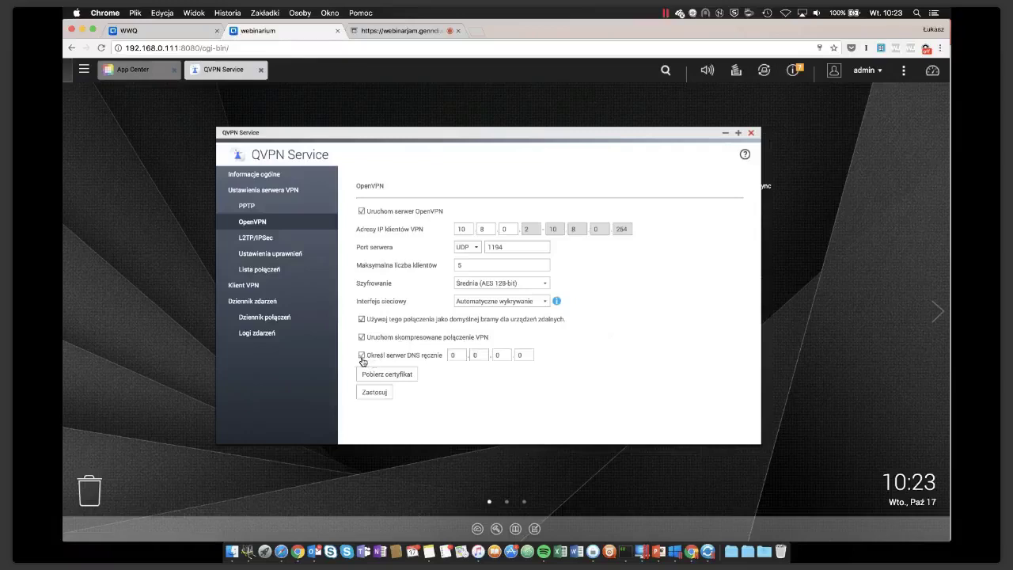
pyautogui.click(361, 355)
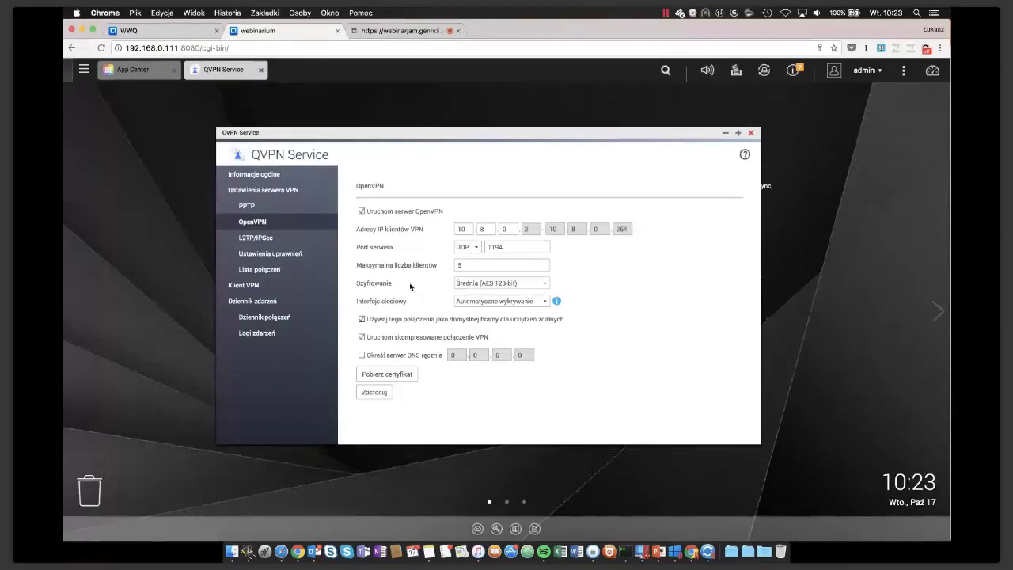
# Step: Download the OpenVPN certificate and move on to the L2TP/IPSec server settings
pyautogui.click(387, 374)
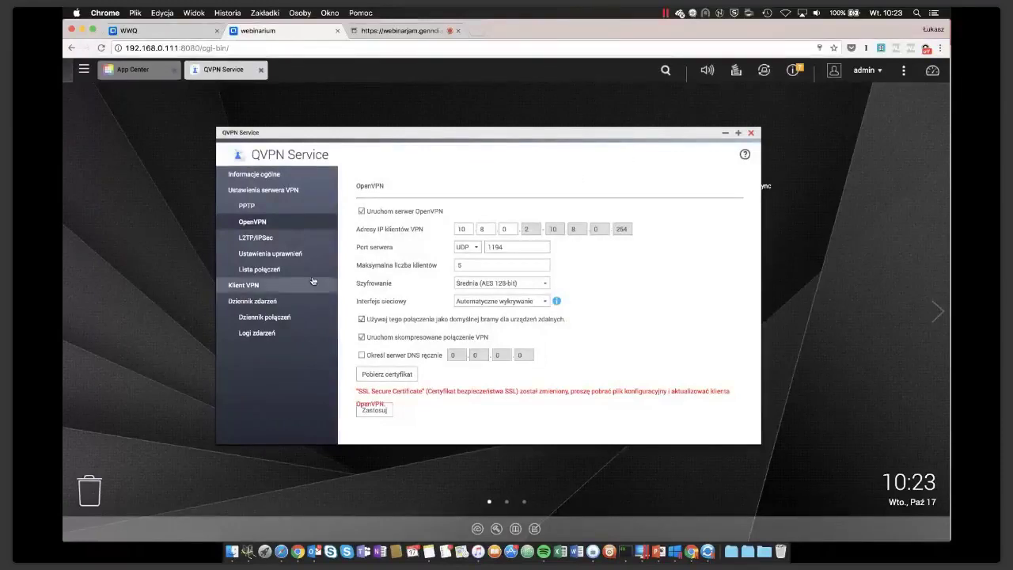
pyautogui.click(302, 242)
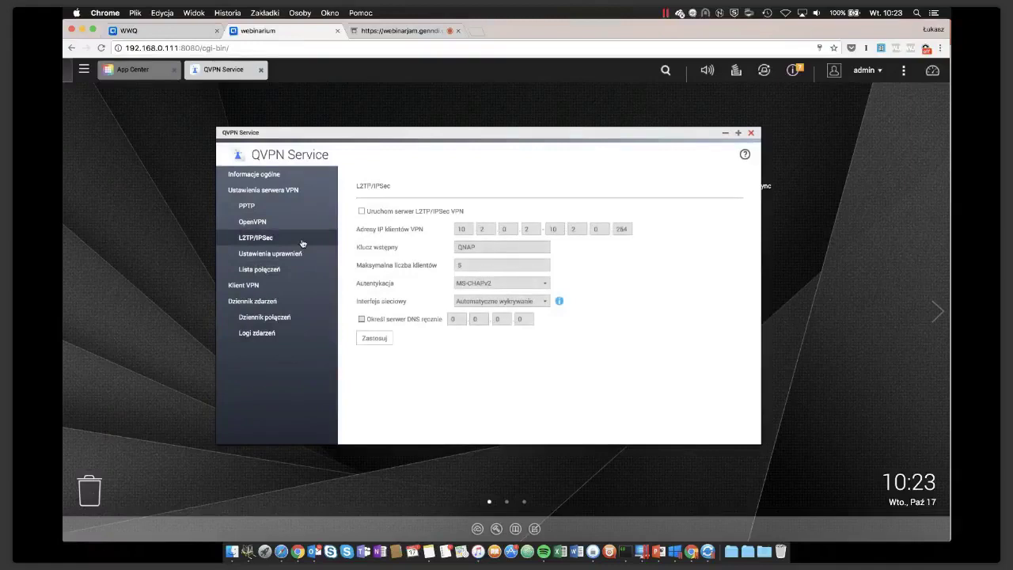
# Step: Enable the L2TP/IPSec VPN server with MS-CHAPv2 authentication
pyautogui.click(363, 213)
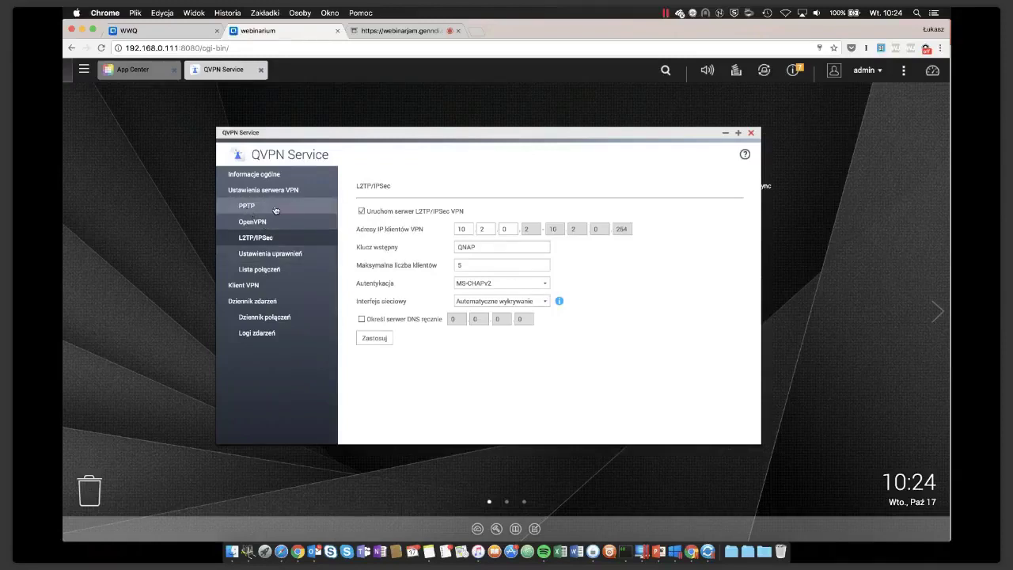
pyautogui.click(530, 285)
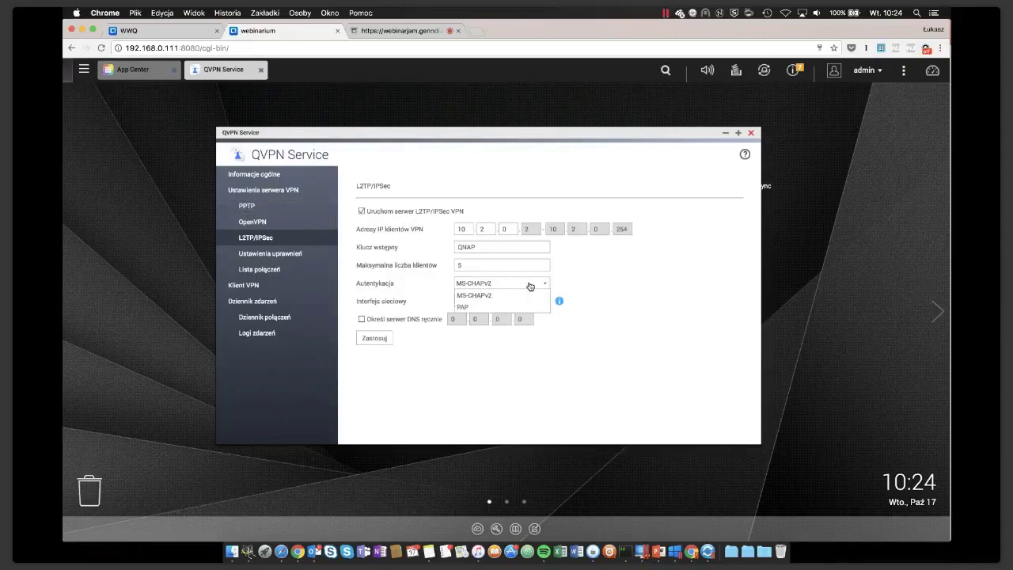
pyautogui.click(573, 286)
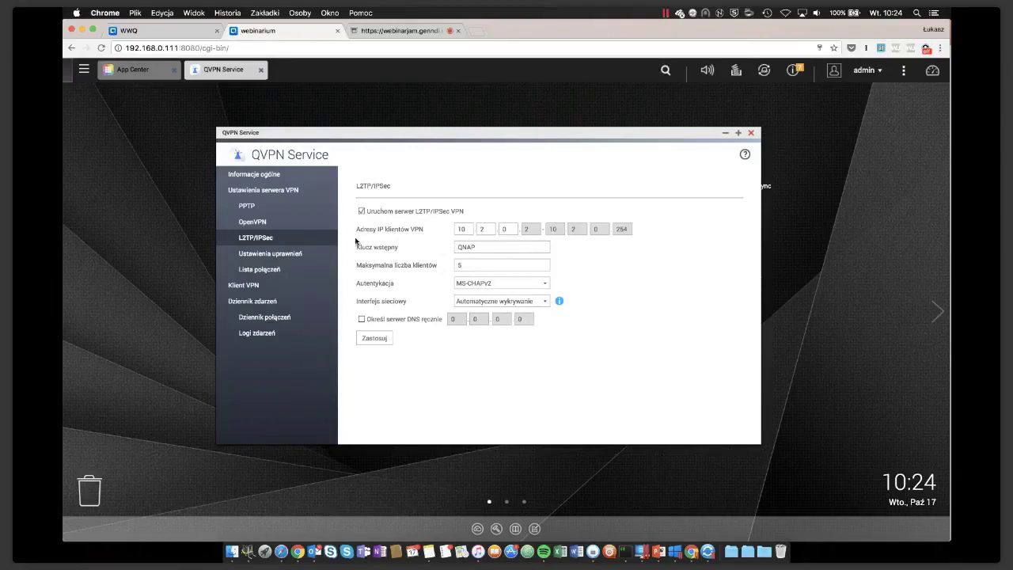
# Step: Discard the unsaved L2TP/IPSec changes, go to VPN privilege settings and start adding VPN users
pyautogui.click(305, 262)
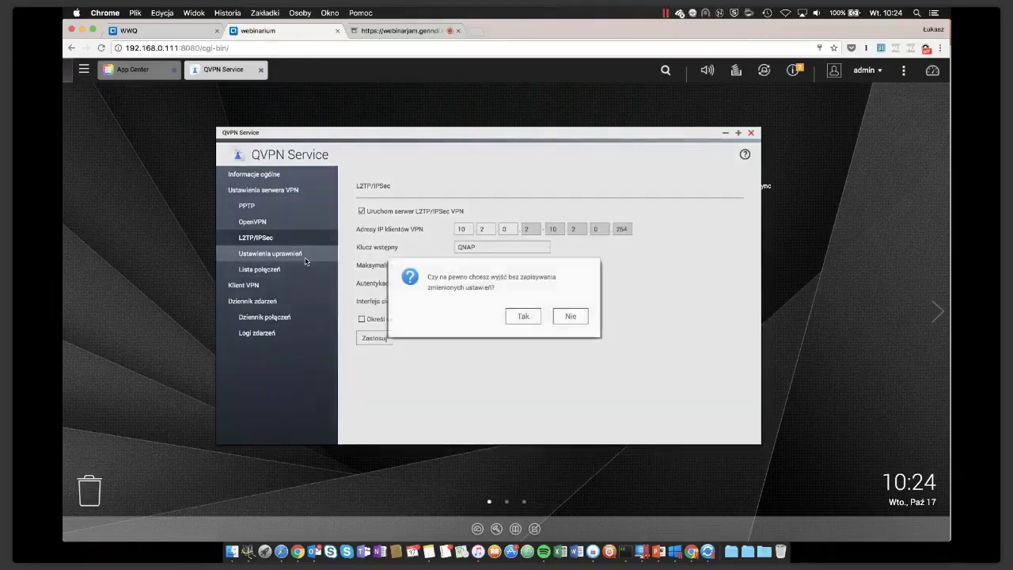
pyautogui.click(524, 316)
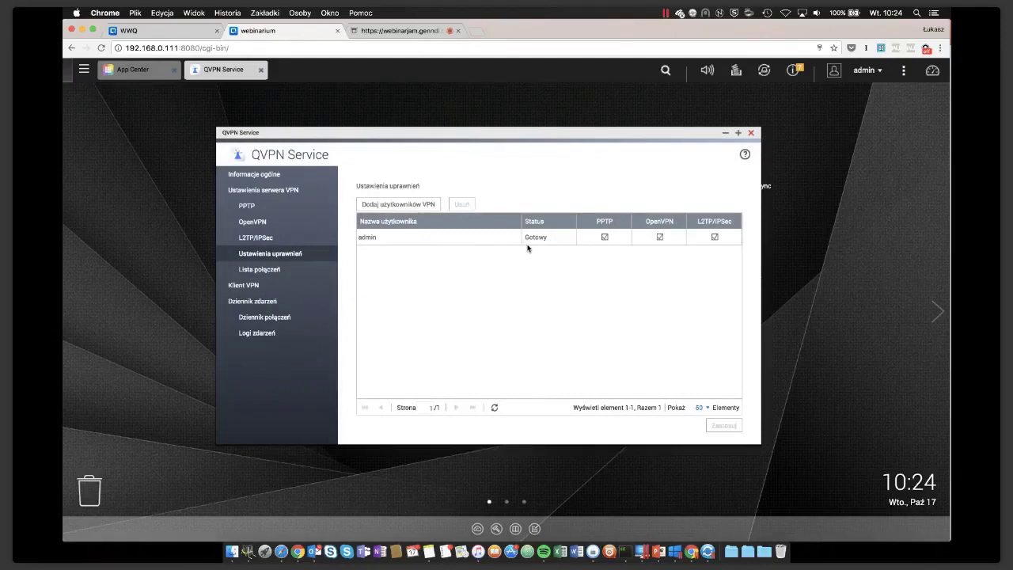
pyautogui.click(408, 208)
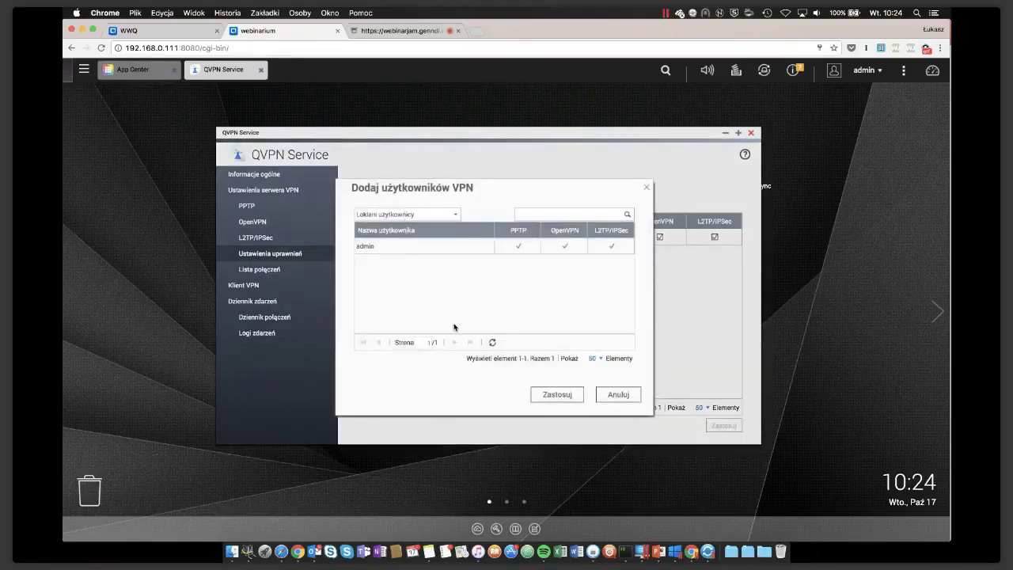
# Step: Keep Lokalni użytkownicy as the user source, then cancel the Add VPN Users dialog
pyautogui.click(454, 215)
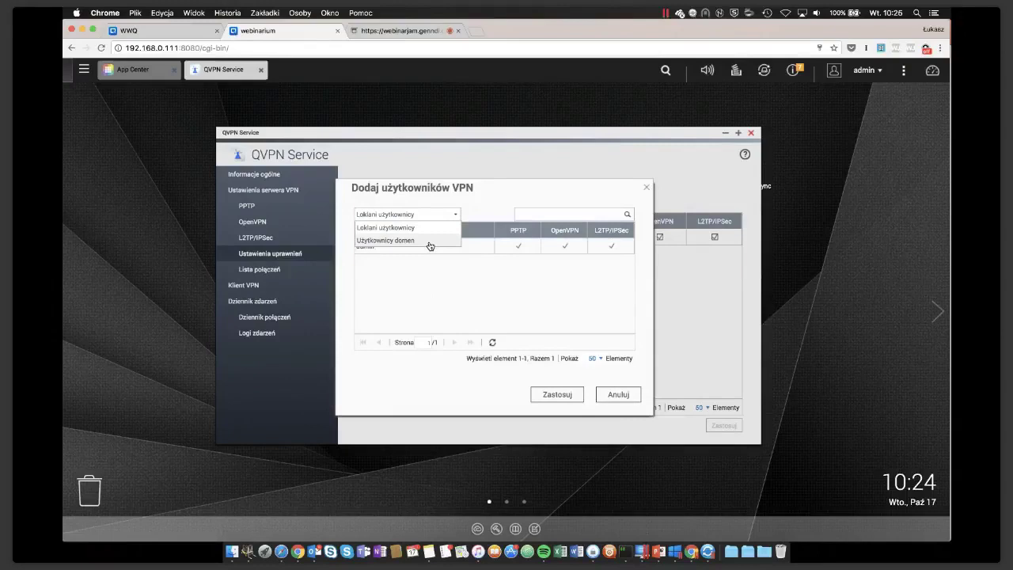
pyautogui.click(483, 212)
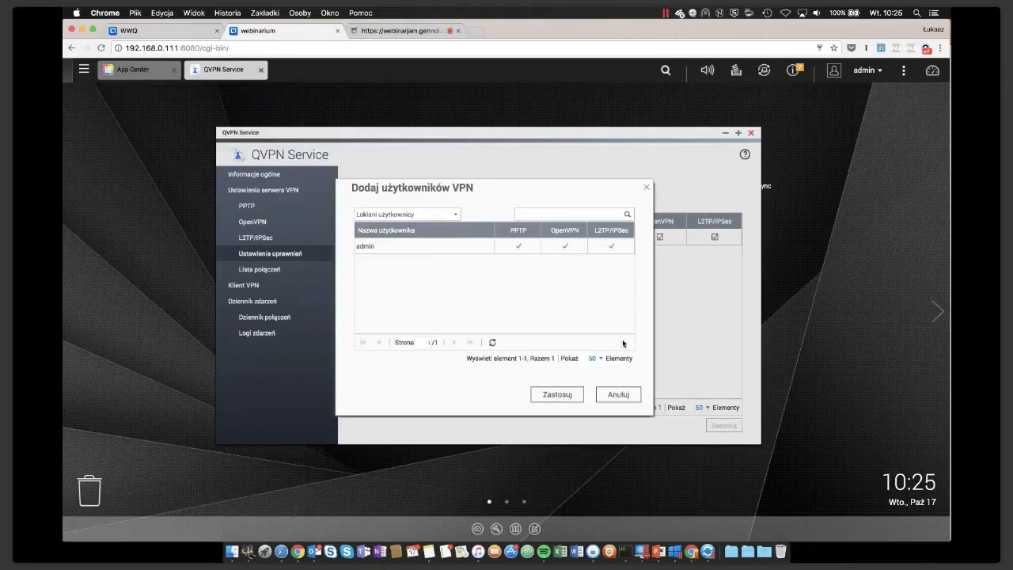
pyautogui.click(617, 395)
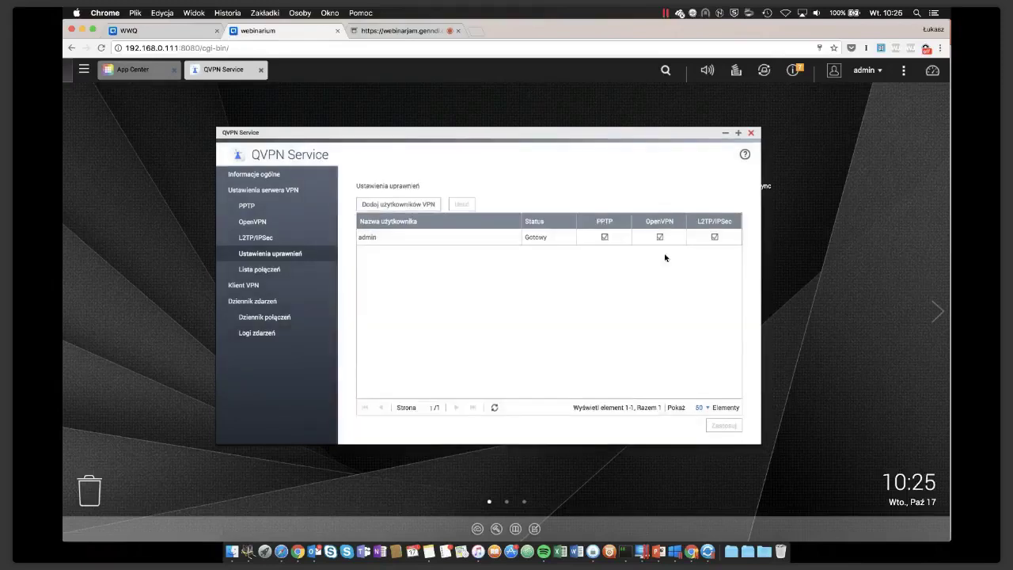
# Step: Confirm the VPN connection list is empty, then launch the Control Panel from the main menu
pyautogui.click(285, 275)
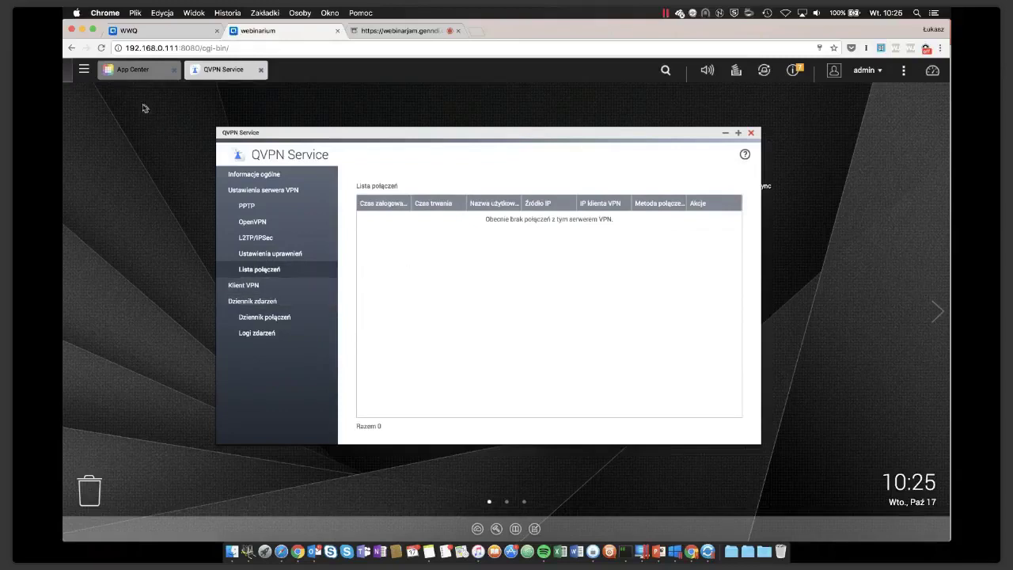
pyautogui.click(84, 73)
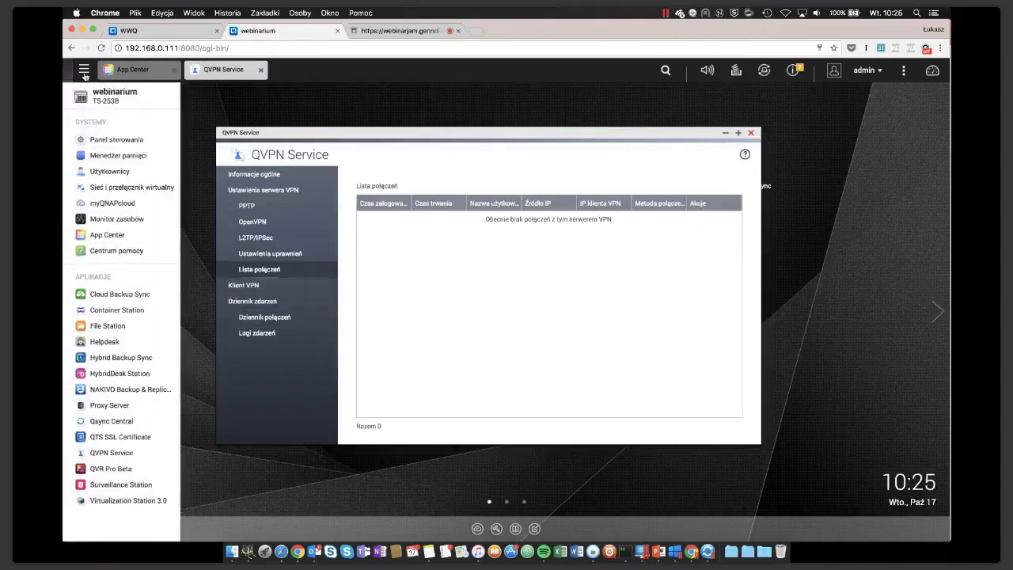
pyautogui.click(105, 144)
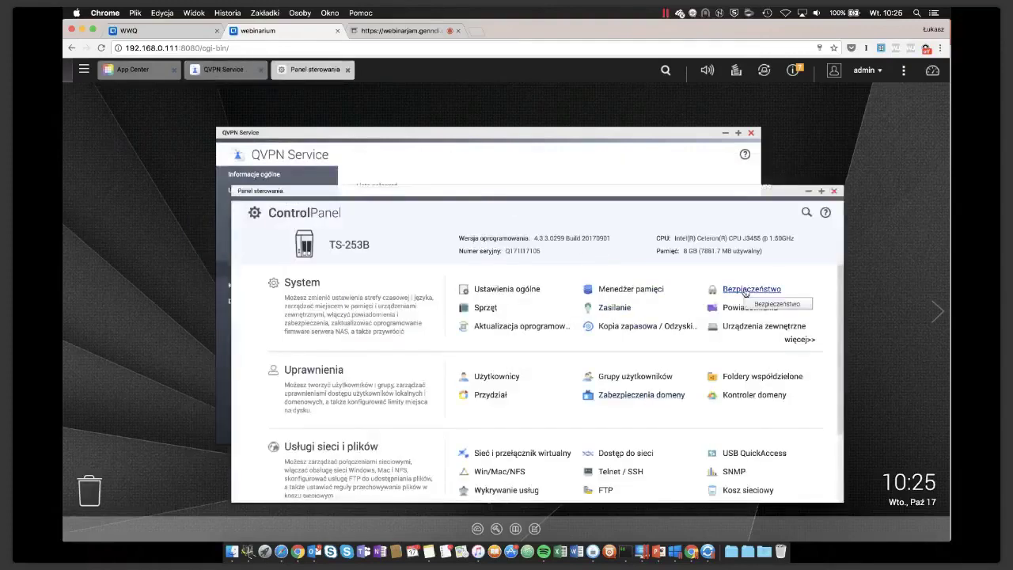
# Step: Review the system connection log options without changes, then close System Logs
pyautogui.click(801, 339)
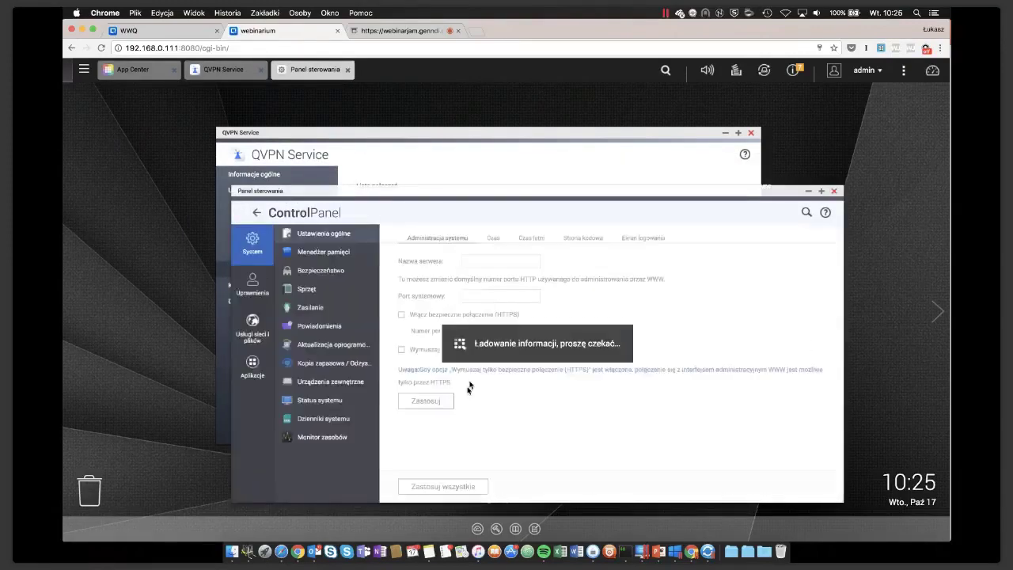
pyautogui.click(335, 418)
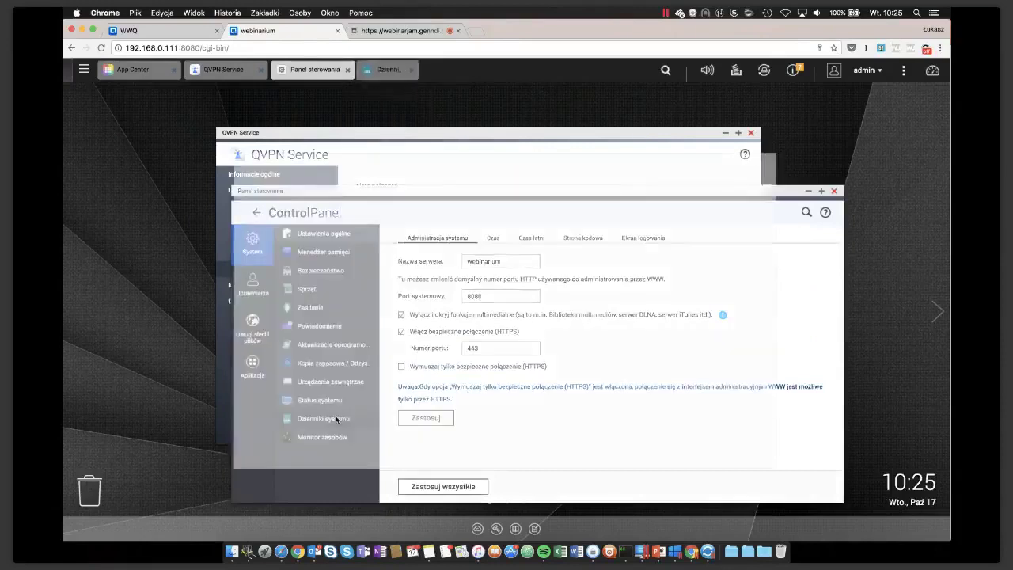
pyautogui.click(463, 258)
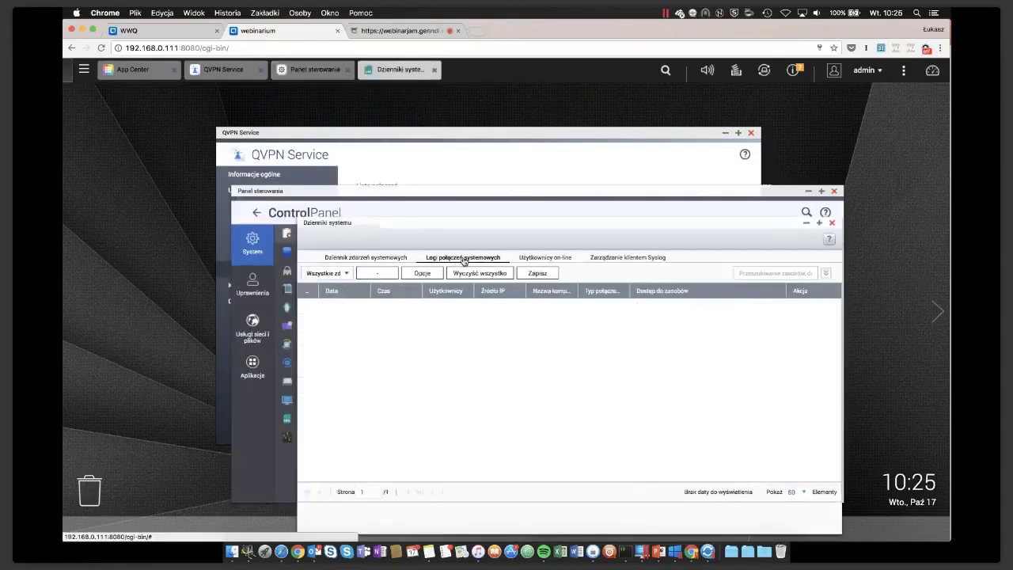
pyautogui.click(467, 270)
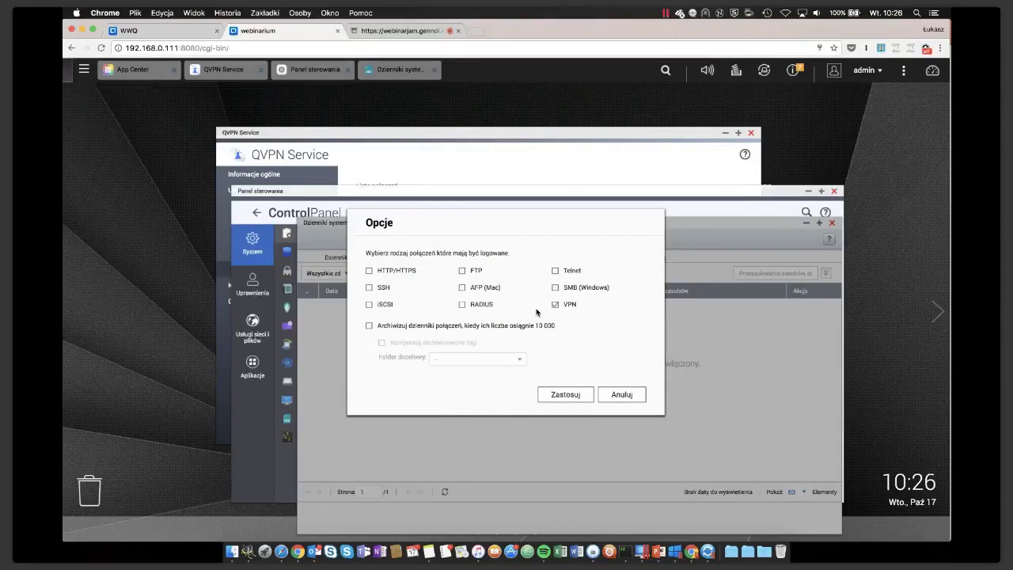
pyautogui.click(622, 394)
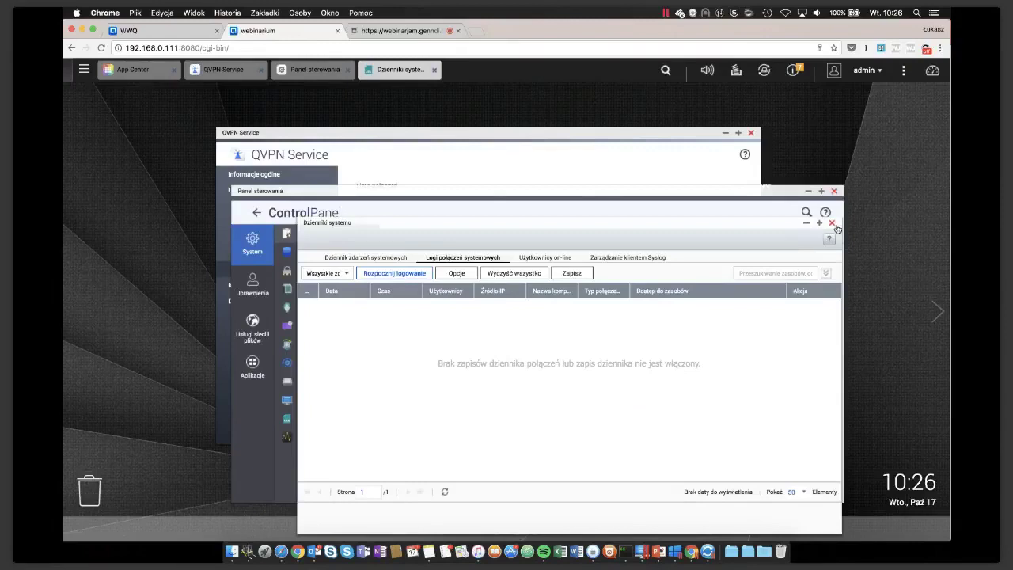
pyautogui.click(832, 224)
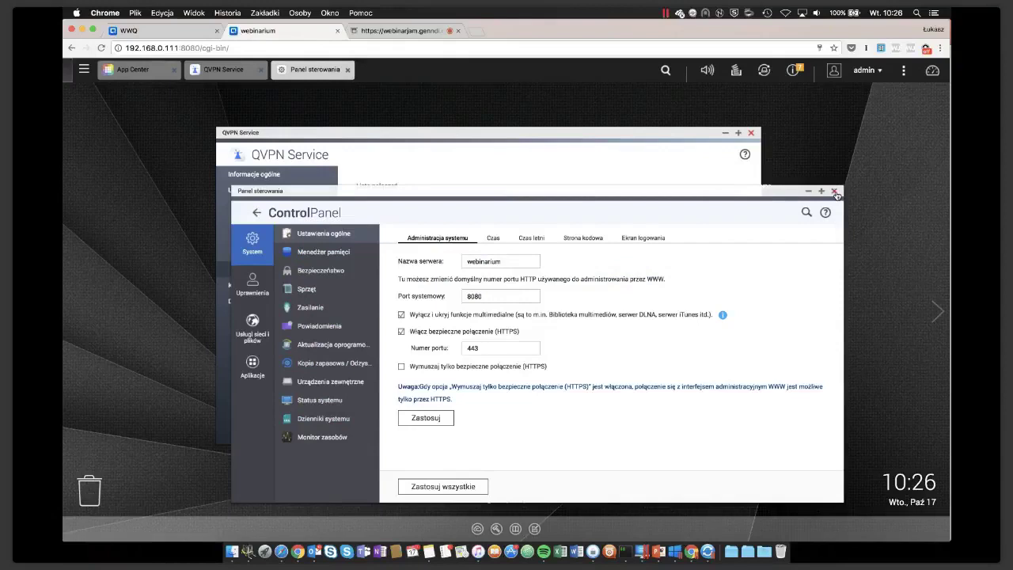
pyautogui.click(836, 193)
pyautogui.click(245, 286)
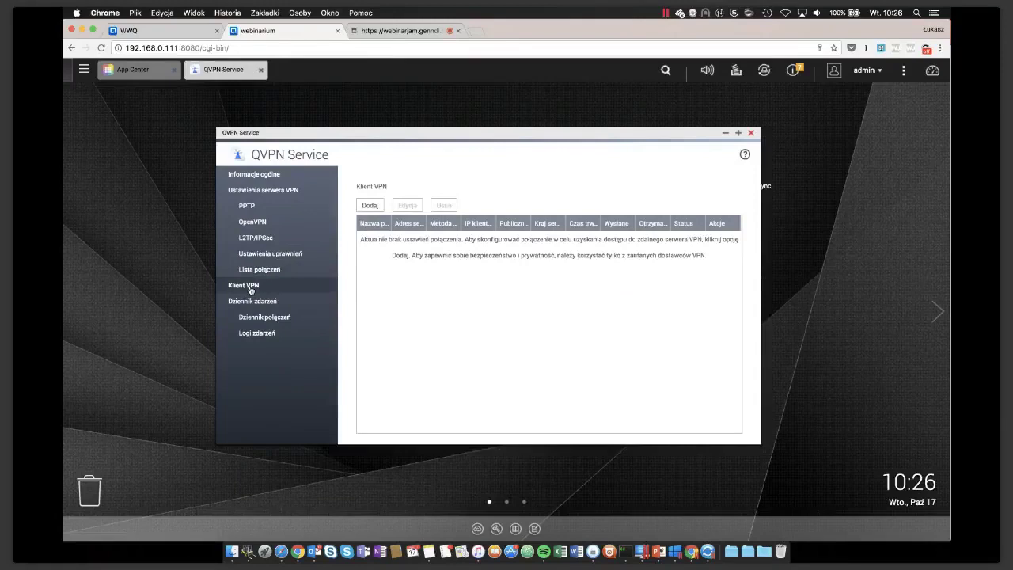
pyautogui.click(371, 206)
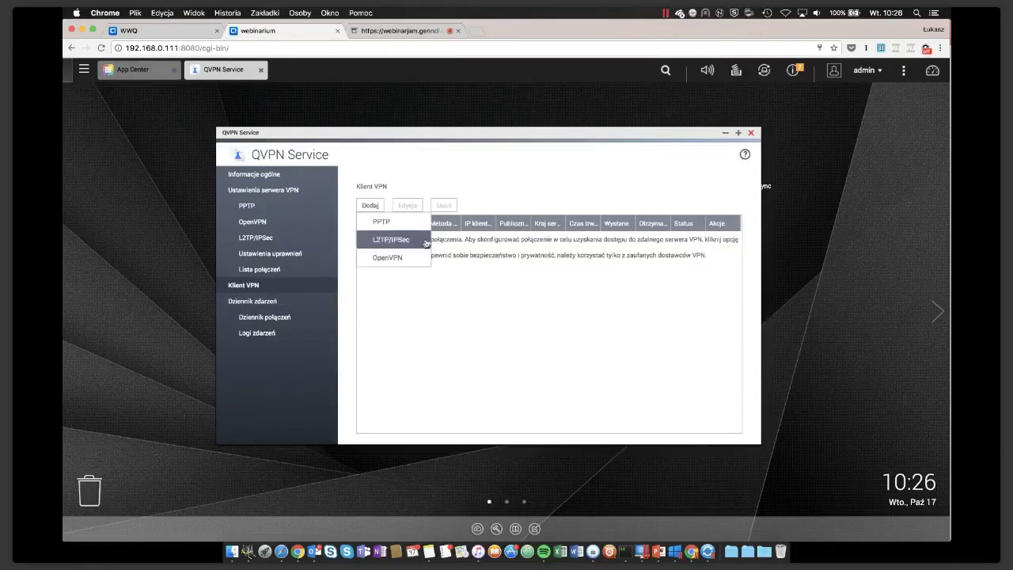
pyautogui.click(387, 266)
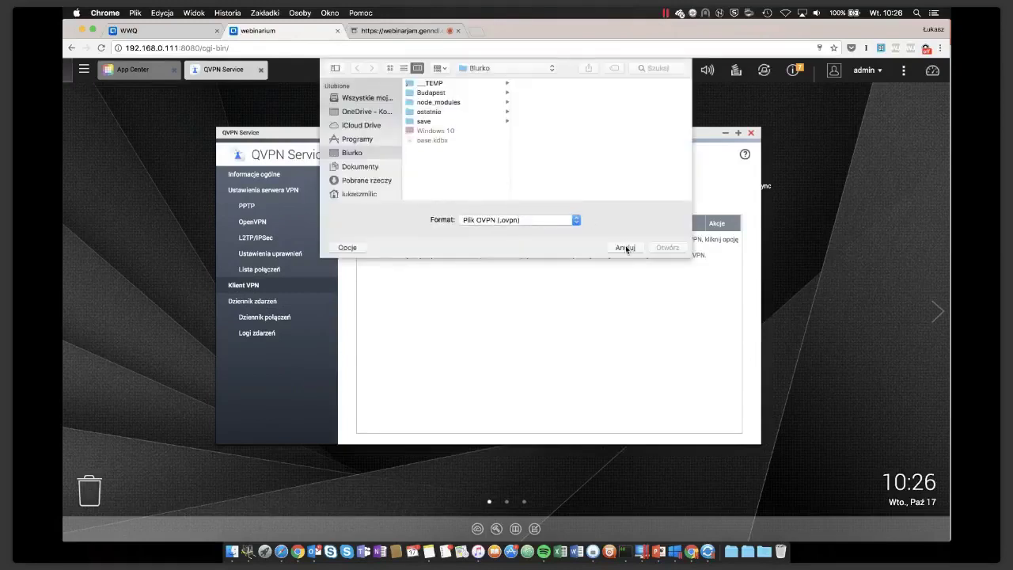
pyautogui.click(625, 247)
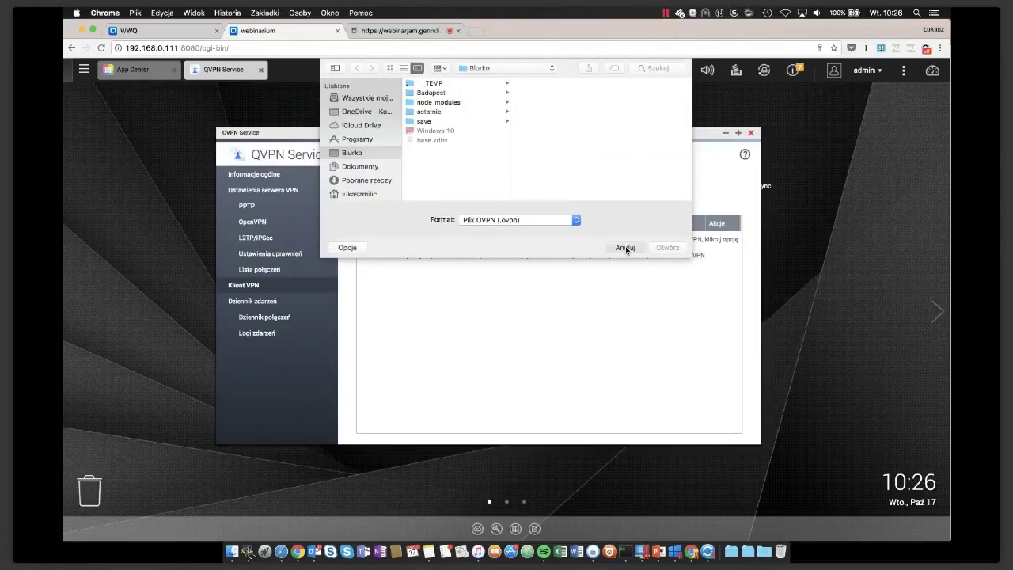
pyautogui.click(370, 206)
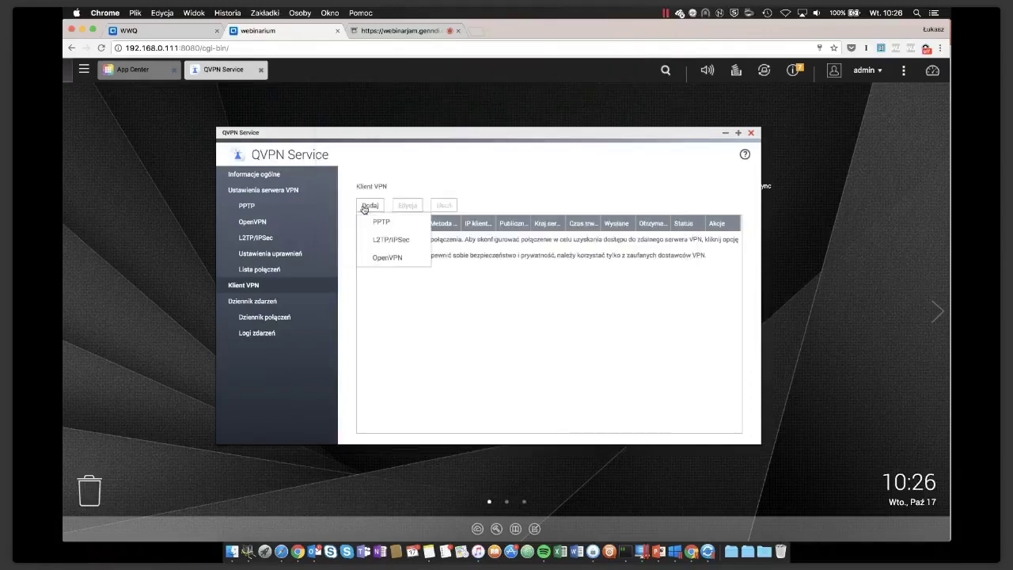
pyautogui.click(404, 240)
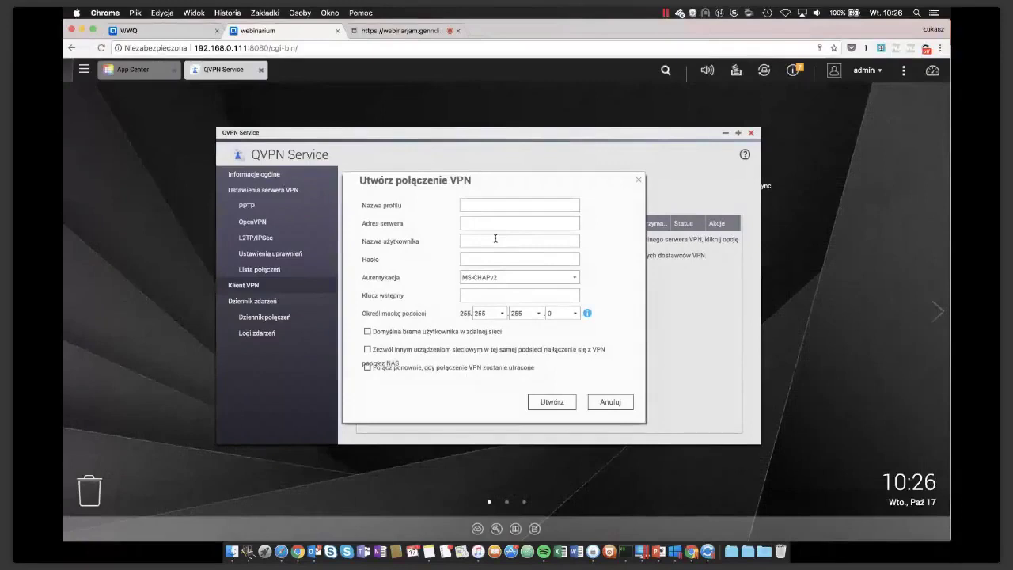
pyautogui.click(595, 405)
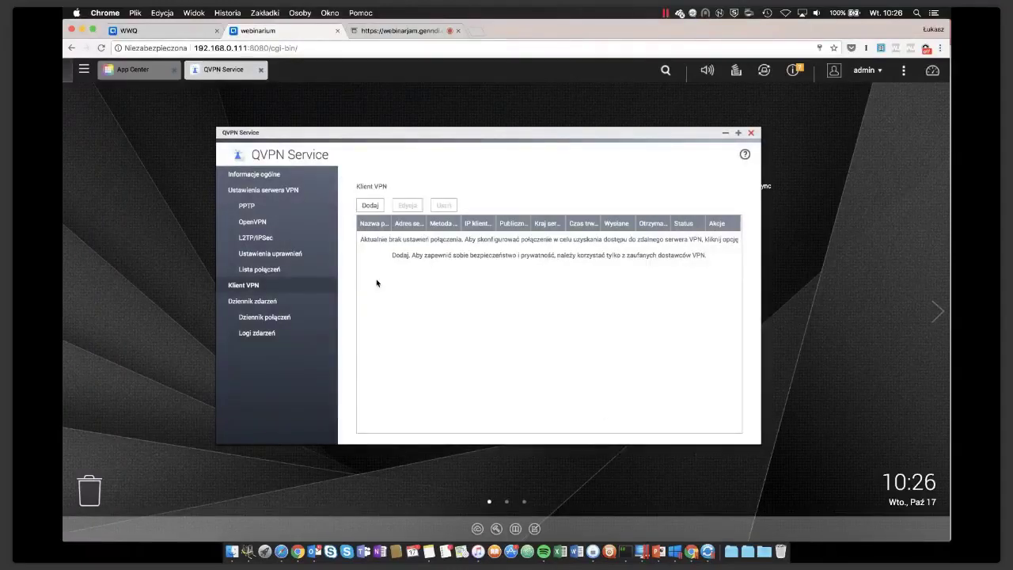
# Step: Switch on QVPN connection logging, check the event log, and return to the general overview
pyautogui.click(254, 320)
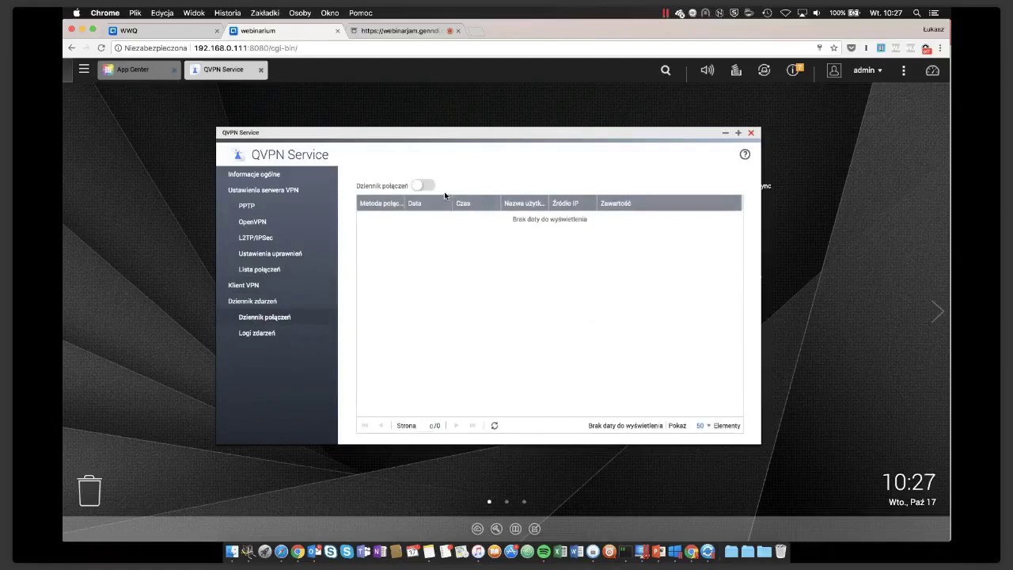
pyautogui.click(421, 187)
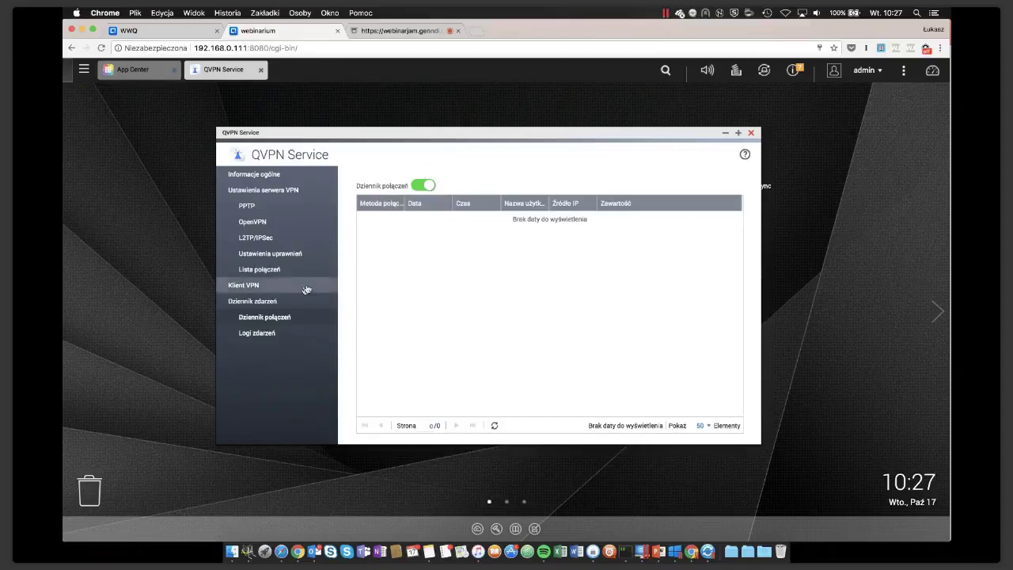
pyautogui.click(277, 333)
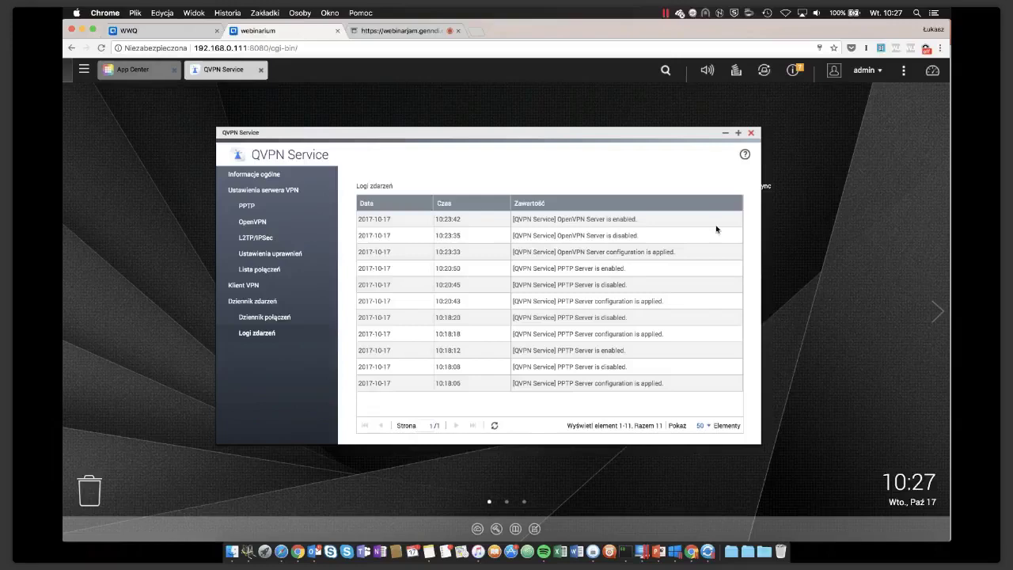
pyautogui.click(275, 177)
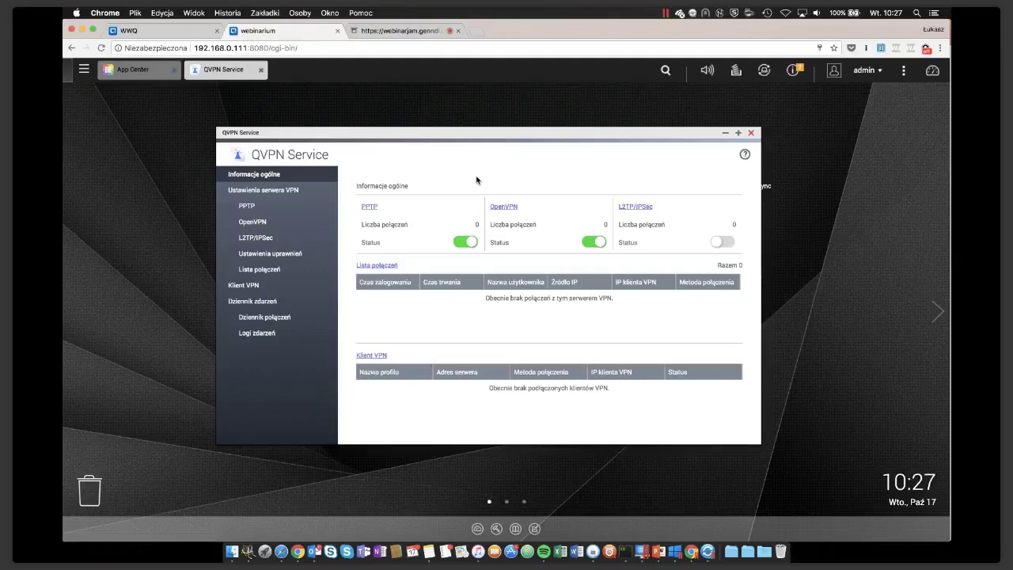
# Step: Check the OpenVPN server settings, then close QVPN Service to reveal Proxy Server
pyautogui.click(280, 224)
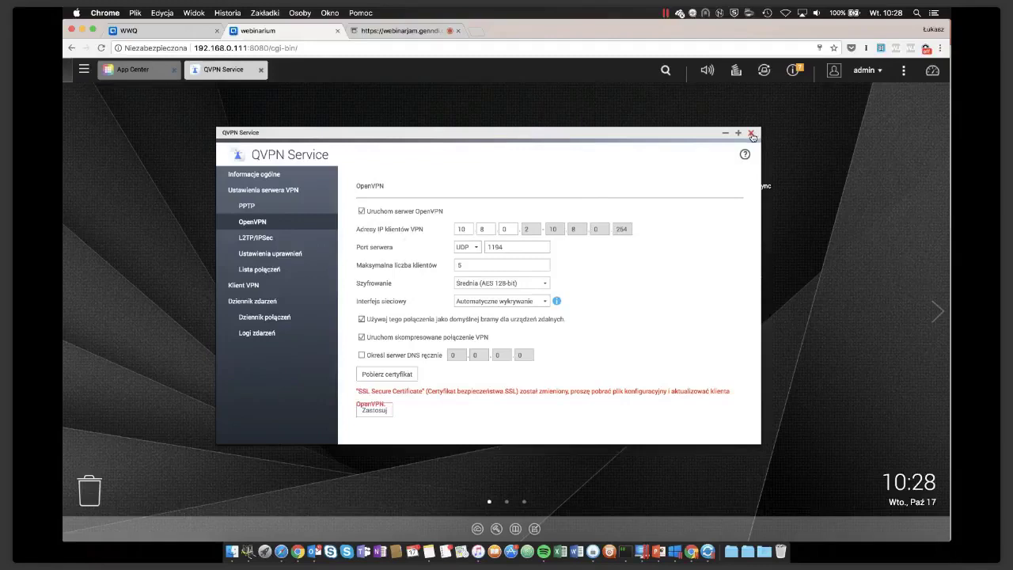
pyautogui.click(752, 135)
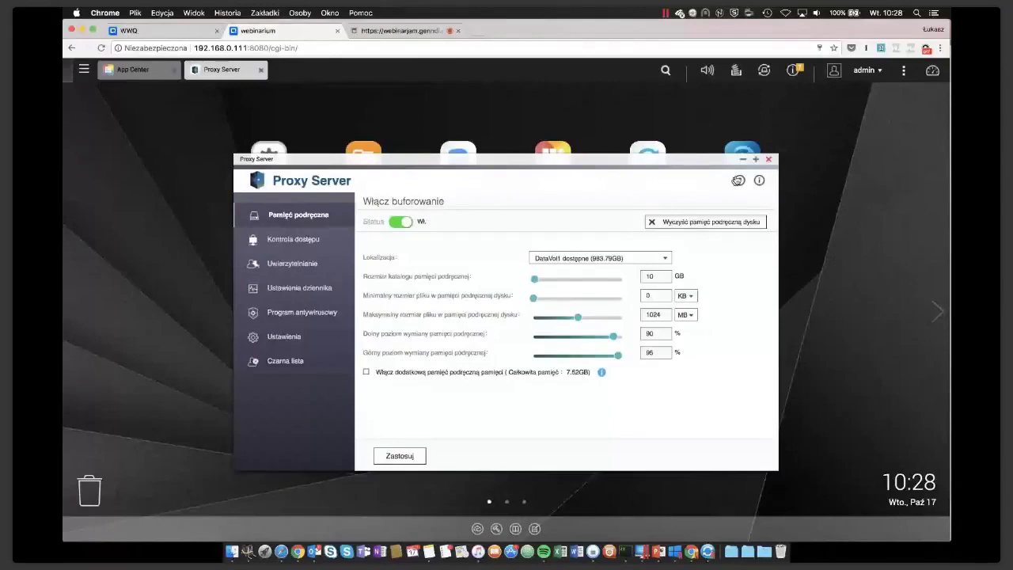
# Step: Check the cache location DataVol1 and the 10 GB cache size, leaving both unchanged
pyautogui.moveTo(533, 162); pyautogui.dragTo(532, 153)
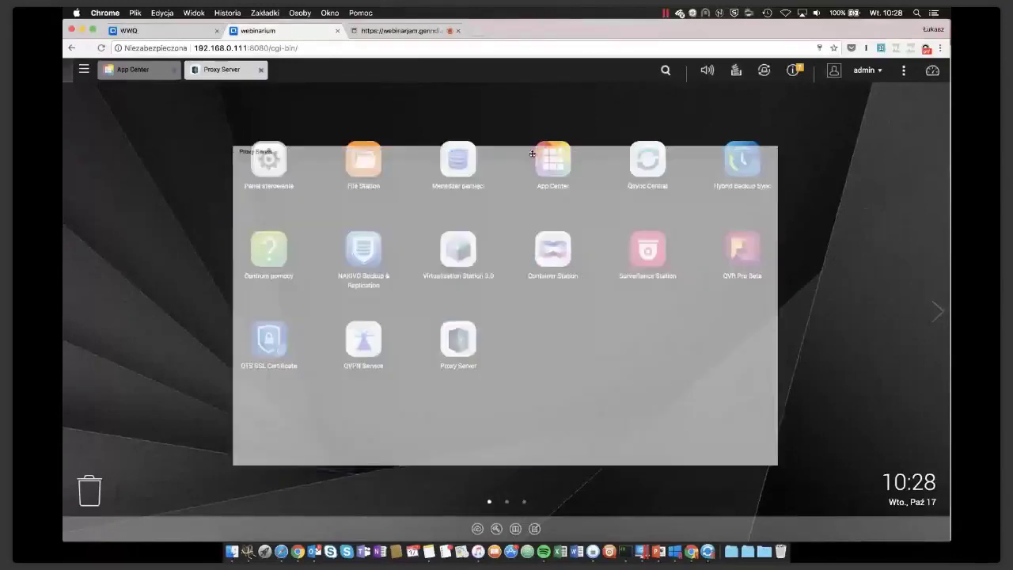
pyautogui.moveTo(531, 154); pyautogui.dragTo(532, 153)
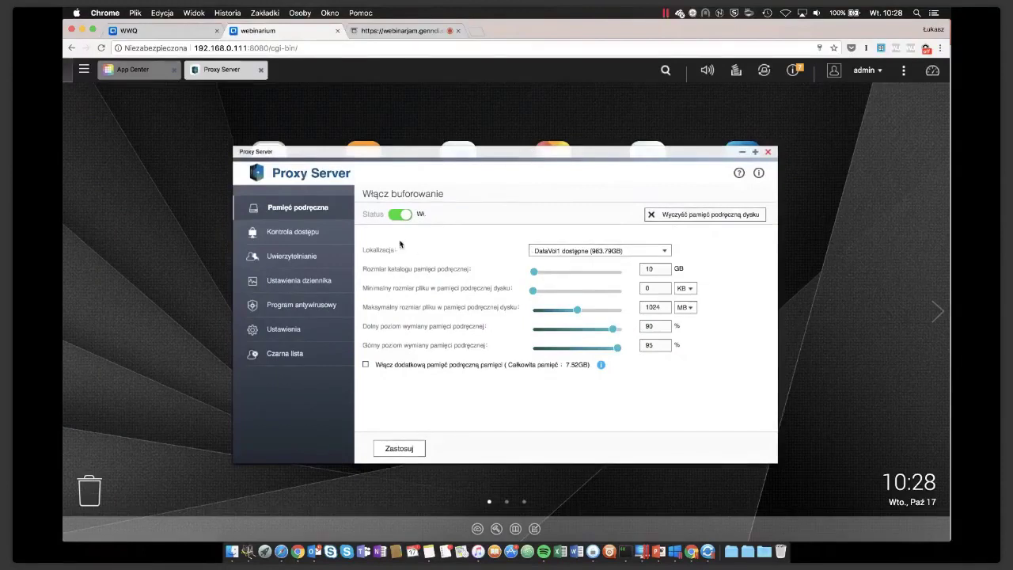
pyautogui.click(571, 252)
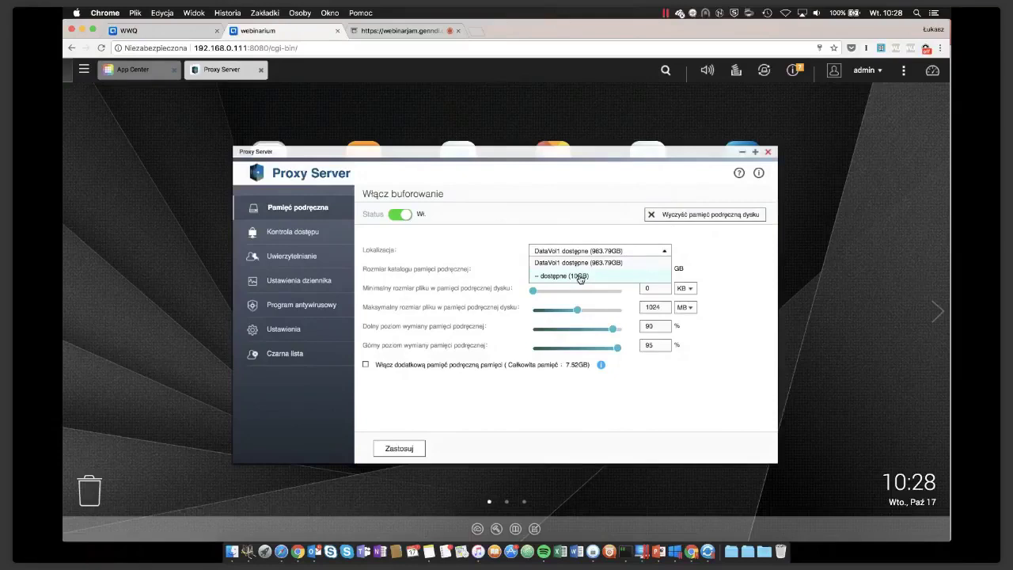
pyautogui.click(563, 222)
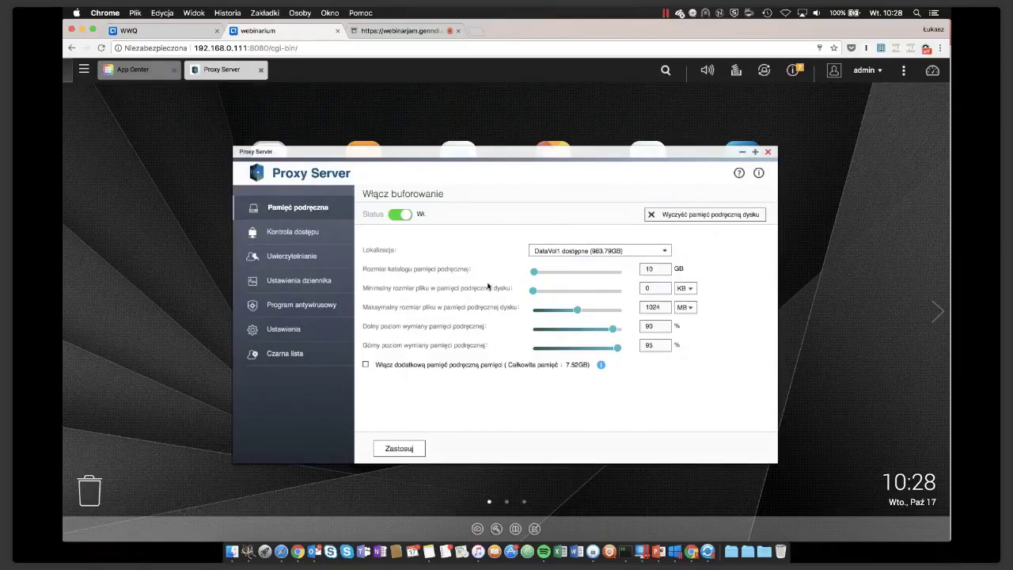
pyautogui.click(657, 270)
# Step: Toggle the extra memory cache on and off, then view the empty access-control rules
pyautogui.click(365, 365)
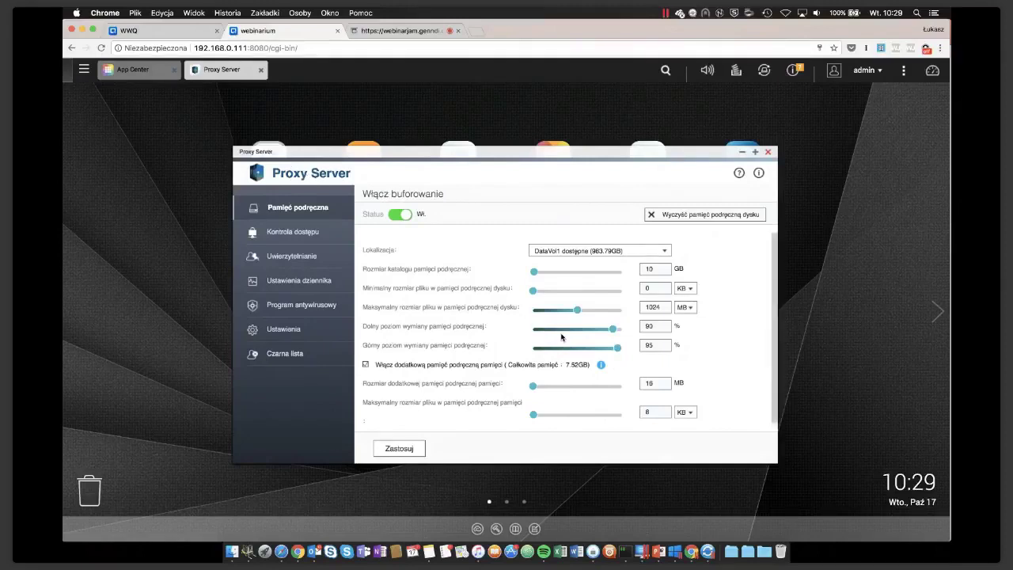
pyautogui.click(365, 366)
pyautogui.click(307, 236)
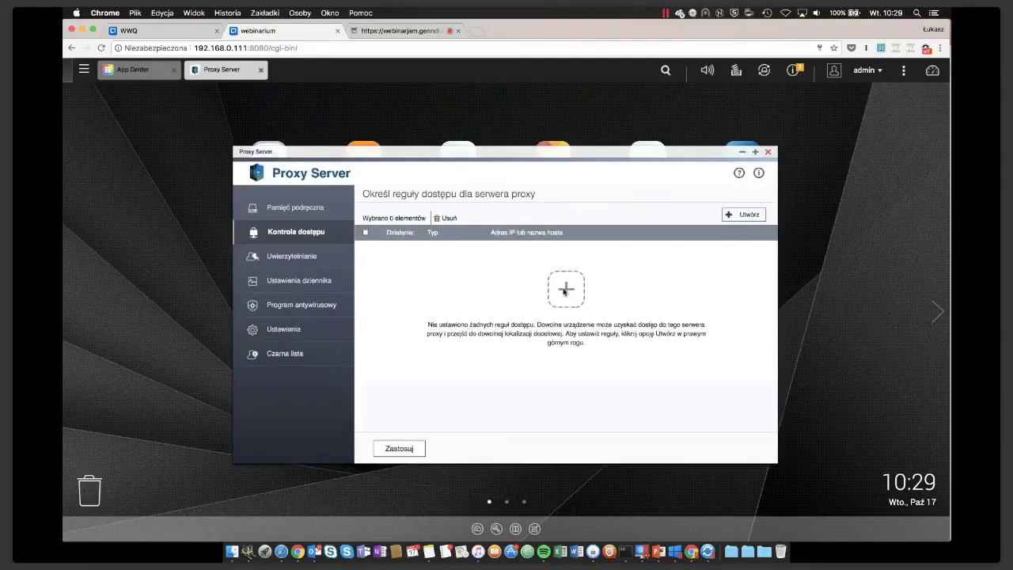
pyautogui.click(727, 215)
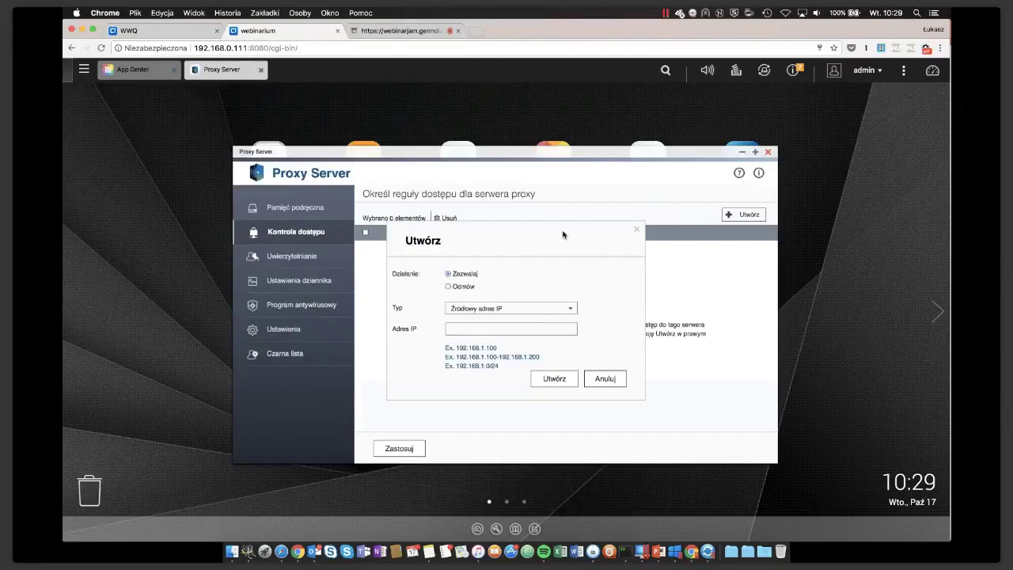
pyautogui.click(499, 309)
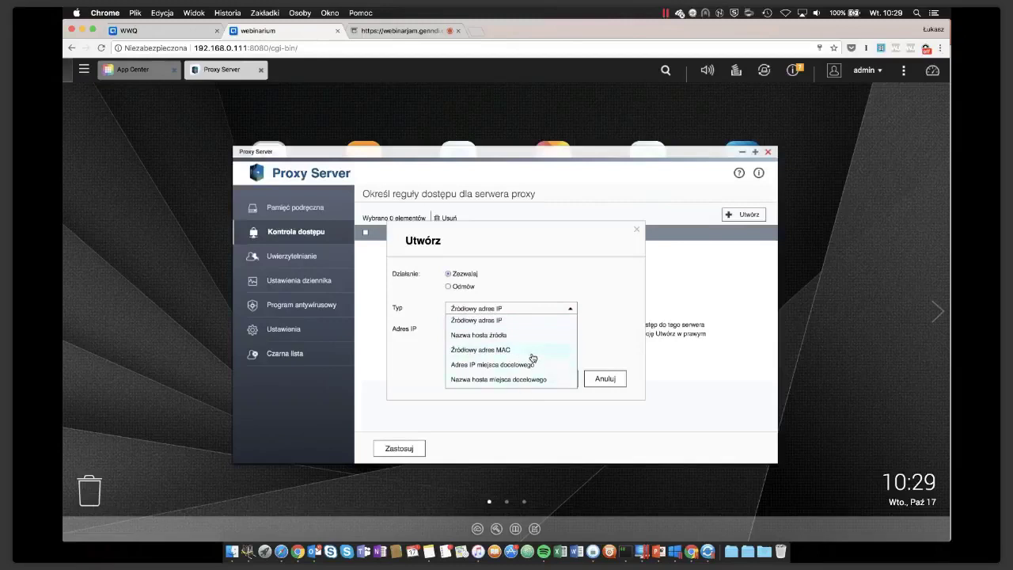
pyautogui.click(541, 275)
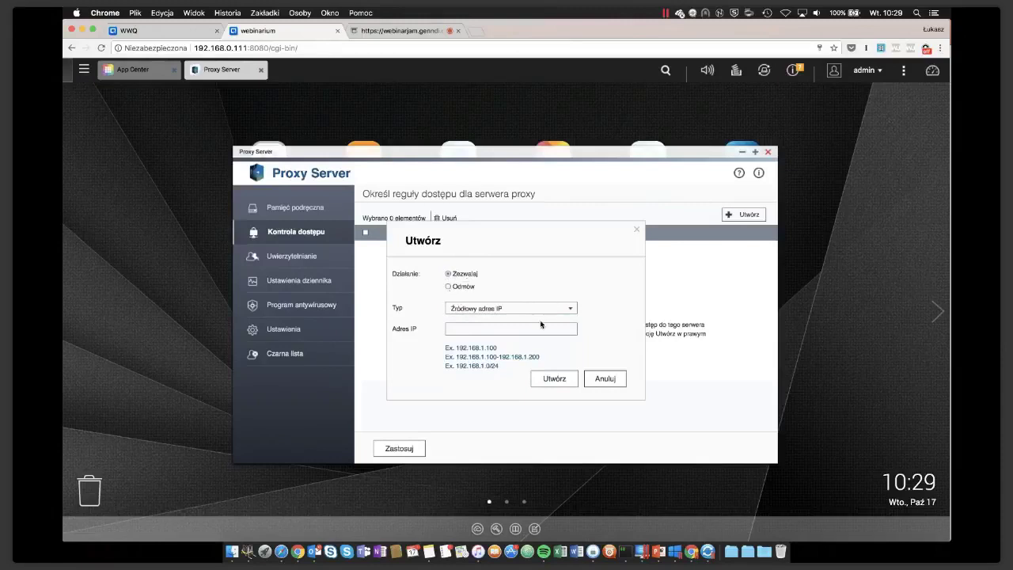
pyautogui.click(603, 377)
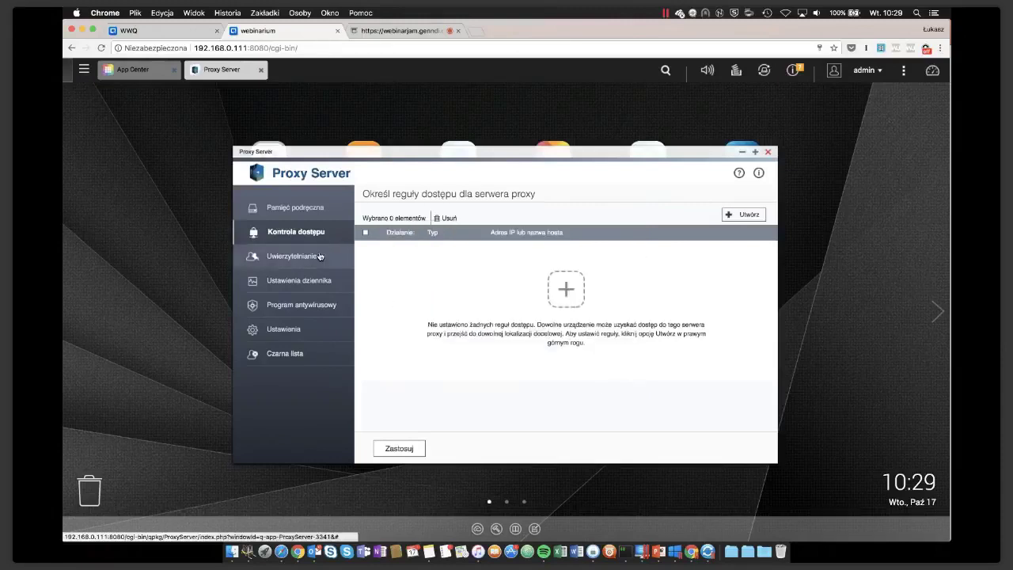
# Step: Limit proxy authentication to the administrators user group only
pyautogui.click(319, 256)
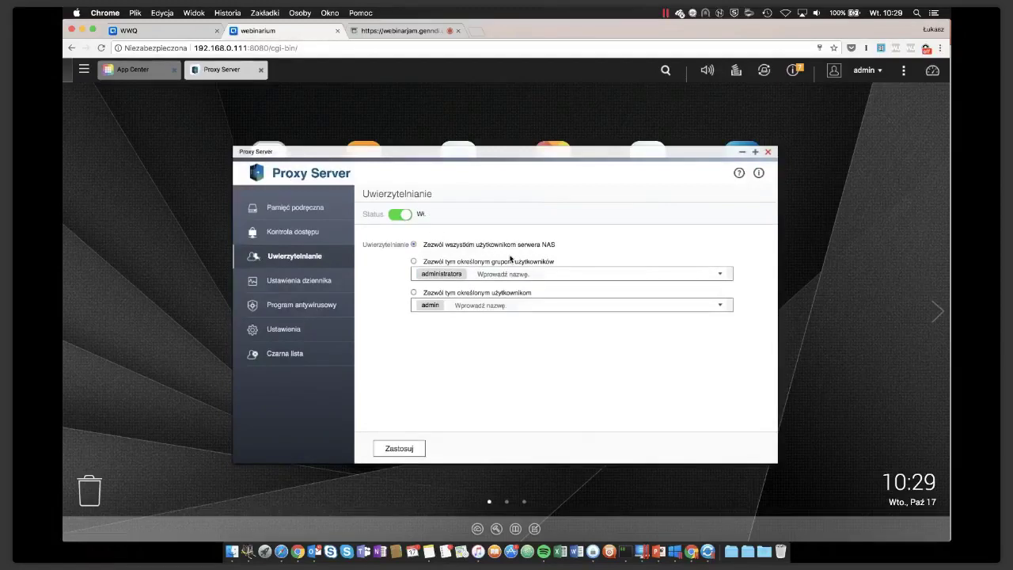
pyautogui.click(720, 273)
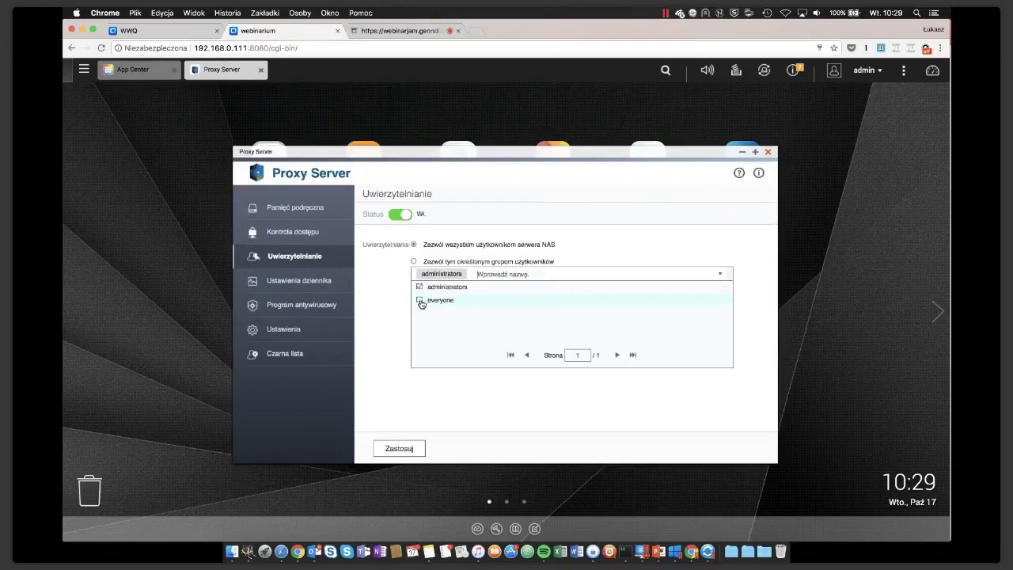
pyautogui.click(590, 253)
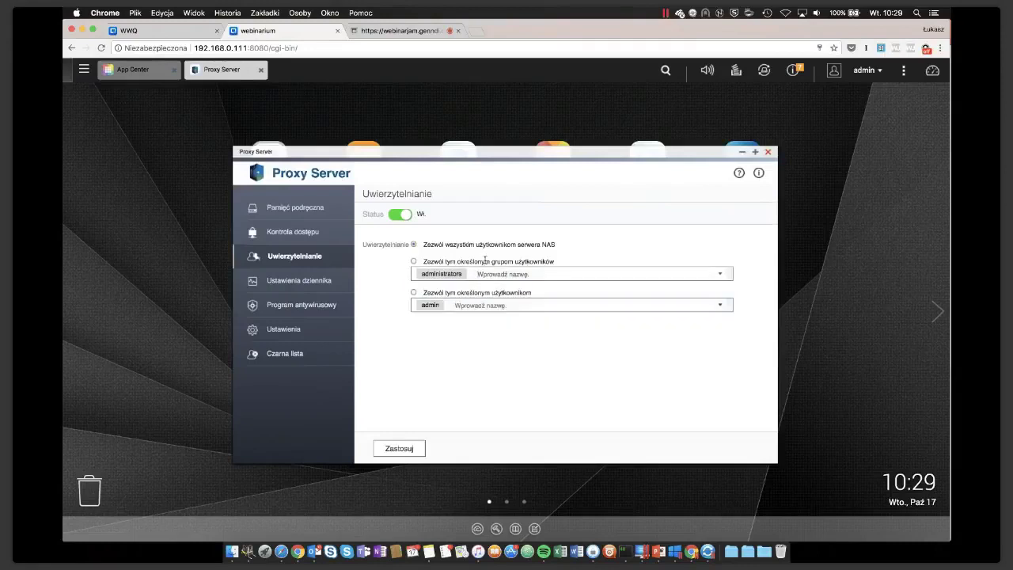
pyautogui.click(413, 261)
pyautogui.click(538, 304)
pyautogui.click(733, 277)
# Step: Switch proxy logging on with syslog forwarding left off, and dismiss the event notification
pyautogui.click(273, 282)
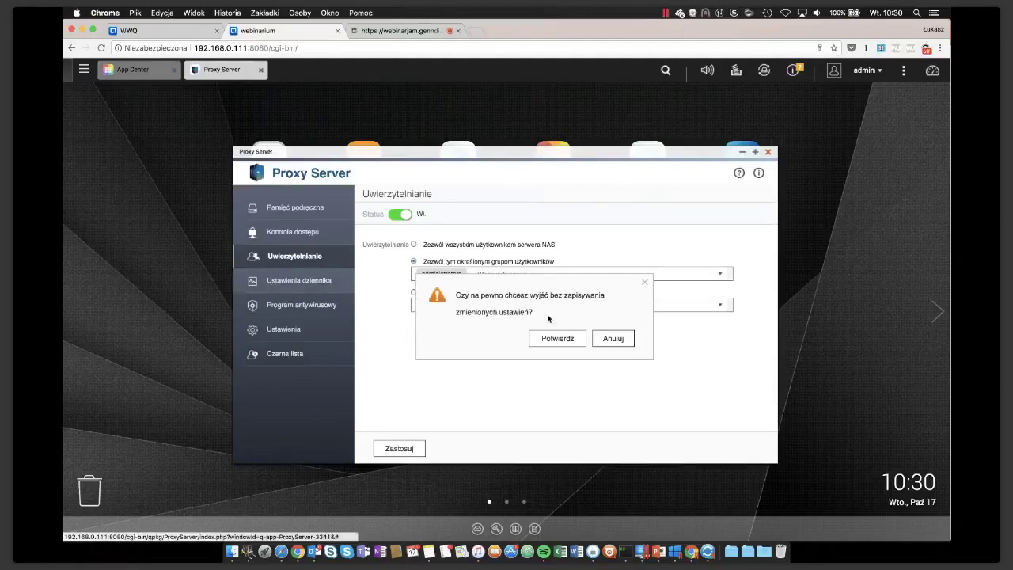
pyautogui.click(567, 336)
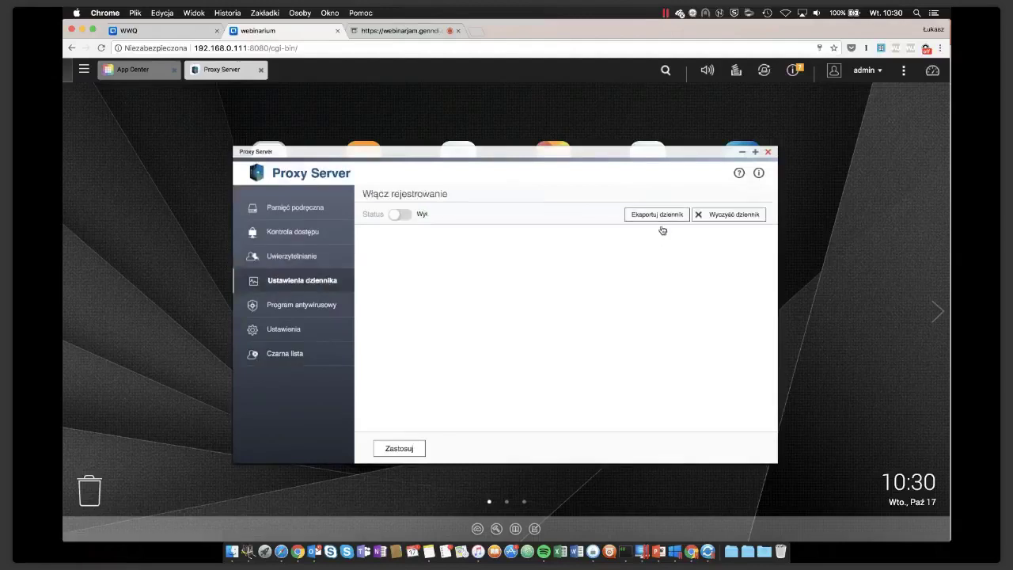
pyautogui.click(397, 219)
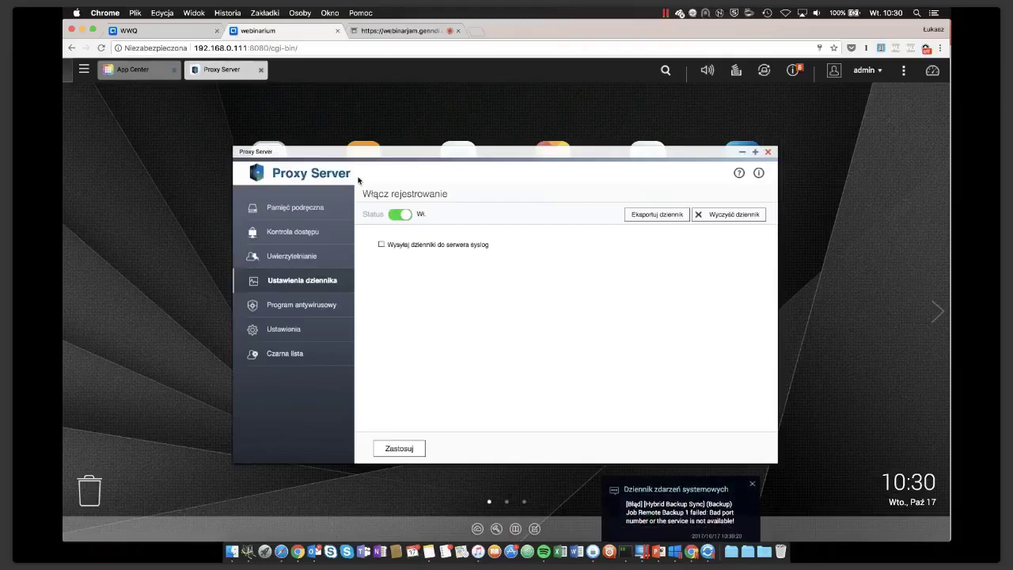
pyautogui.click(752, 485)
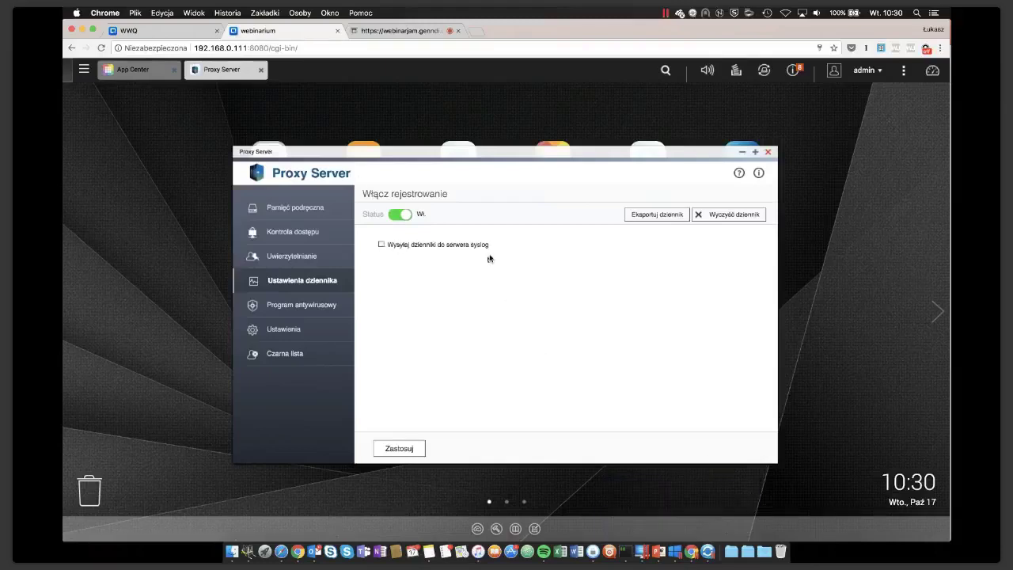
pyautogui.click(313, 308)
# Step: Enable SquidClamav antivirus for the proxy with a 128 MB maximum scan size
pyautogui.click(563, 335)
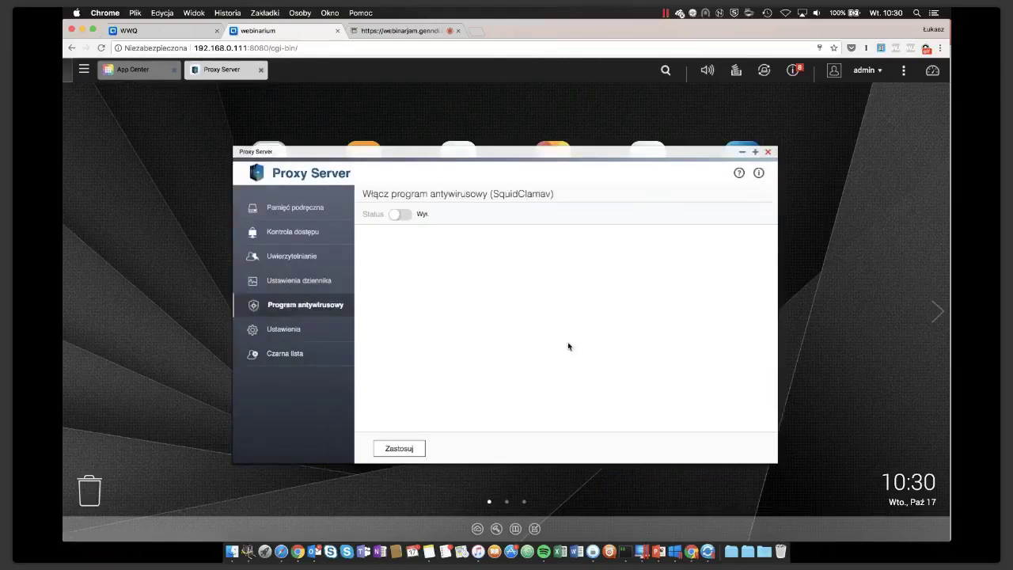
pyautogui.click(401, 213)
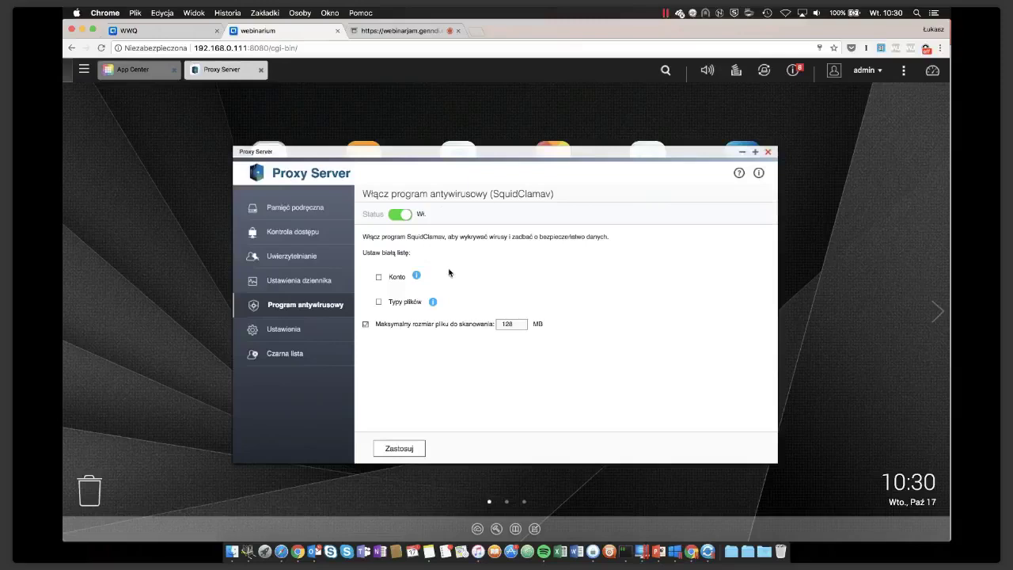
pyautogui.moveTo(417, 278)
pyautogui.click(291, 331)
# Step: Inspect the Squid configuration for port 3128, then leave advanced settings disabled
pyautogui.click(562, 339)
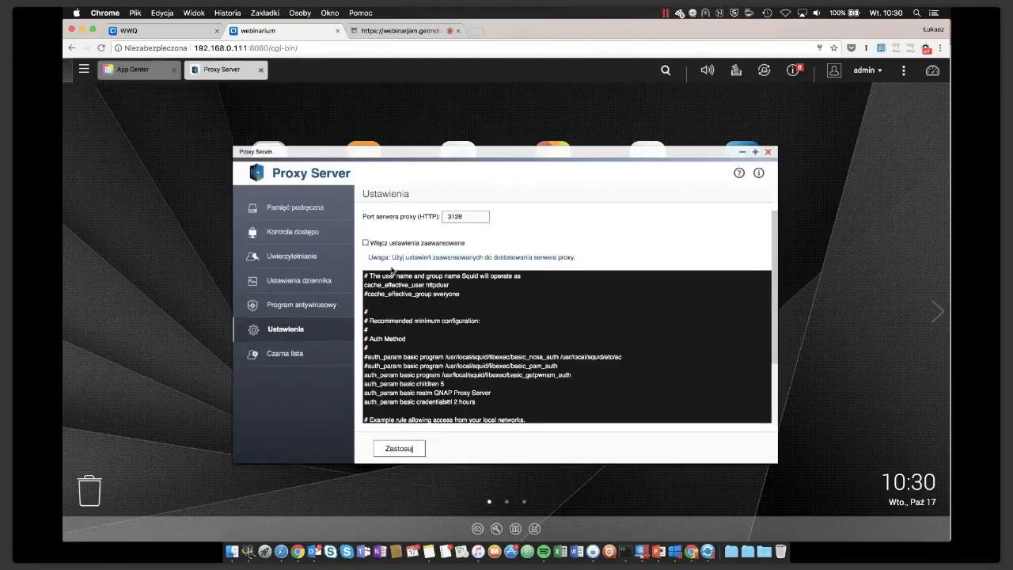
pyautogui.click(368, 245)
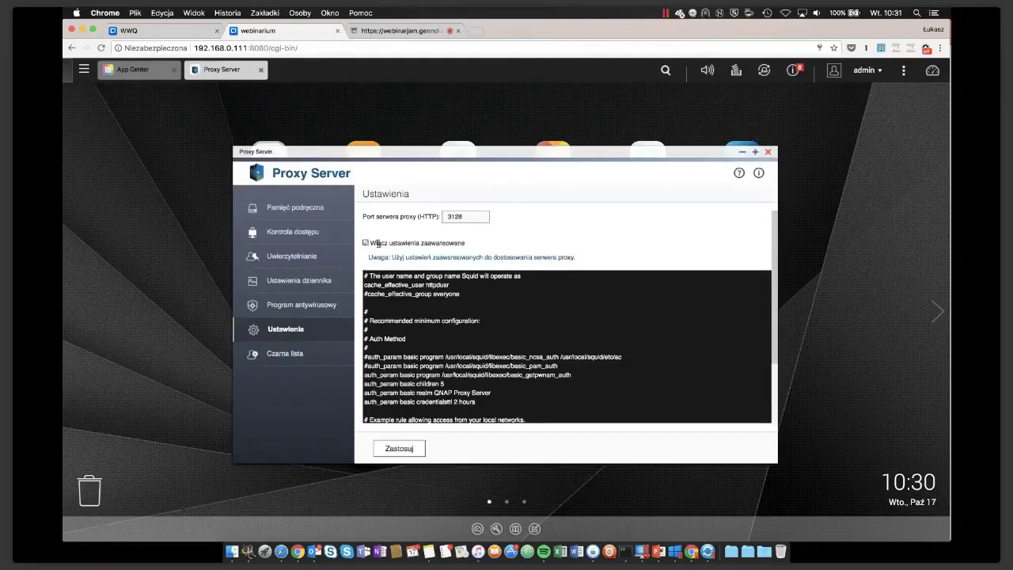
pyautogui.click(472, 290)
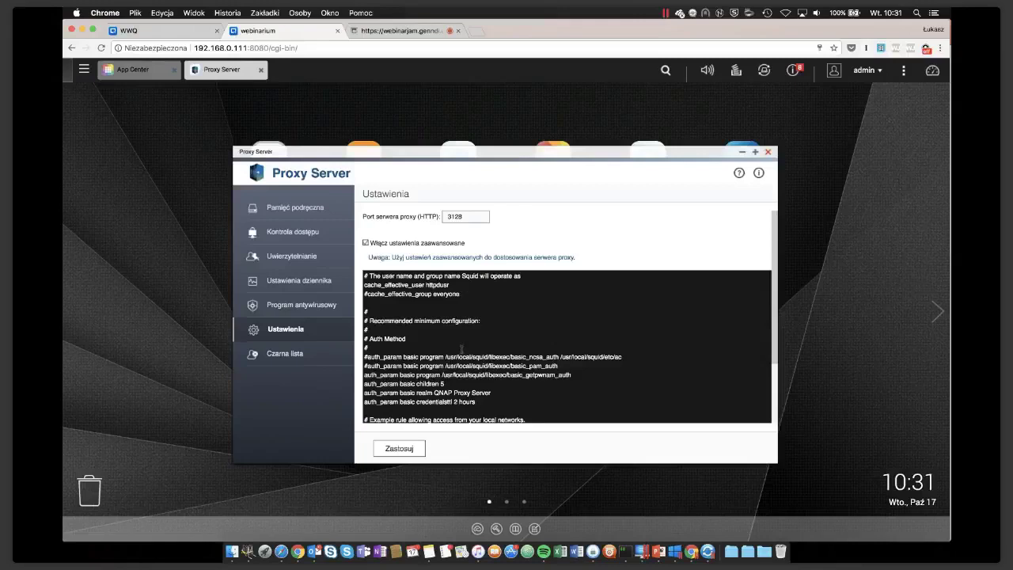
pyautogui.scroll(-15, 461, 348)
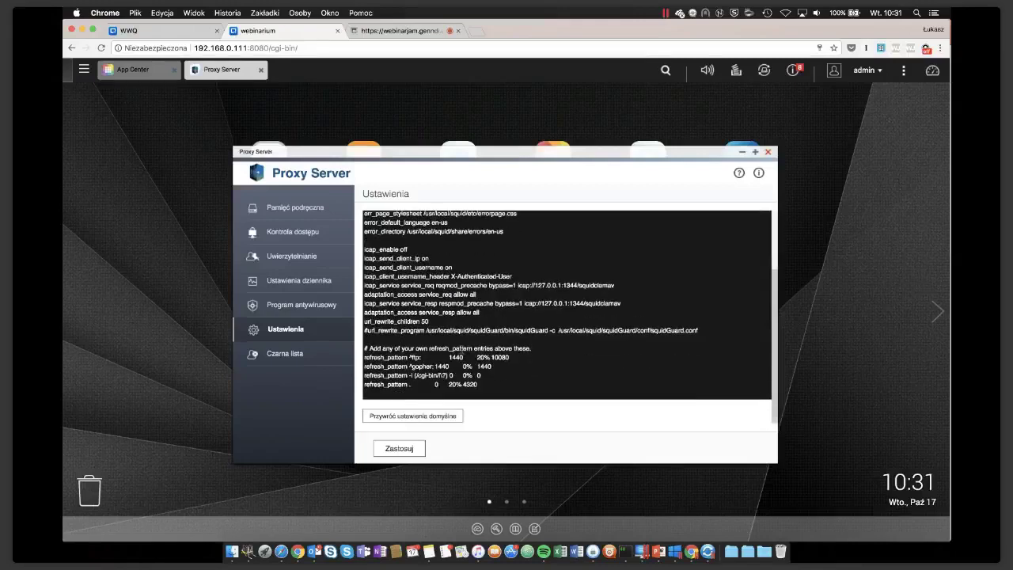
pyautogui.scroll(15, 467, 247)
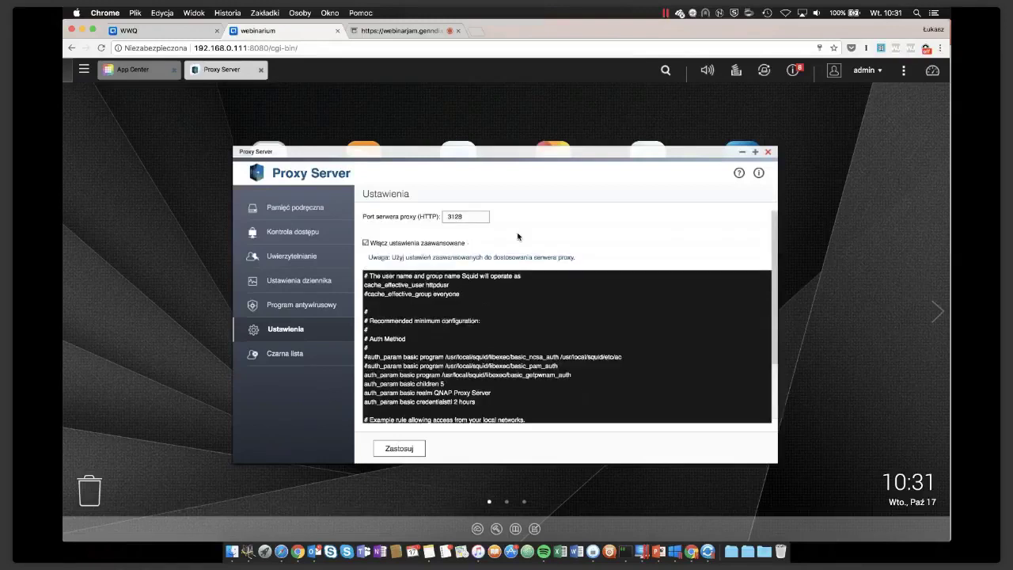
pyautogui.click(367, 243)
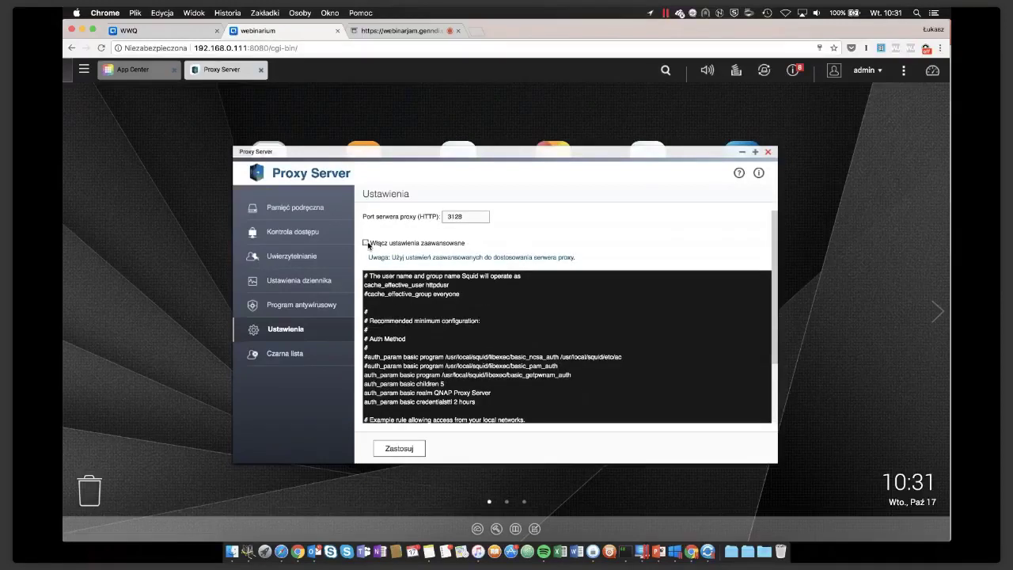
pyautogui.click(282, 356)
# Step: Turn on the SquidGuard blacklist, confirm the blocked list is empty, and close Proxy Server
pyautogui.click(400, 215)
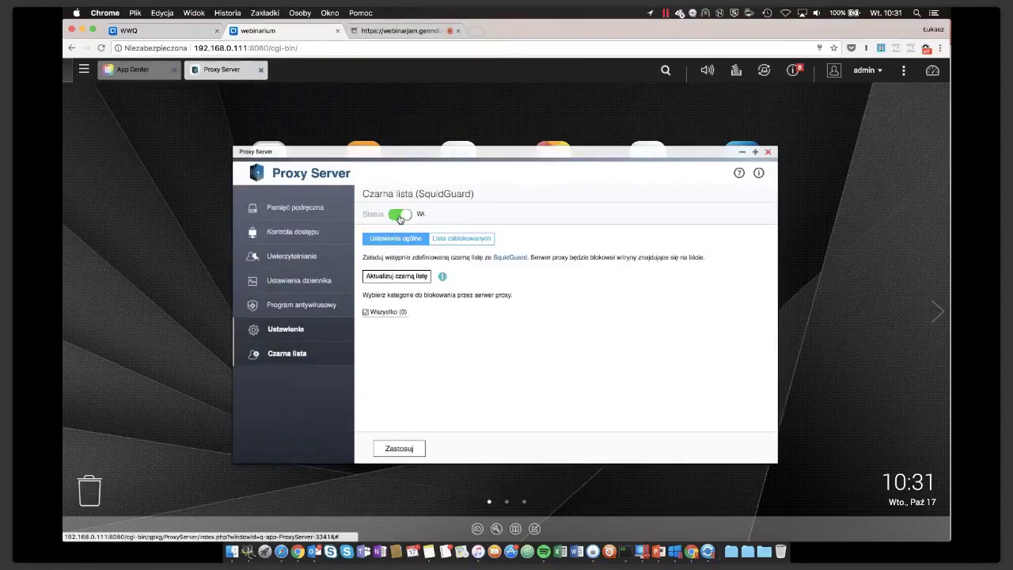
pyautogui.click(459, 244)
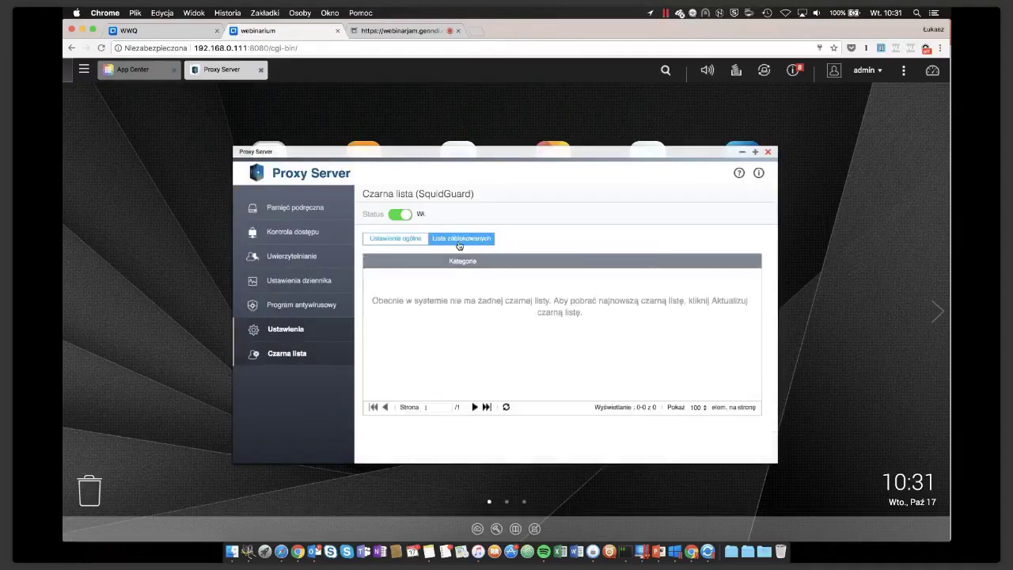
pyautogui.click(404, 242)
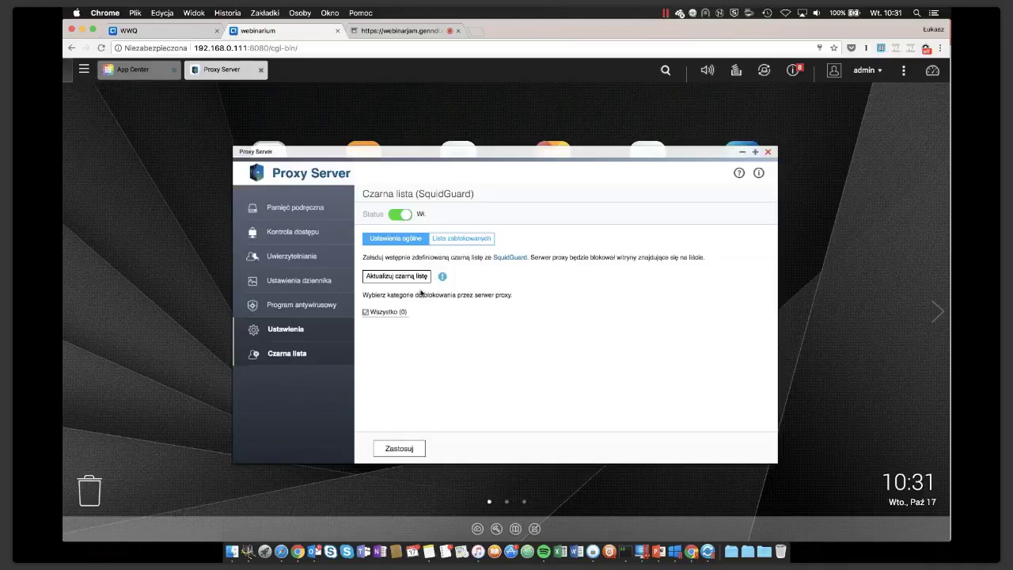
pyautogui.click(445, 243)
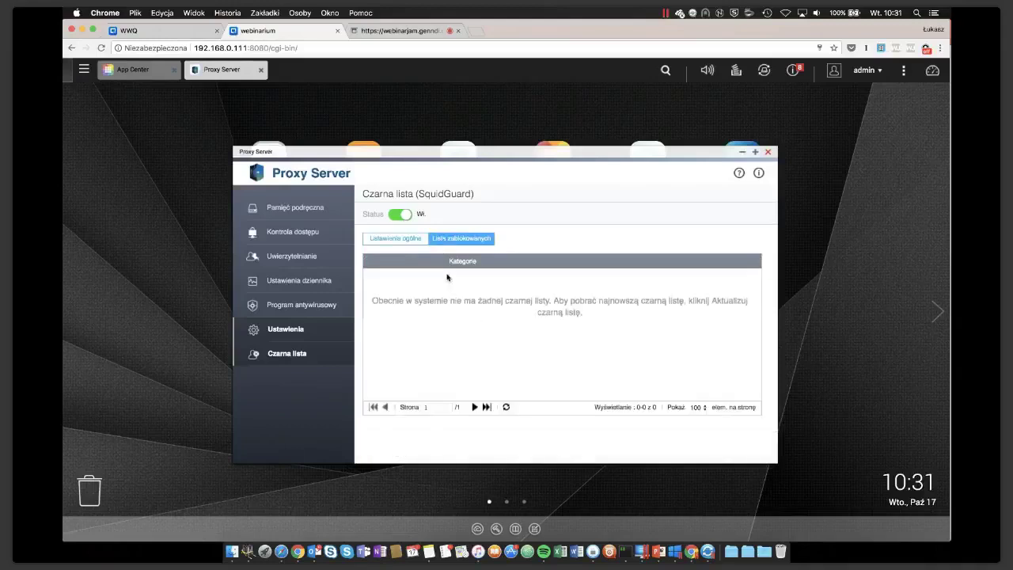
pyautogui.click(411, 245)
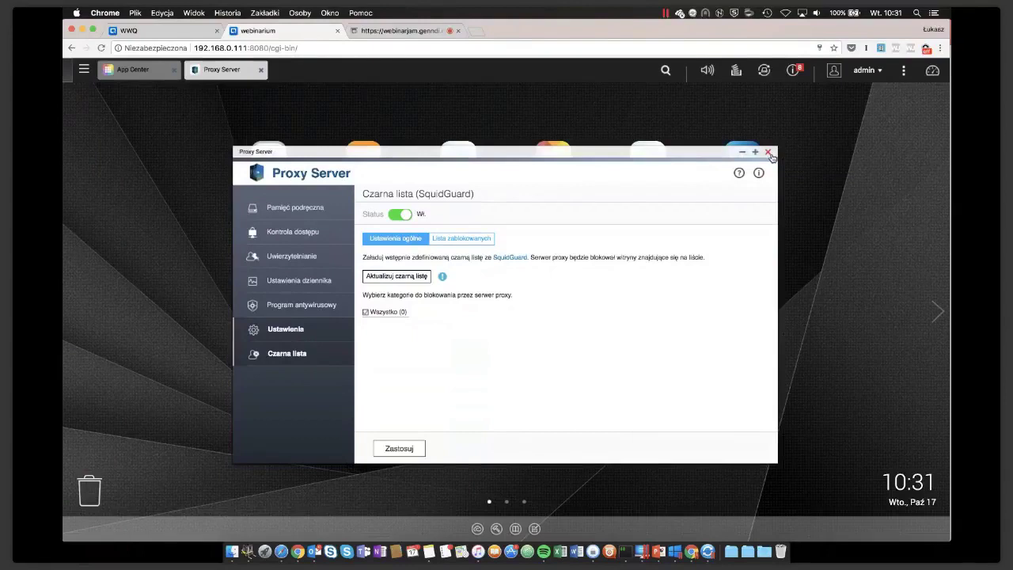
pyautogui.click(768, 152)
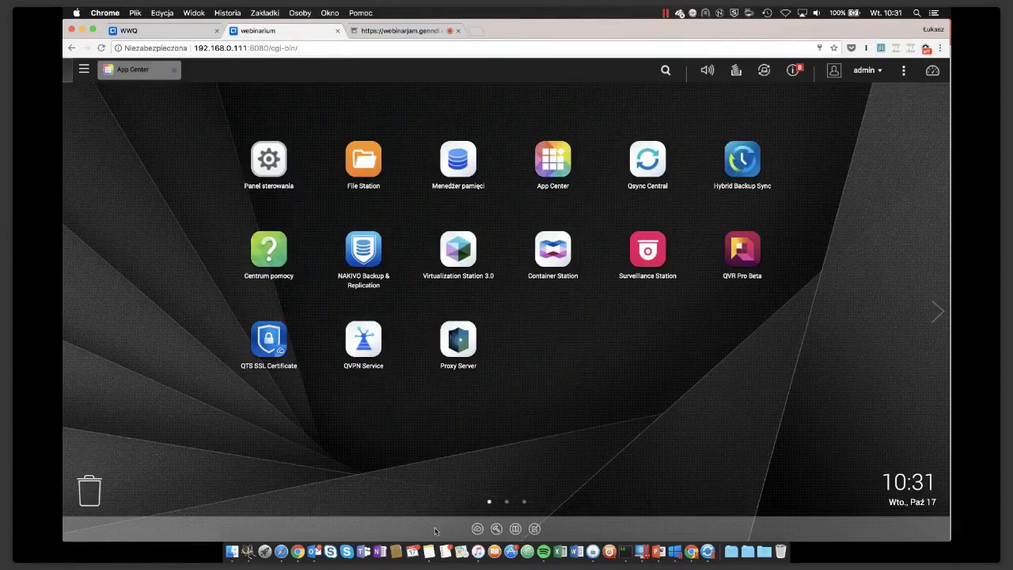
# Step: Show the myQNAPcloud title slide and advance to the myQNAPcloud features slide
pyautogui.click(655, 546)
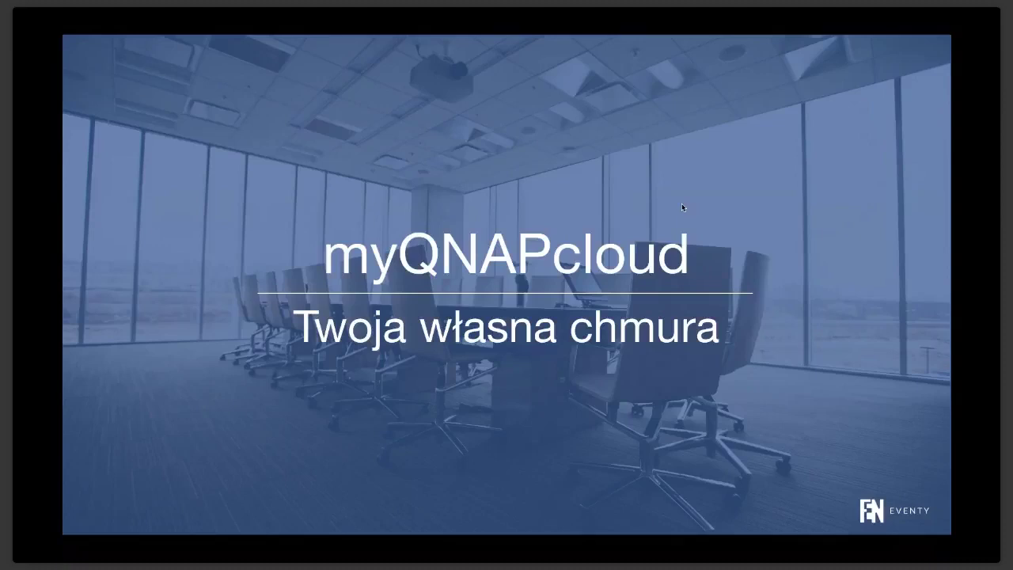
pyautogui.press('Right')
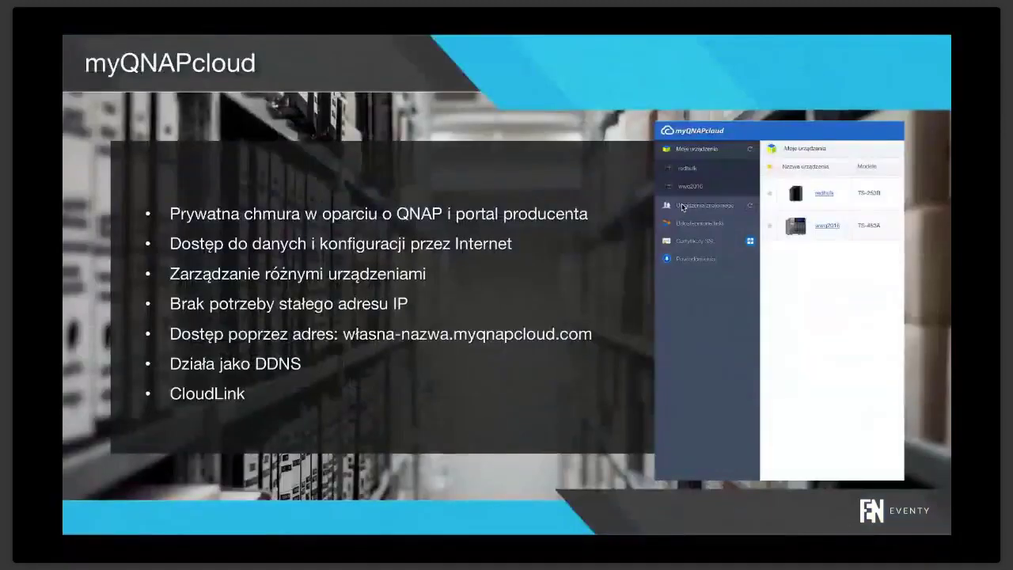
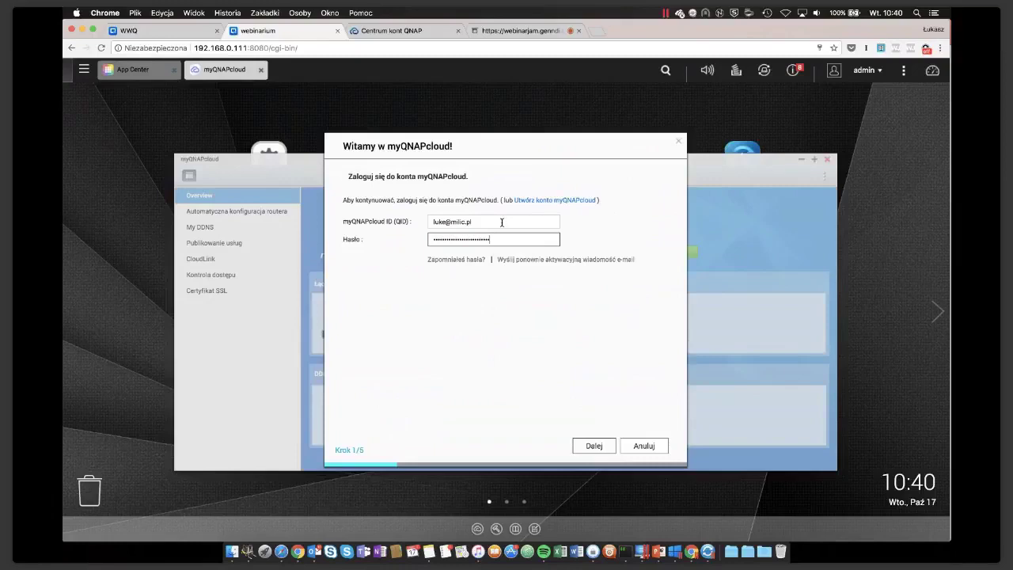
pyautogui.click(594, 445)
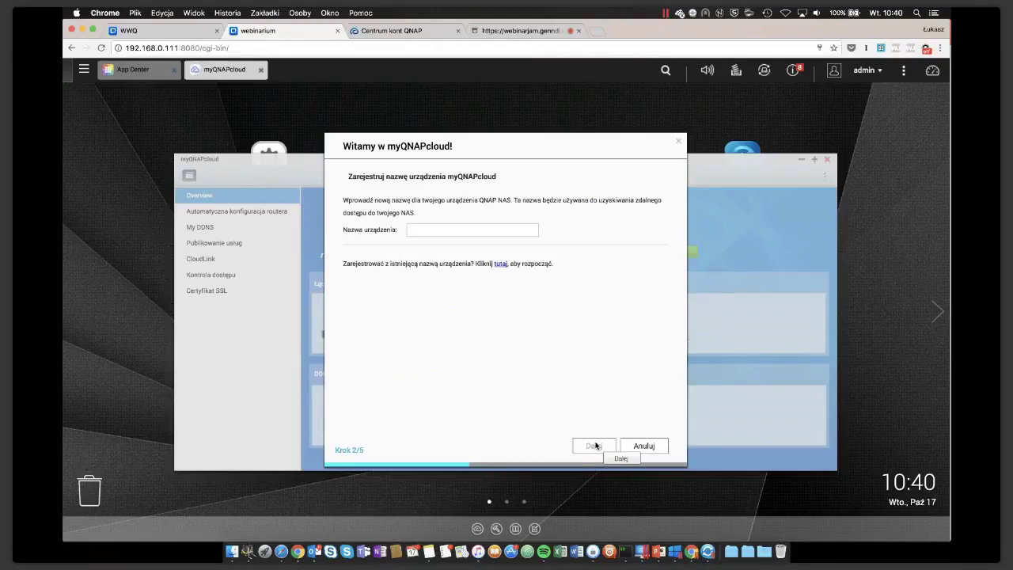
pyautogui.click(500, 230)
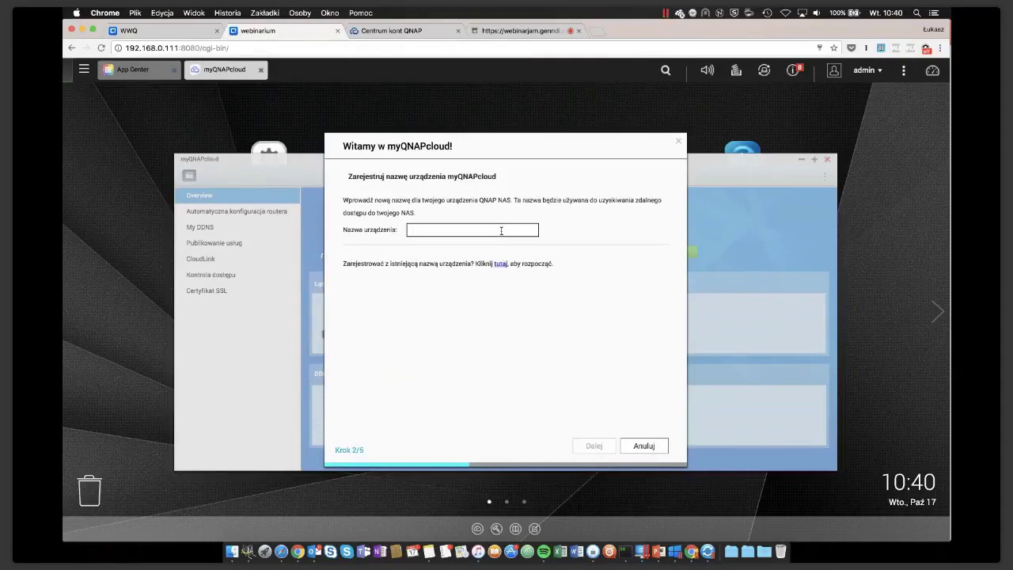
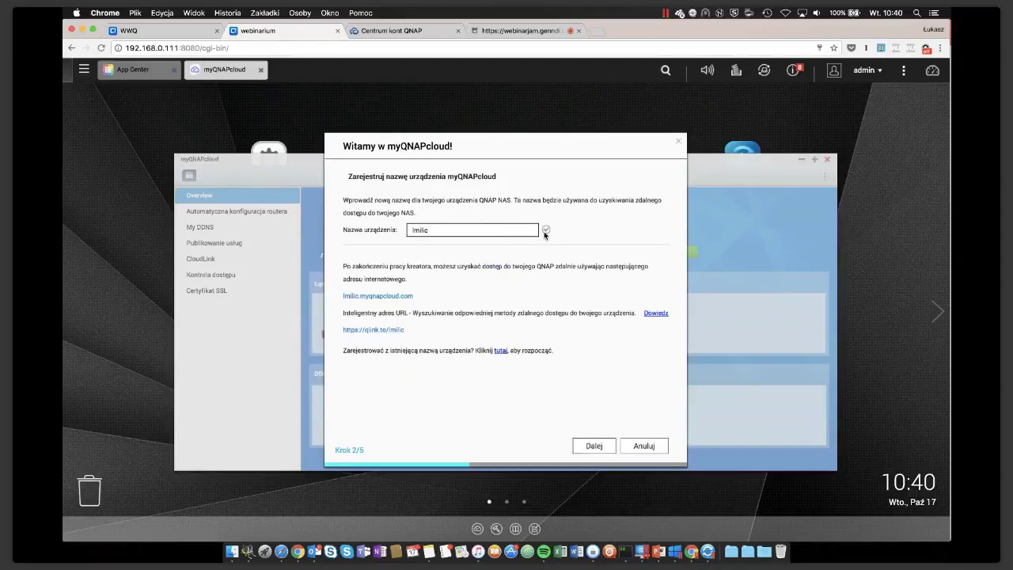
pyautogui.click(340, 298)
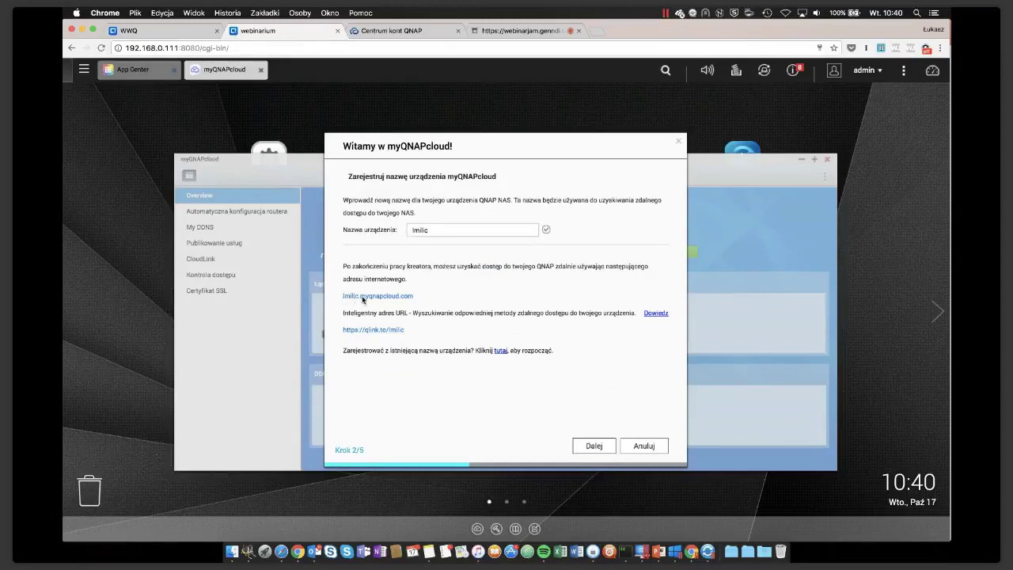
pyautogui.click(592, 447)
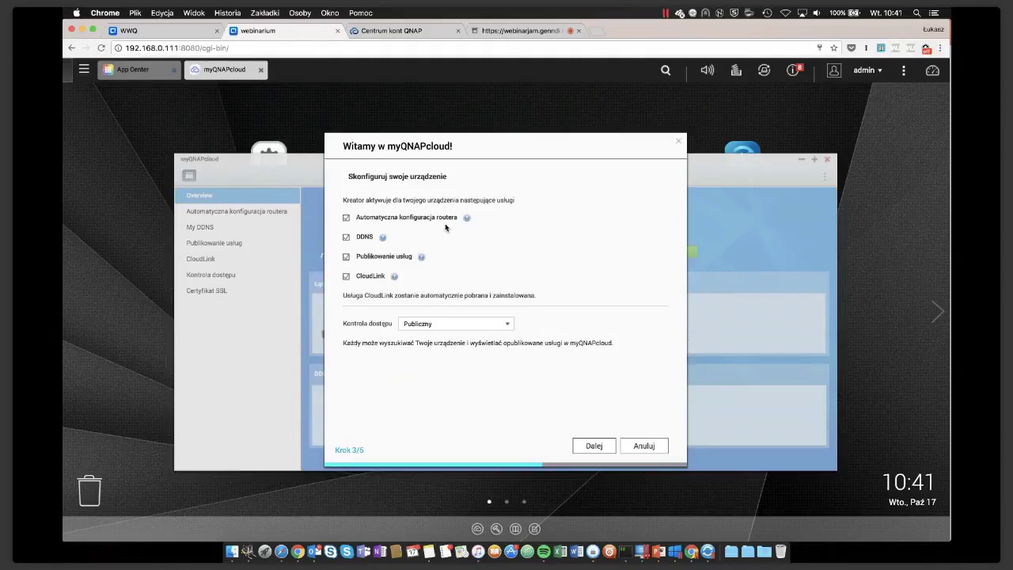
# Step: Switch access control to Prywatny, then register the device and finish the wizard
pyautogui.click(447, 324)
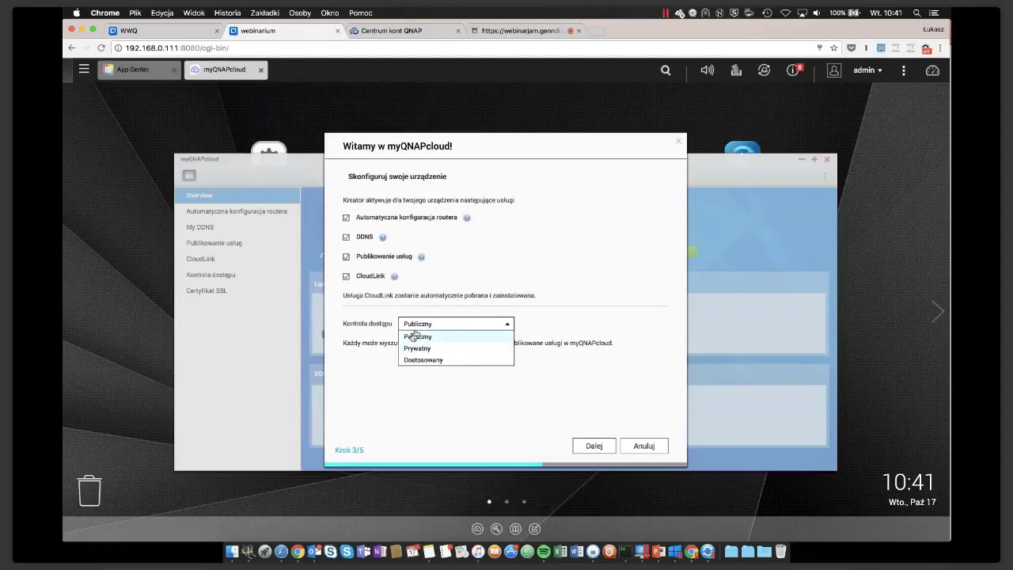
pyautogui.click(418, 383)
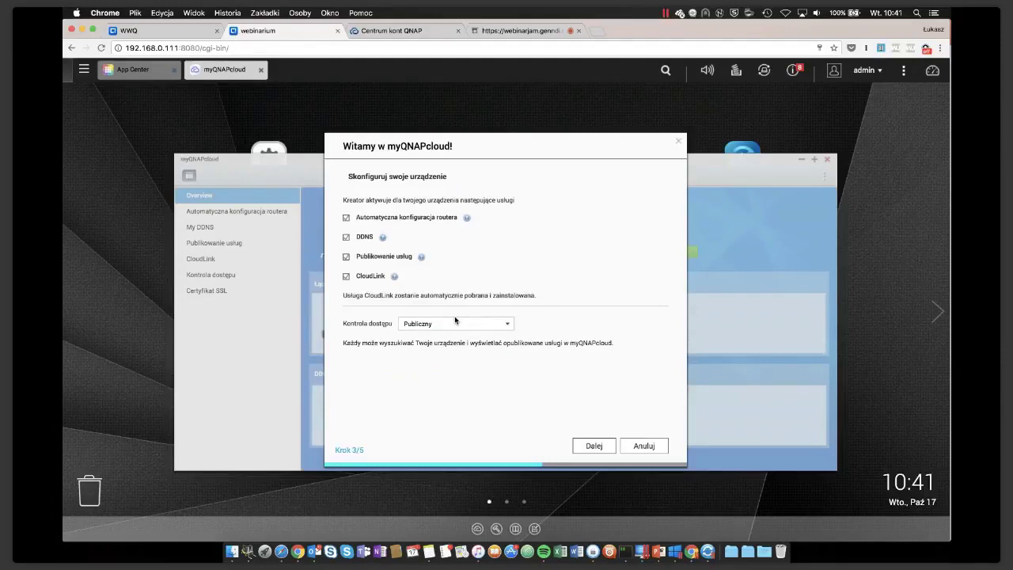
pyautogui.click(457, 323)
pyautogui.click(448, 350)
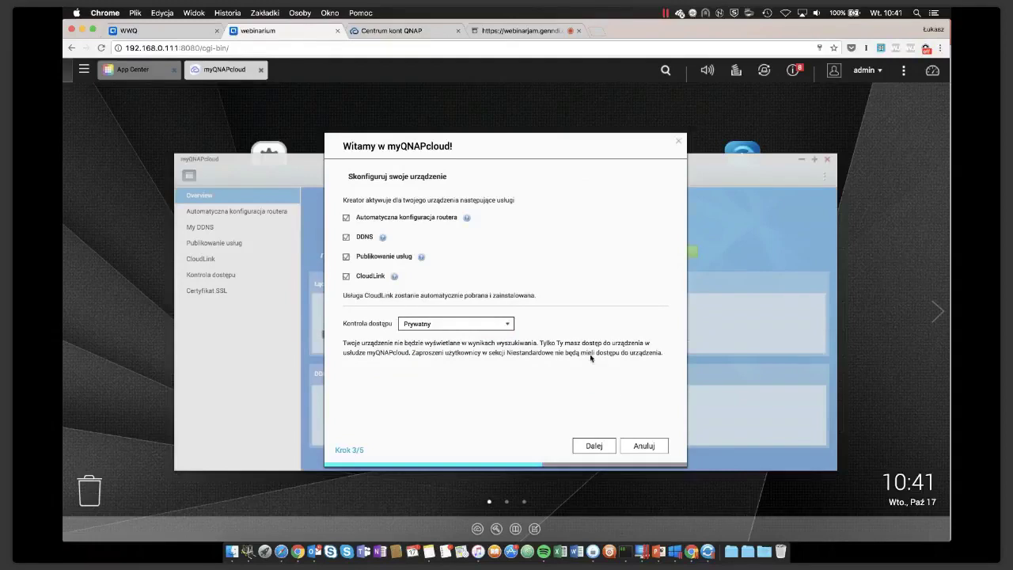
pyautogui.click(604, 448)
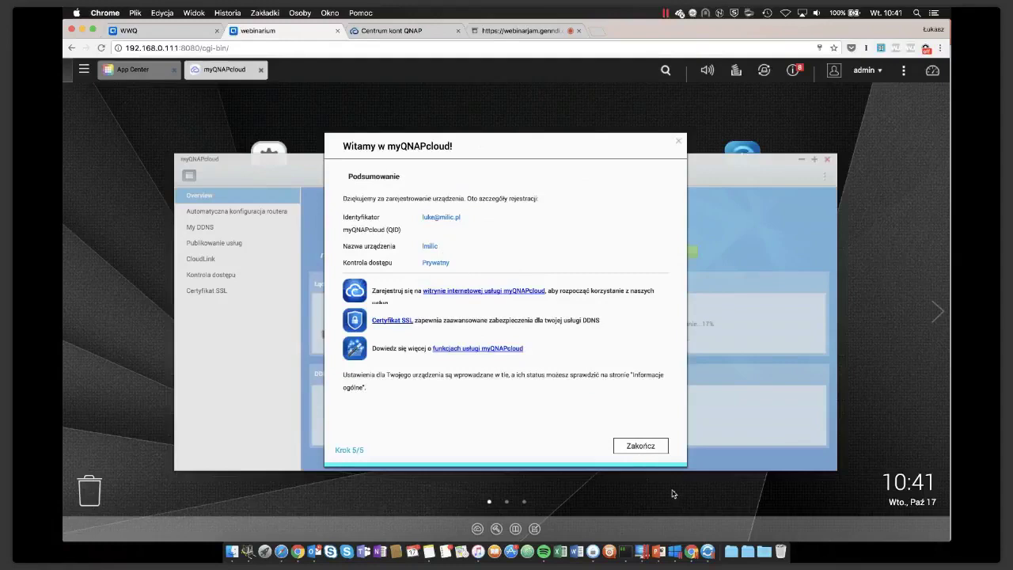
pyautogui.click(655, 447)
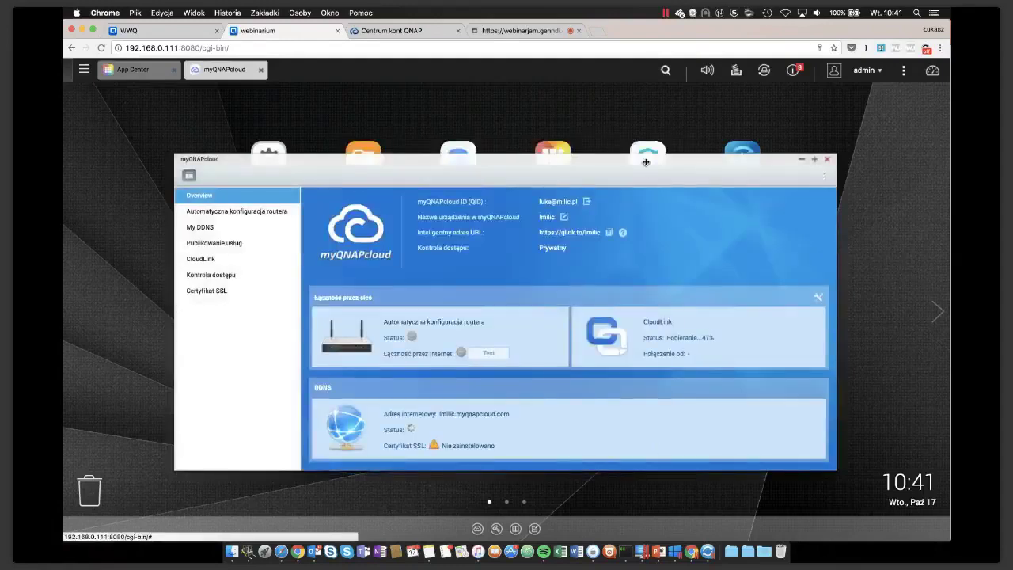
# Step: Raise the myQNAPcloud window and view the automatic router configuration page
pyautogui.moveTo(646, 161); pyautogui.dragTo(646, 143)
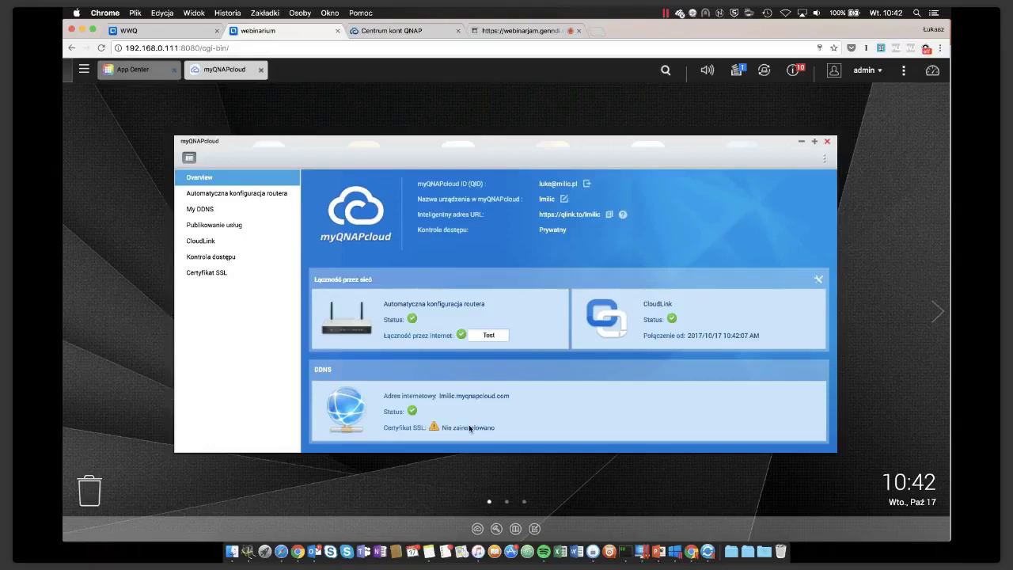
pyautogui.click(275, 198)
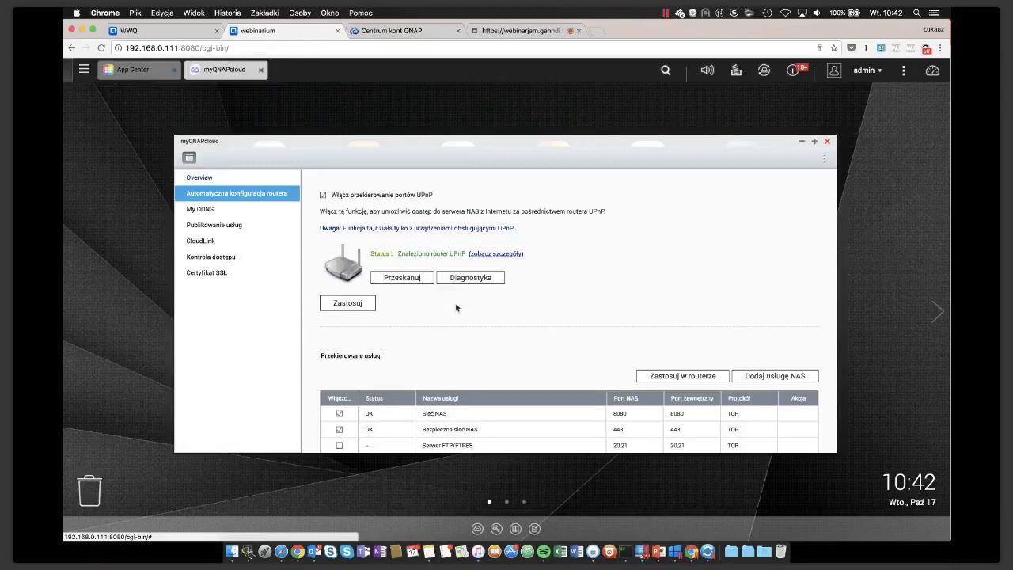
# Step: Review My DDNS in an enlarged window, then view the service publishing table
pyautogui.click(247, 215)
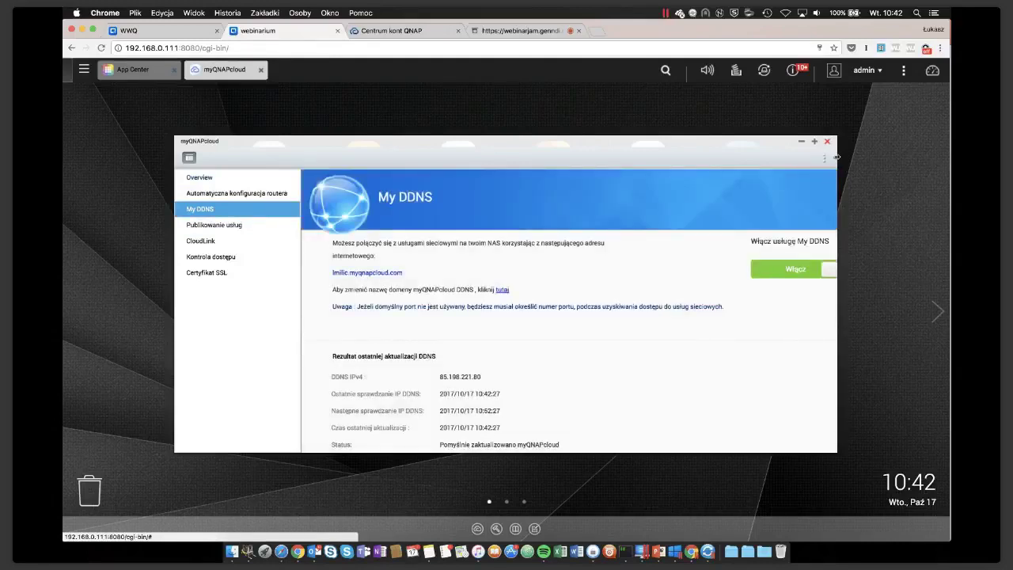
pyautogui.moveTo(837, 157); pyautogui.dragTo(903, 156)
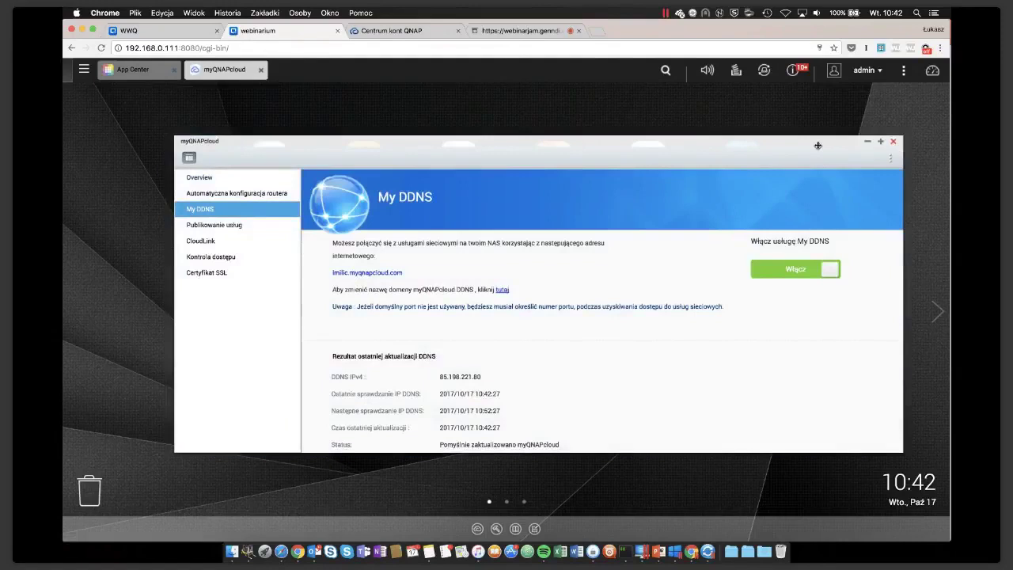
pyautogui.moveTo(817, 146); pyautogui.dragTo(799, 112)
pyautogui.moveTo(724, 418); pyautogui.dragTo(726, 512)
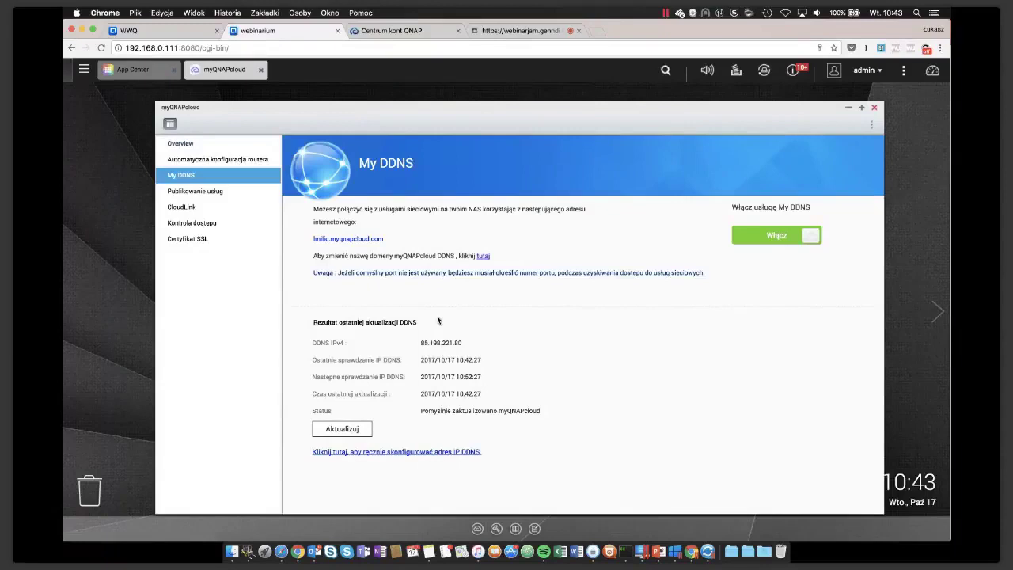
pyautogui.click(207, 192)
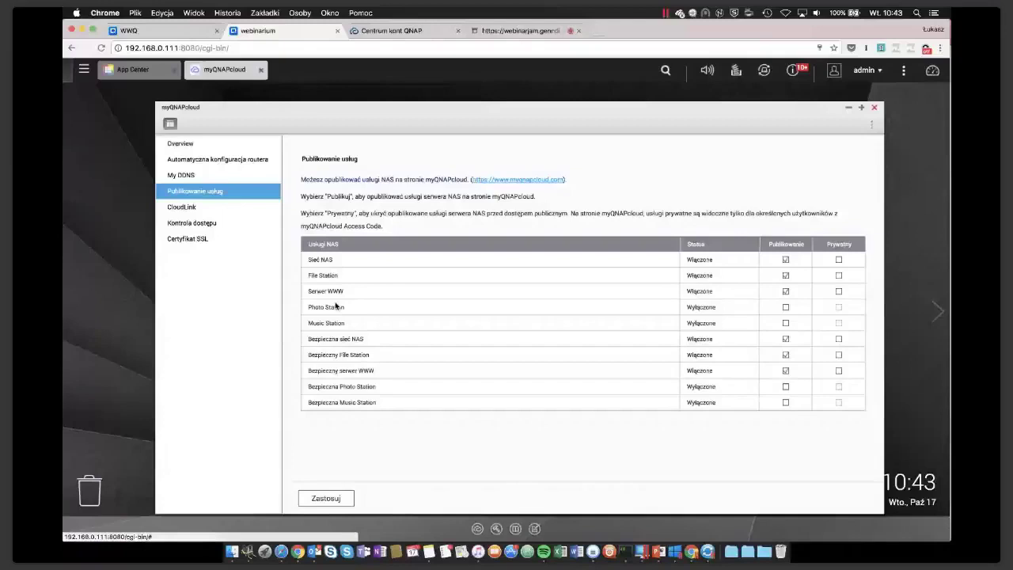
# Step: Check the CloudLink page, dismiss its reminder, and go to Kontrola dostępu
pyautogui.click(182, 206)
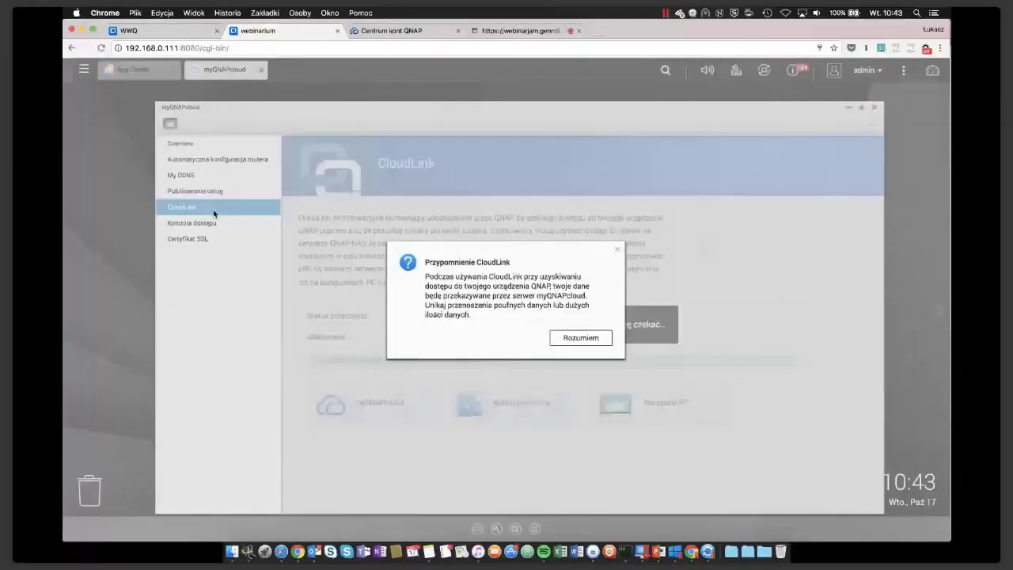
pyautogui.click(580, 337)
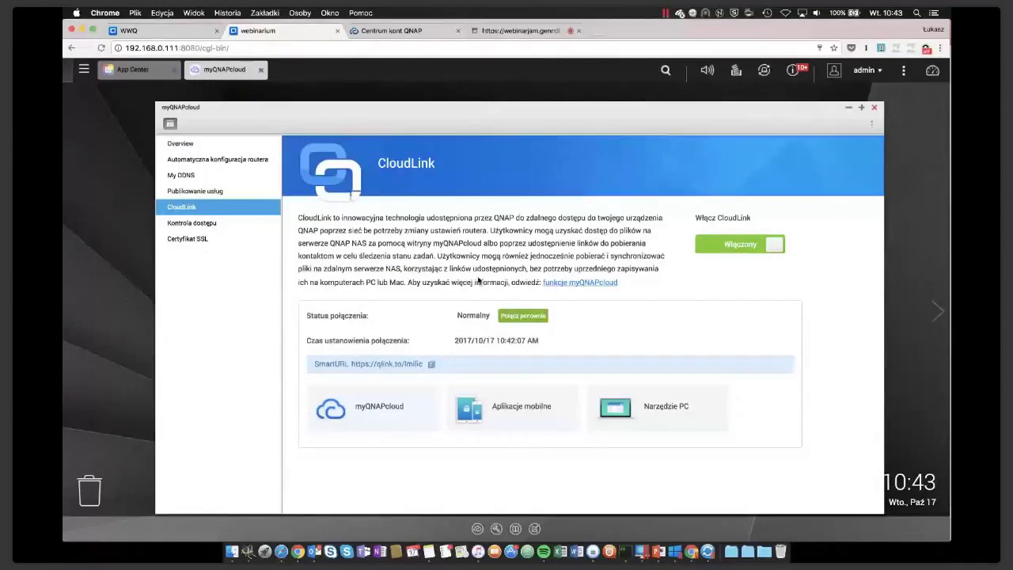
pyautogui.click(217, 224)
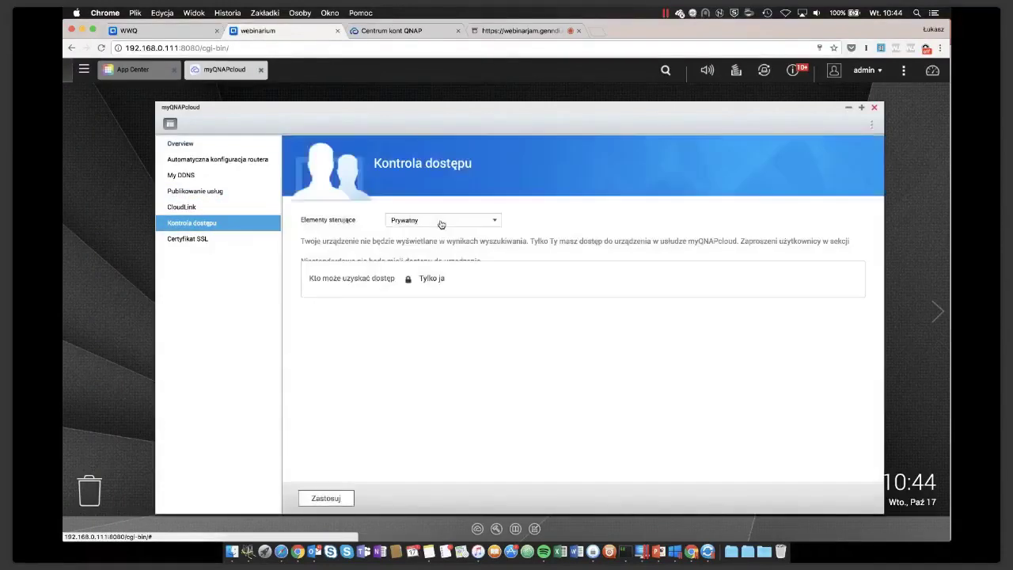
# Step: Switch access control to Dostosowany, try adding an invitee, then go to Certyfikat SSL
pyautogui.click(441, 222)
pyautogui.click(431, 255)
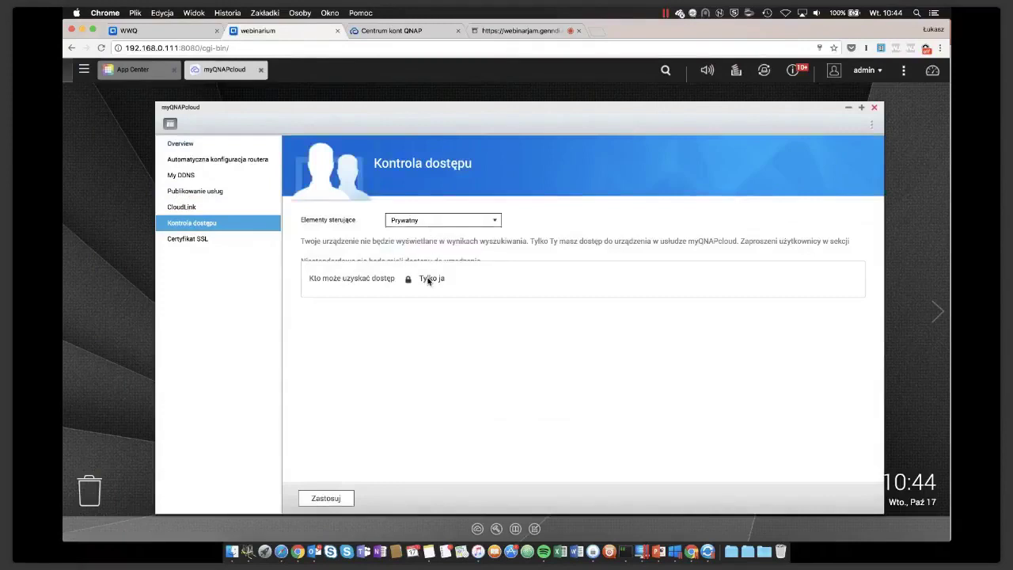
pyautogui.click(437, 223)
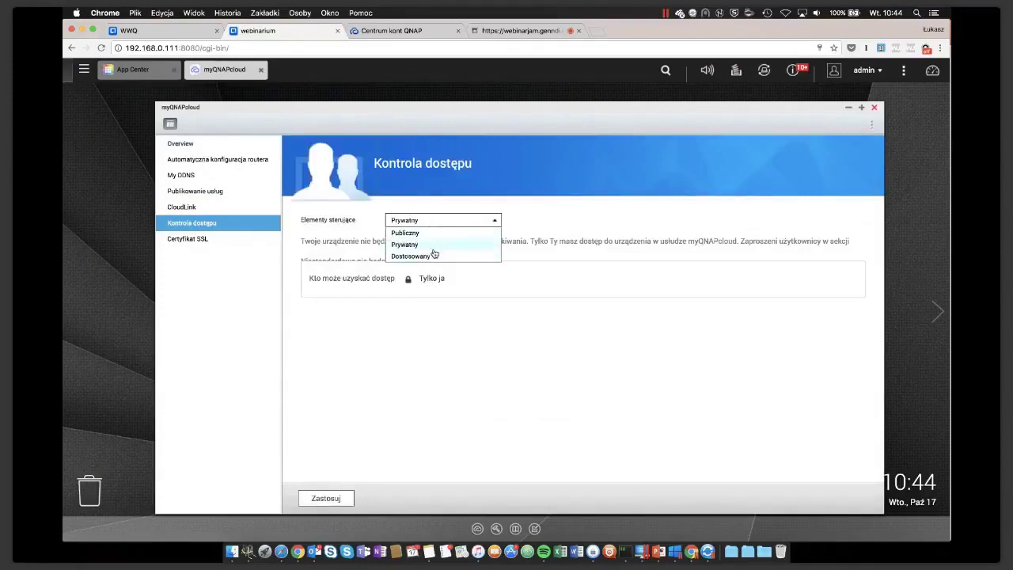
pyautogui.click(433, 254)
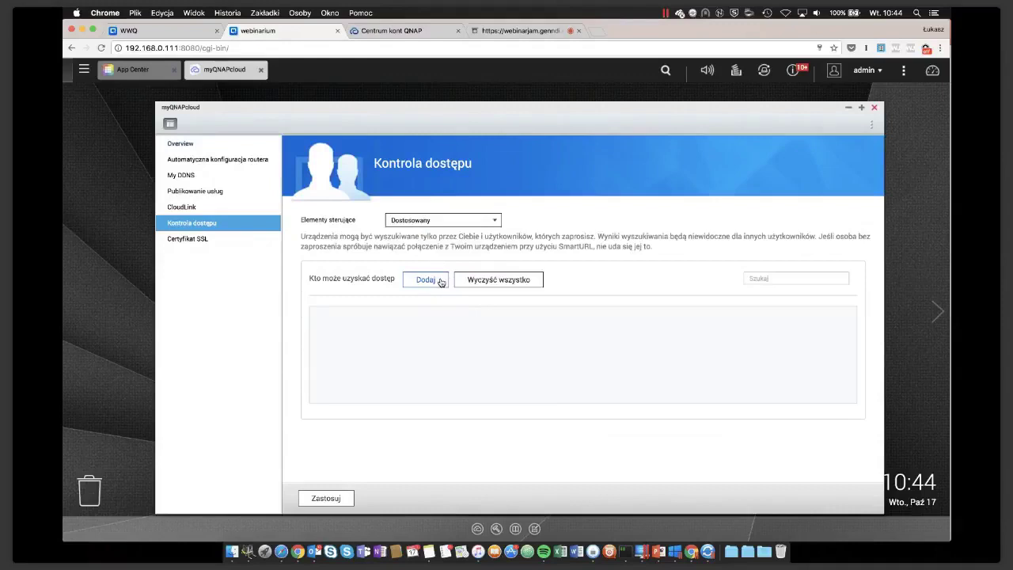
pyautogui.click(441, 281)
pyautogui.click(465, 328)
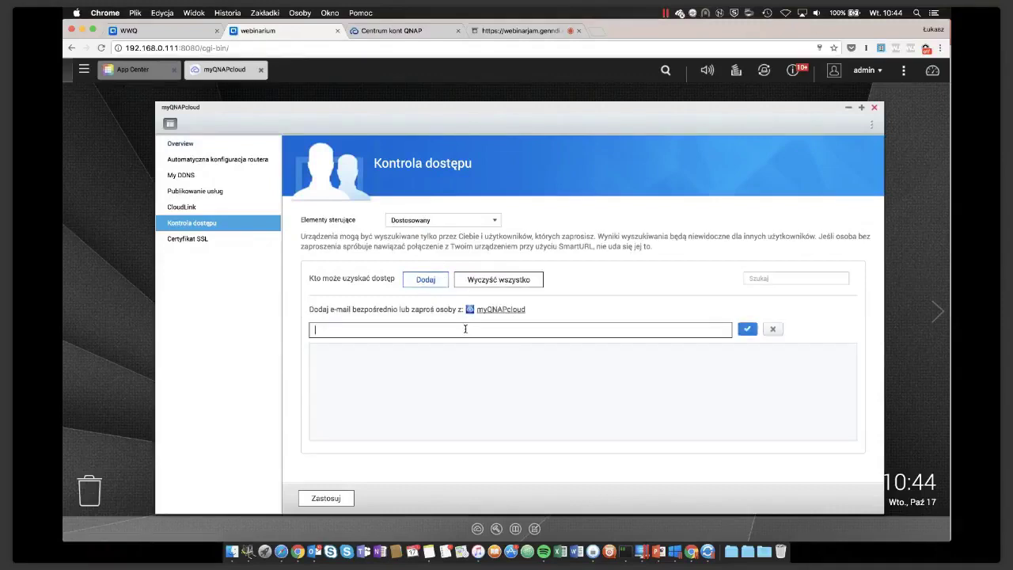
pyautogui.click(539, 314)
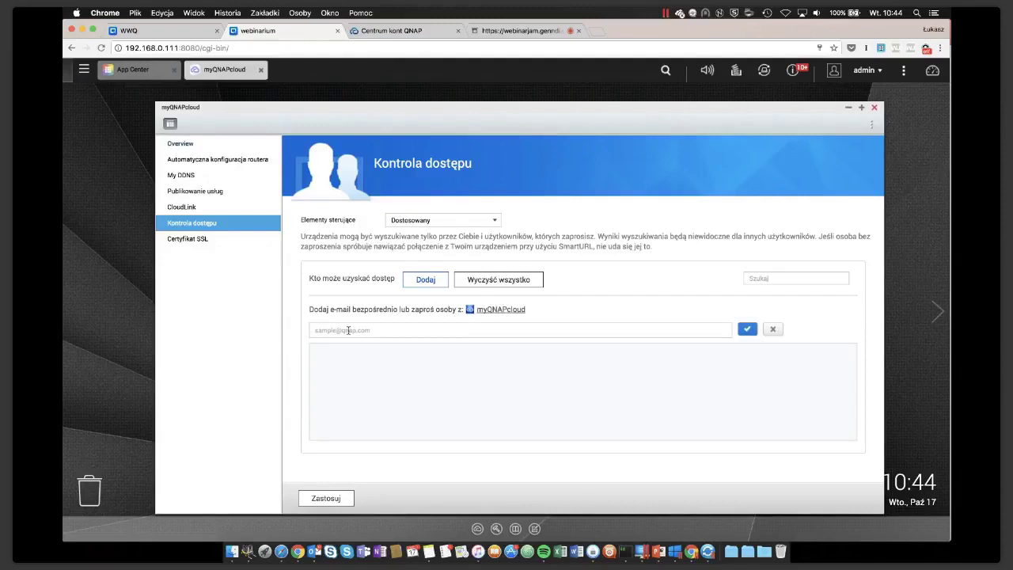
pyautogui.click(241, 247)
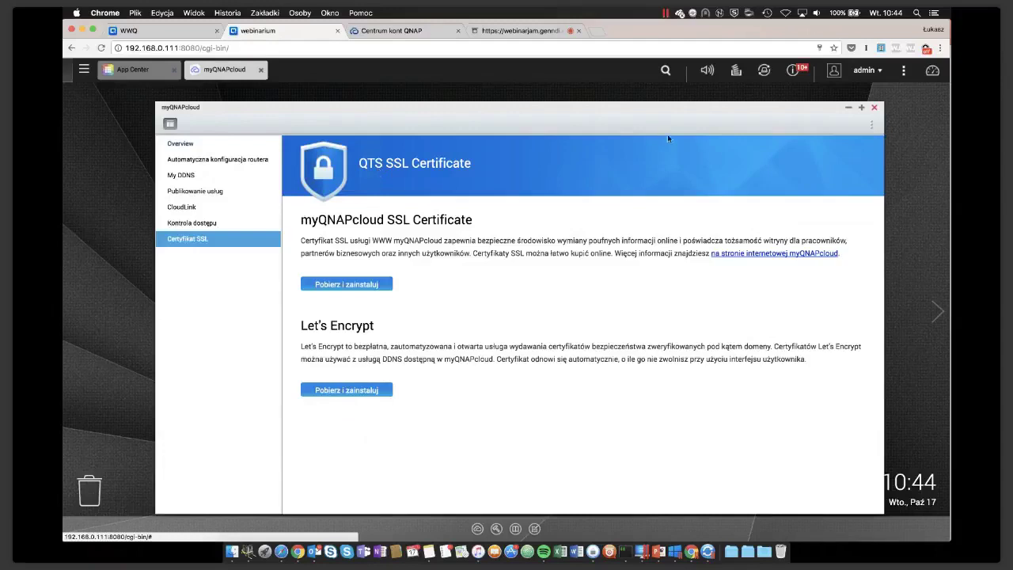
# Step: Close the myQNAPcloud desktop window and sign in to the QNAP account website
pyautogui.click(873, 110)
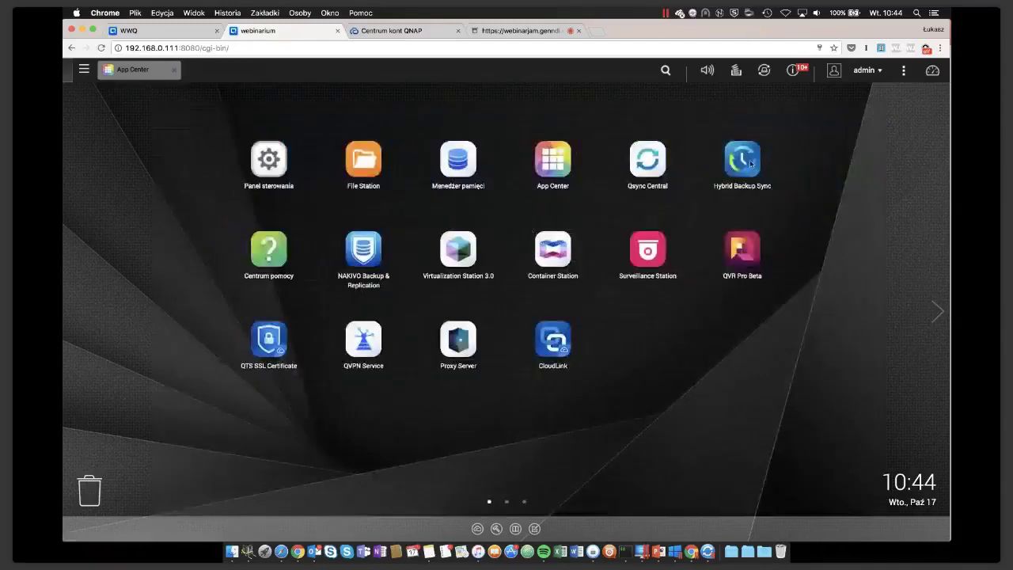
pyautogui.click(389, 30)
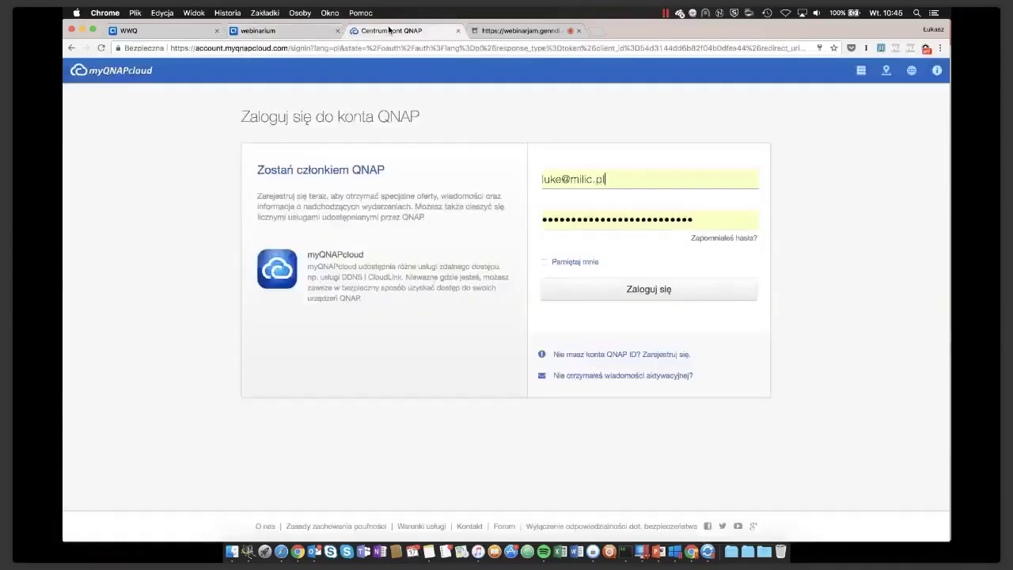
pyautogui.click(609, 293)
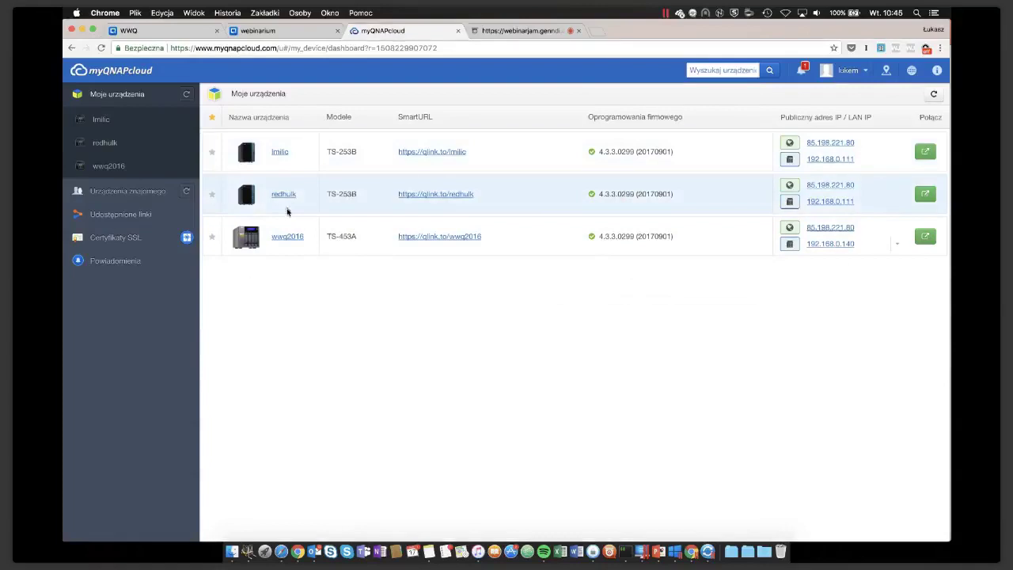
# Step: Log in to the first NAS as admin, declining the password update and dismissing errors
pyautogui.click(282, 154)
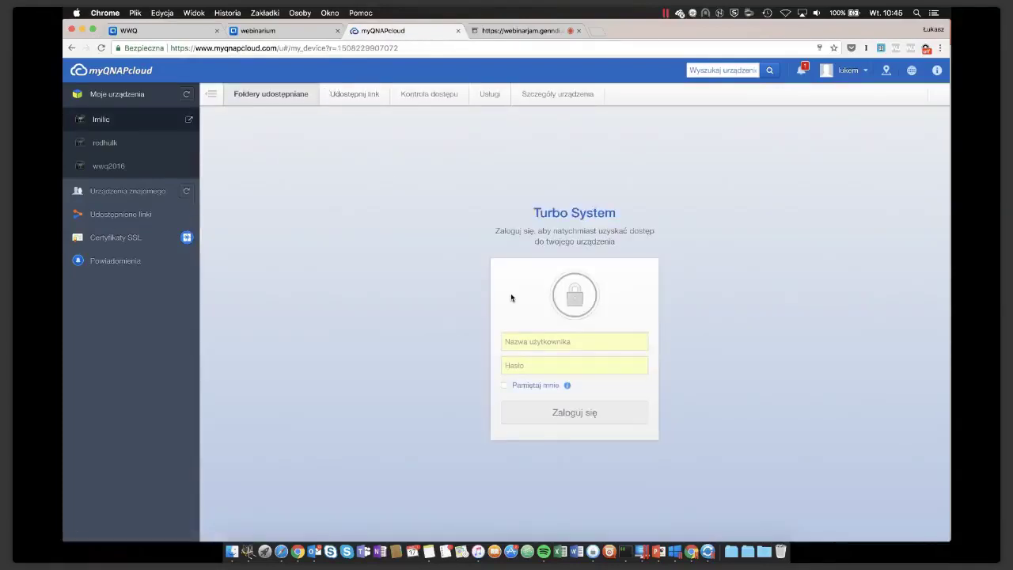
pyautogui.click(510, 342)
pyautogui.write('admin')
pyautogui.press('Tab')
pyautogui.write('•••')
pyautogui.press('Return')
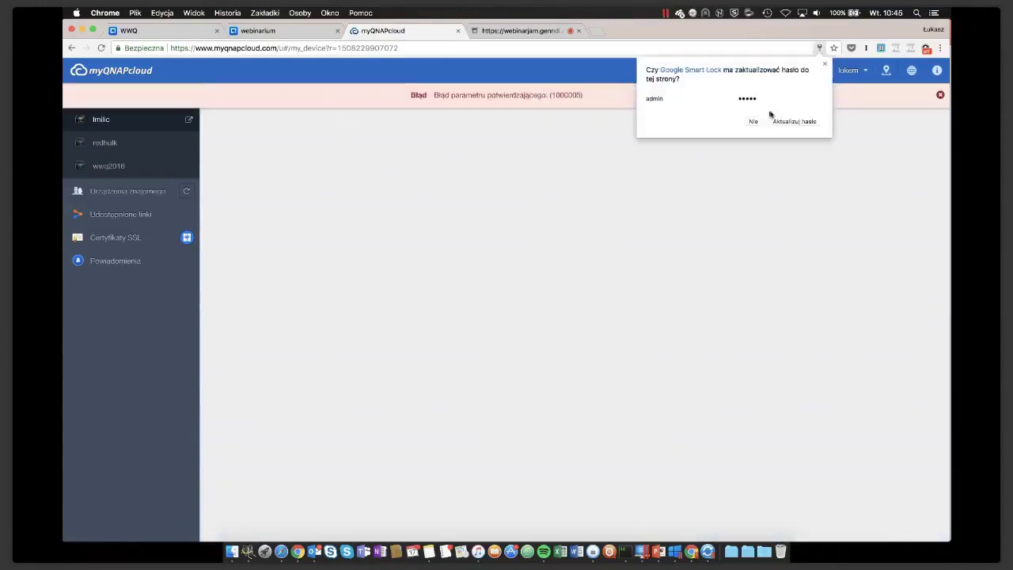
pyautogui.click(753, 121)
pyautogui.click(479, 50)
pyautogui.click(478, 51)
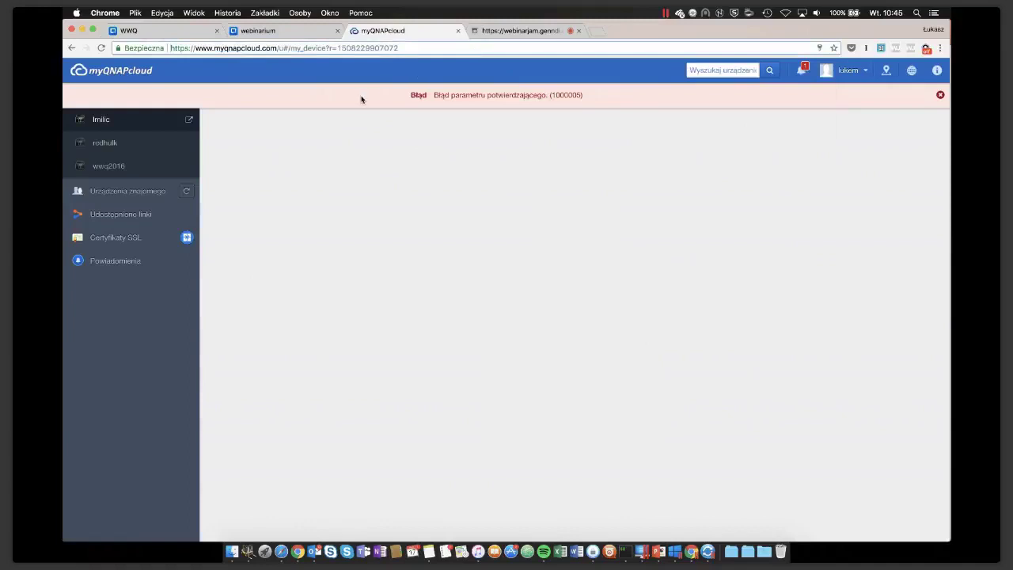
pyautogui.click(940, 94)
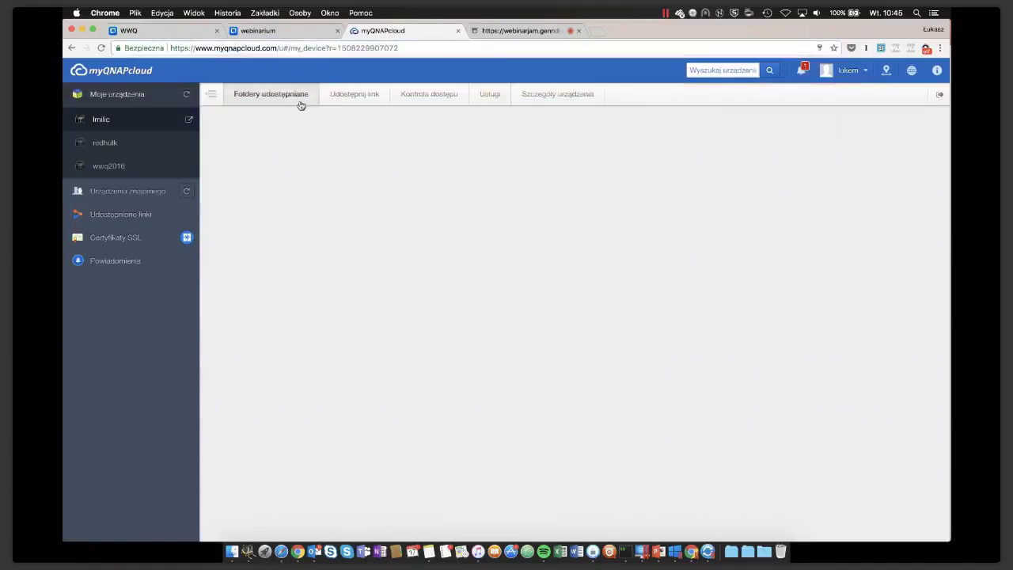
# Step: Browse the device's shared folders, services, details, access control and shared links tabs
pyautogui.click(355, 94)
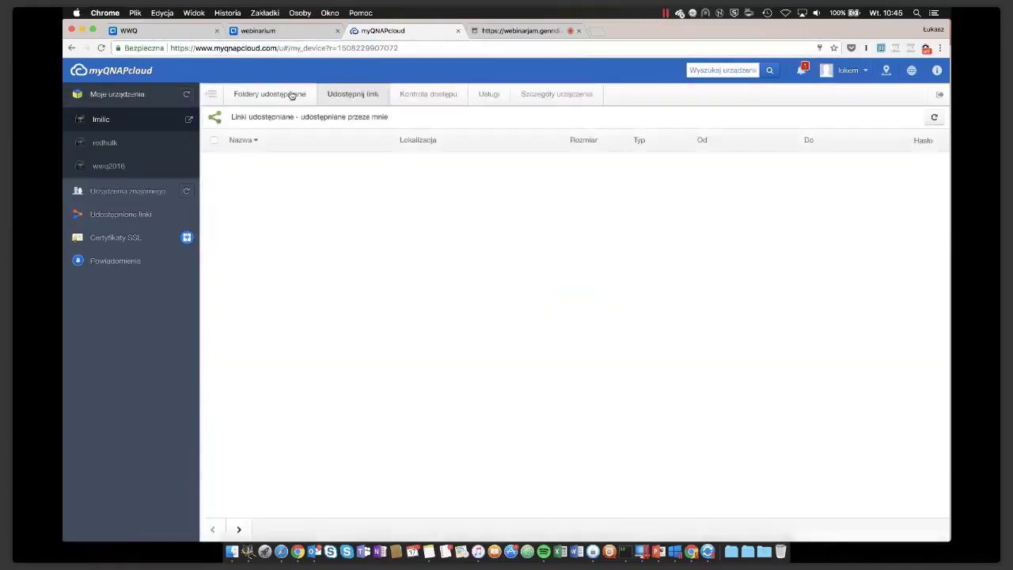
pyautogui.click(291, 95)
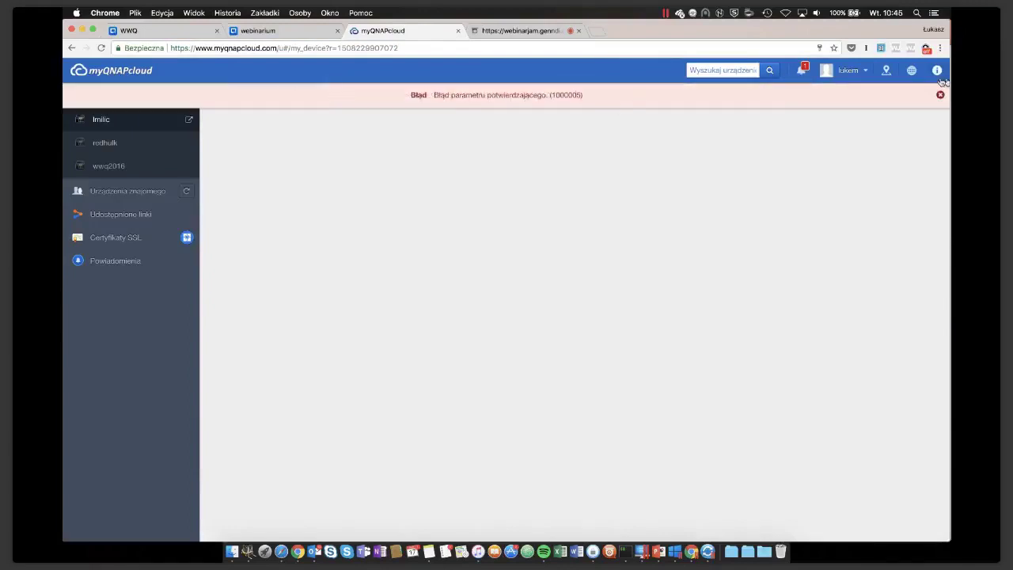
pyautogui.click(940, 95)
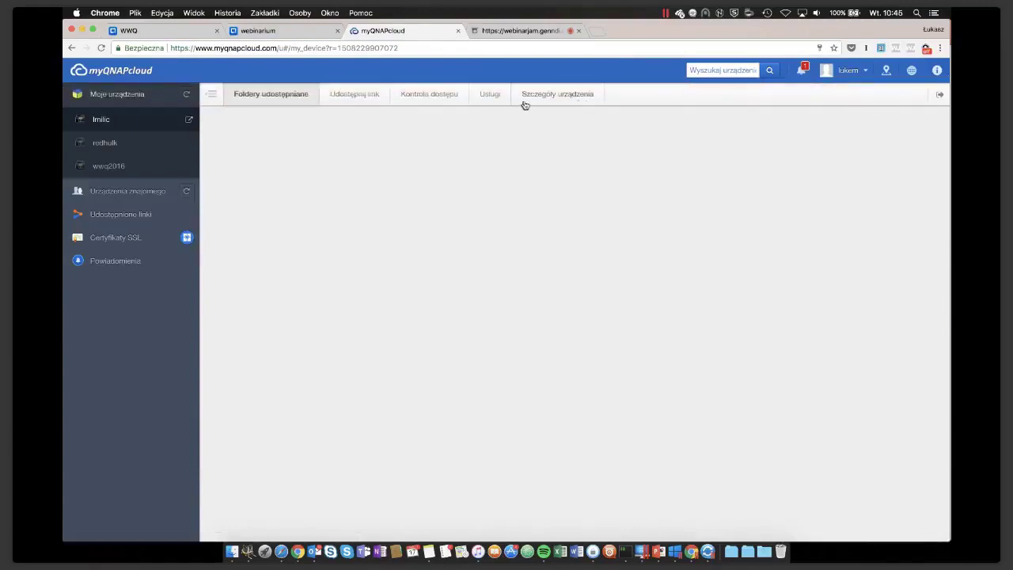
pyautogui.click(496, 99)
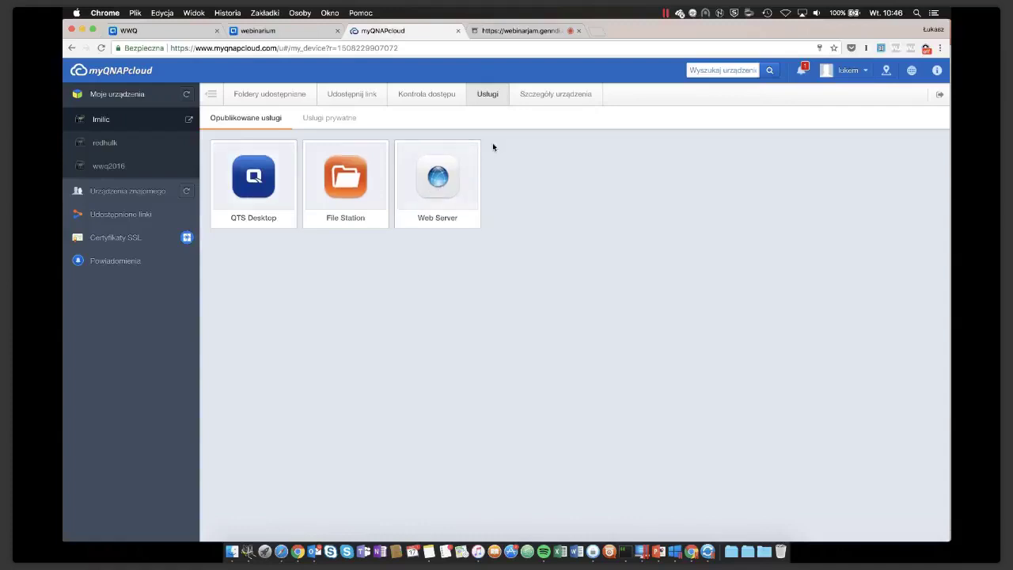
pyautogui.click(557, 96)
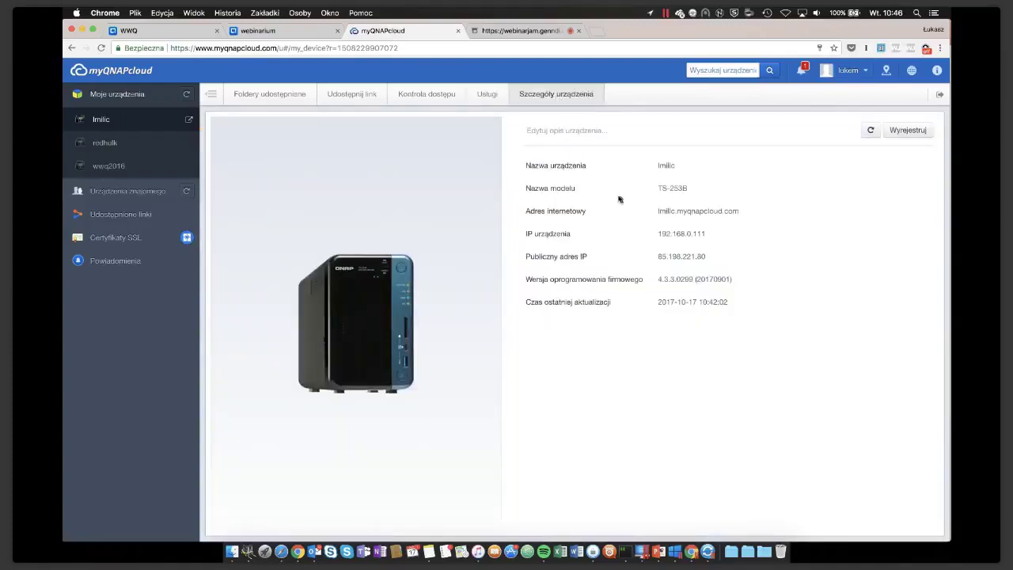
pyautogui.click(440, 95)
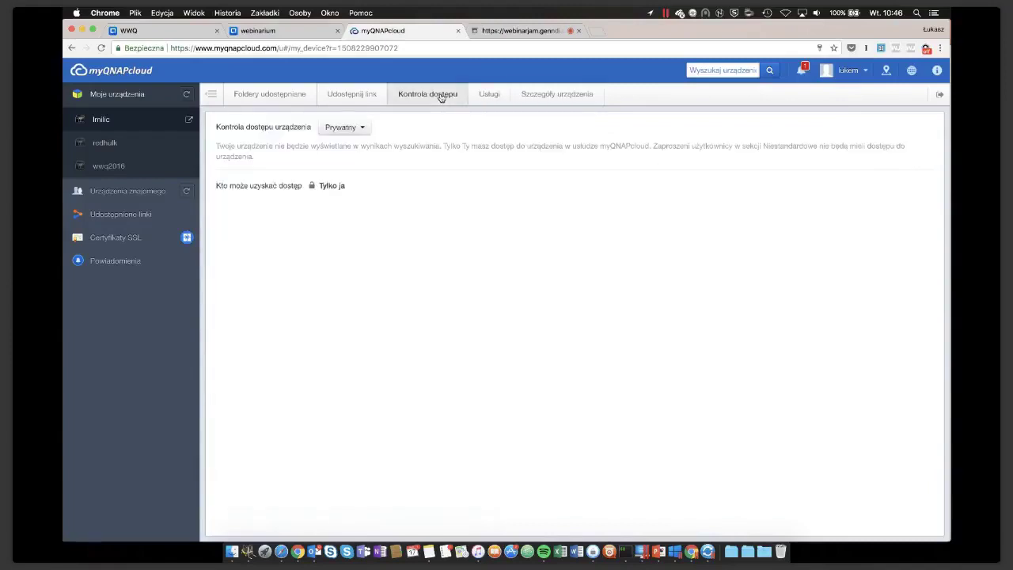
pyautogui.click(364, 95)
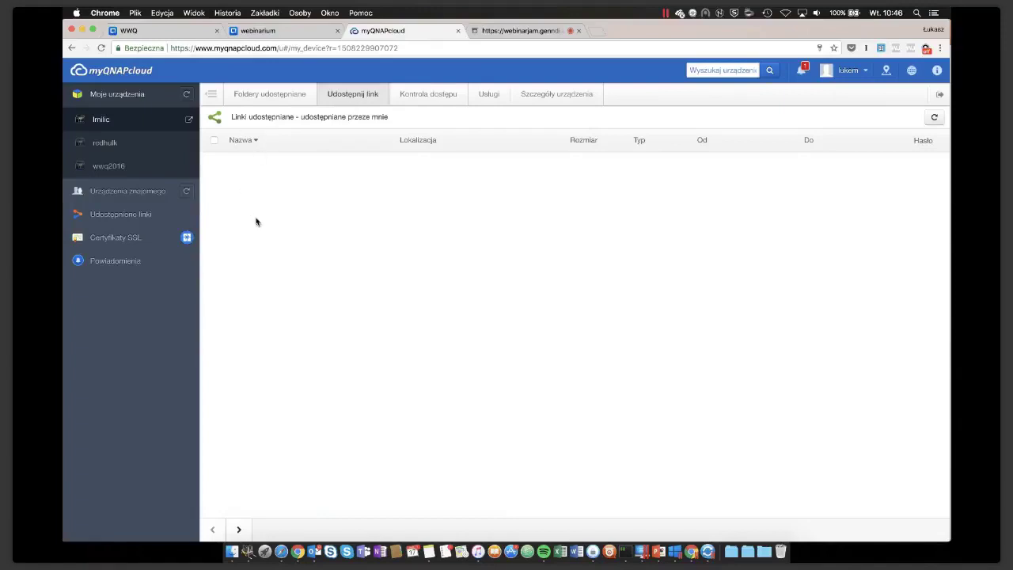
# Step: Browse friends' devices, shared links, SSL certificates and notifications, then open wwq2016
pyautogui.click(141, 196)
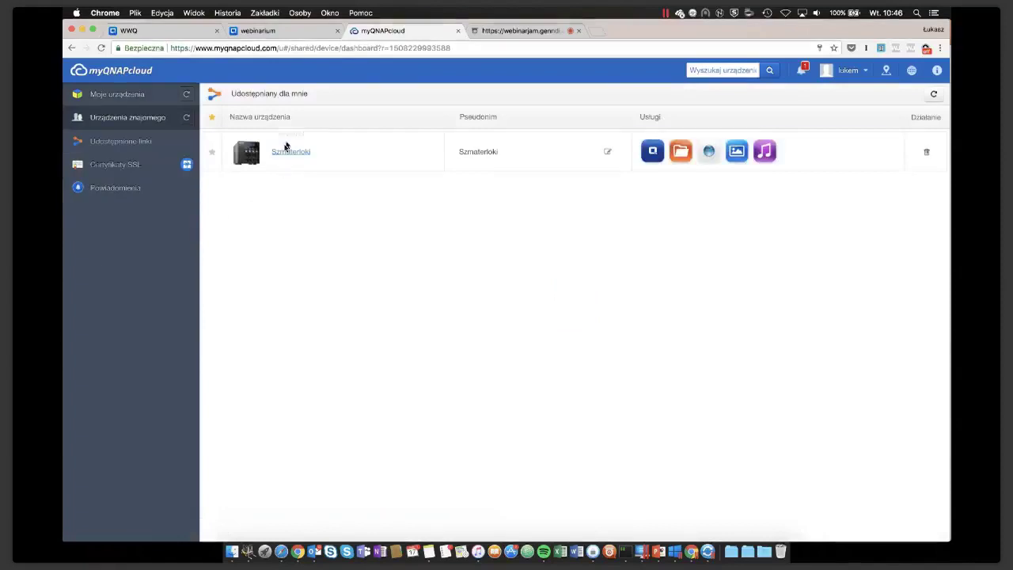
pyautogui.click(142, 144)
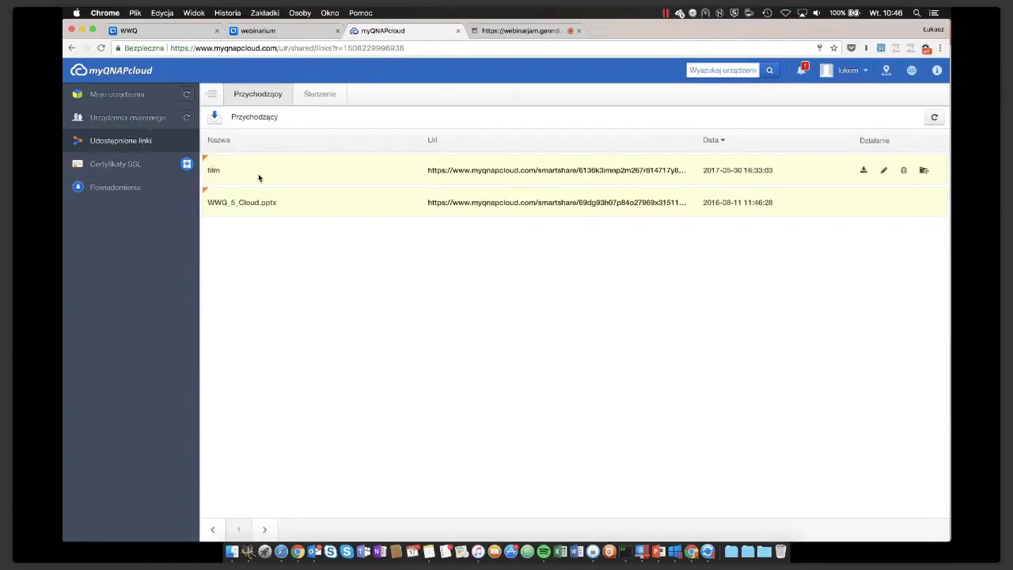
pyautogui.click(129, 174)
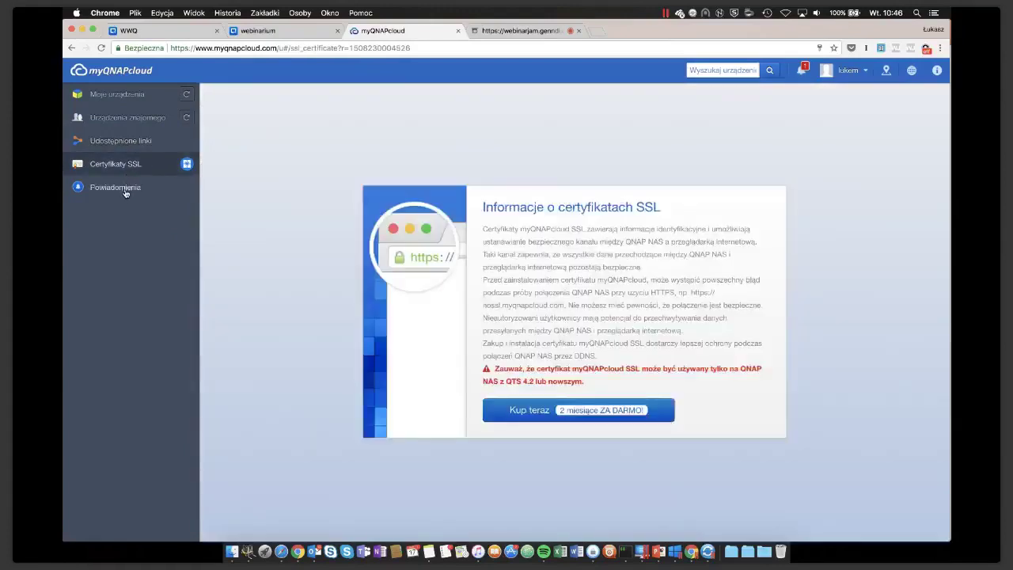
pyautogui.click(123, 190)
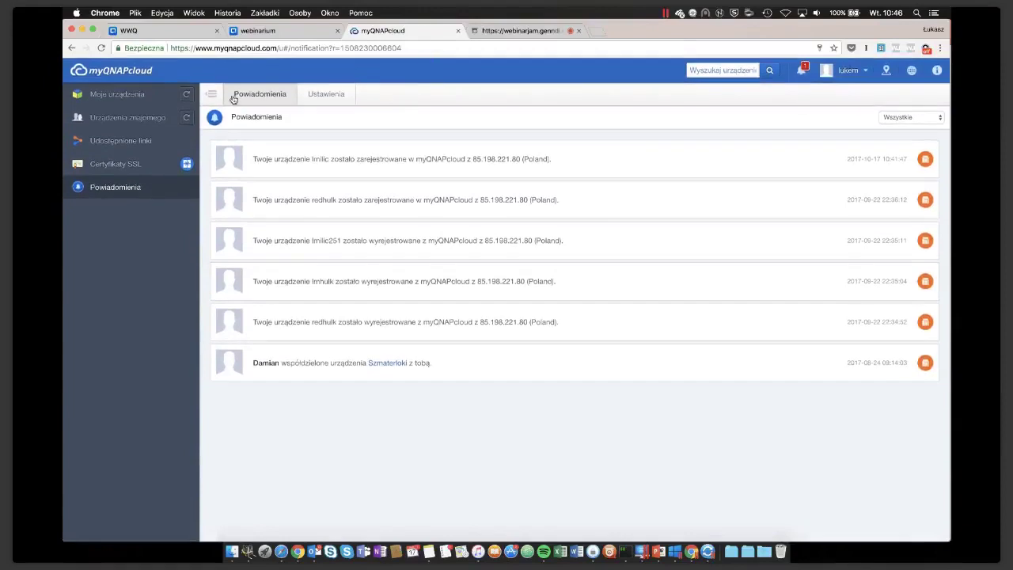
pyautogui.click(129, 96)
pyautogui.click(105, 165)
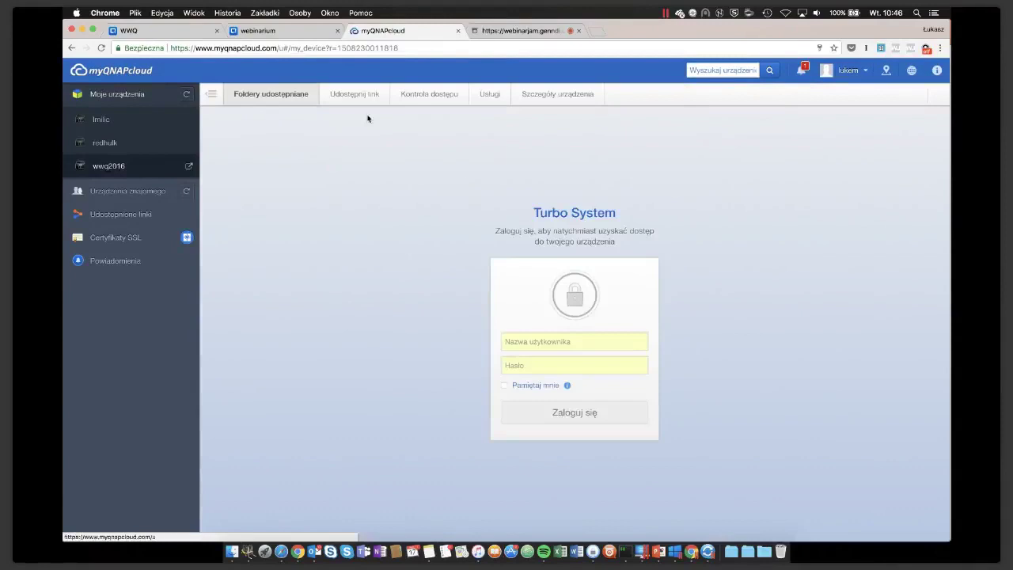
# Step: Sign in to the wwq2016 device with its username and password
pyautogui.click(534, 343)
pyautogui.write('adin')
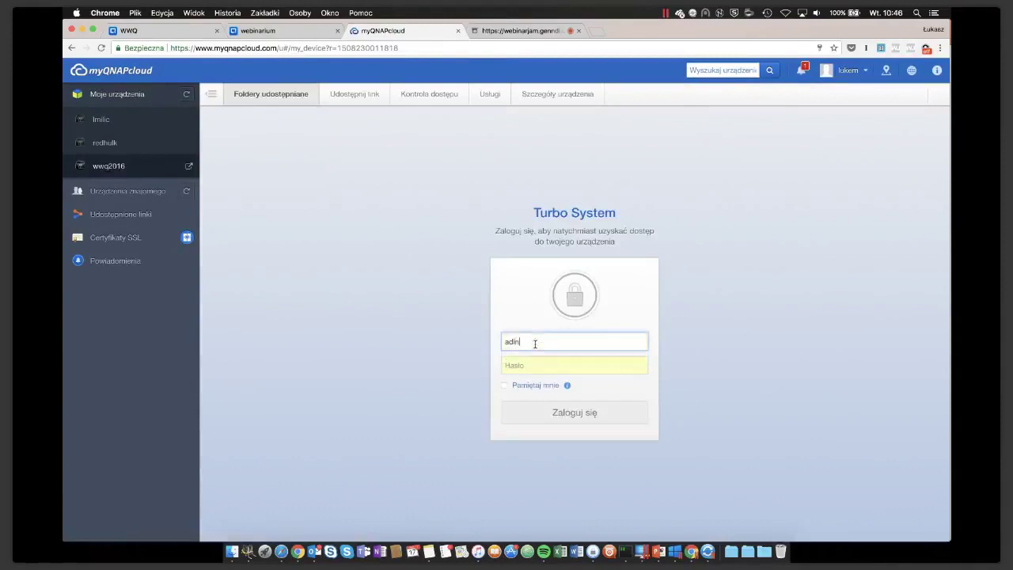
pyautogui.write('in')
pyautogui.press('Tab')
pyautogui.write('a')
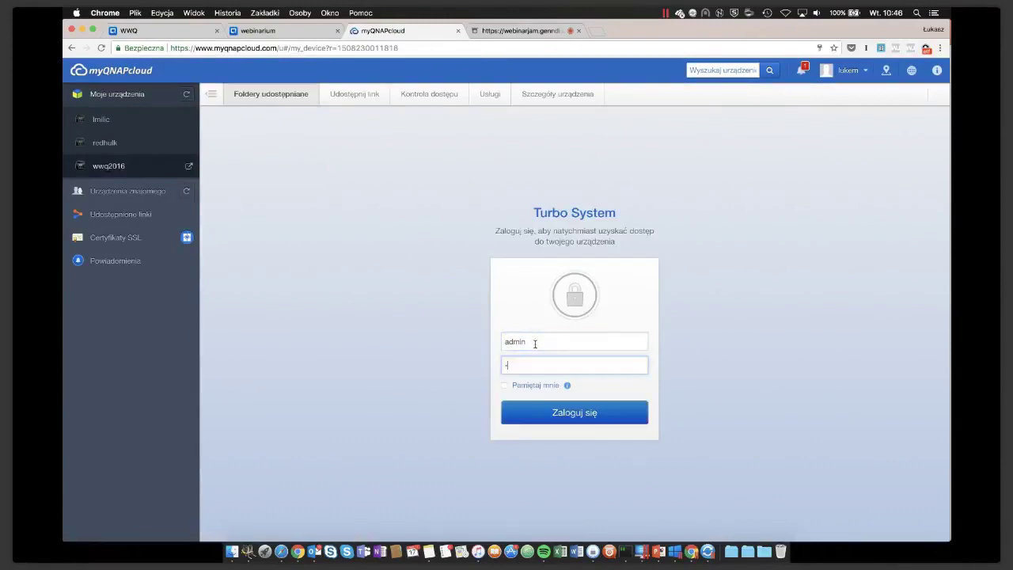
pyautogui.write('•••')
pyautogui.press('Return')
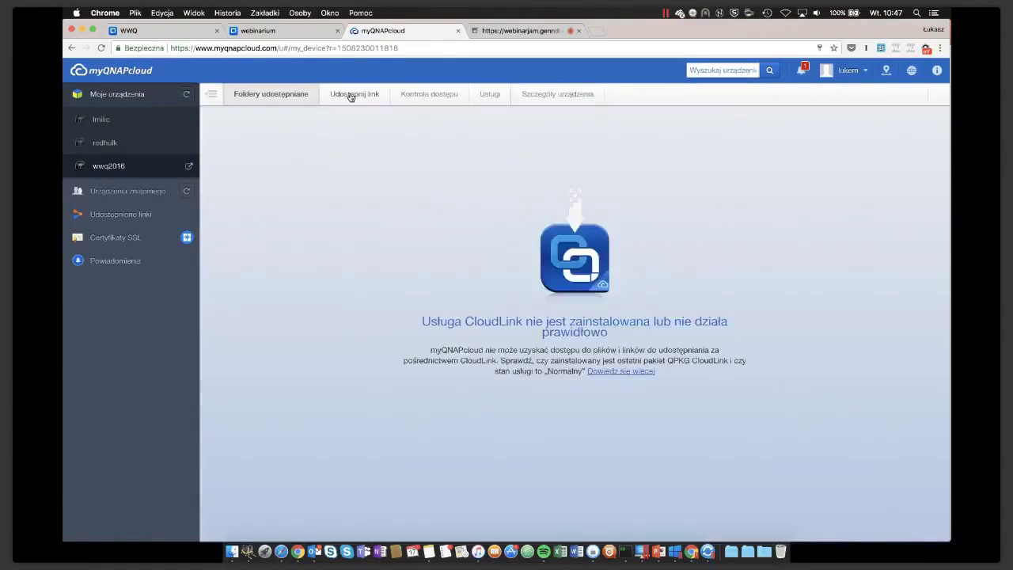
# Step: View wwq2016's device details (TS-453A, firmware 4.3.3.0299), decline saving the password
pyautogui.click(351, 95)
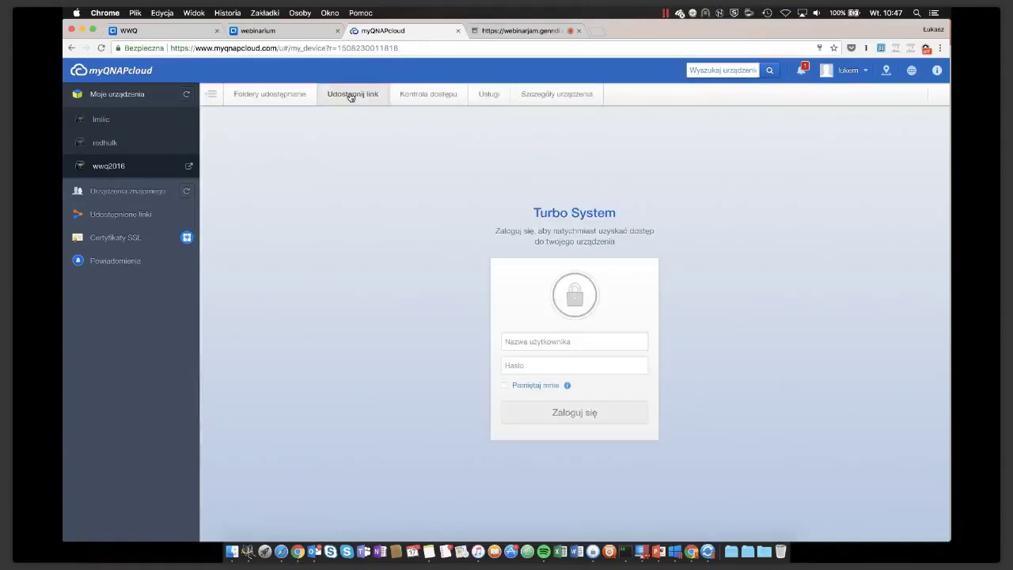
pyautogui.click(535, 95)
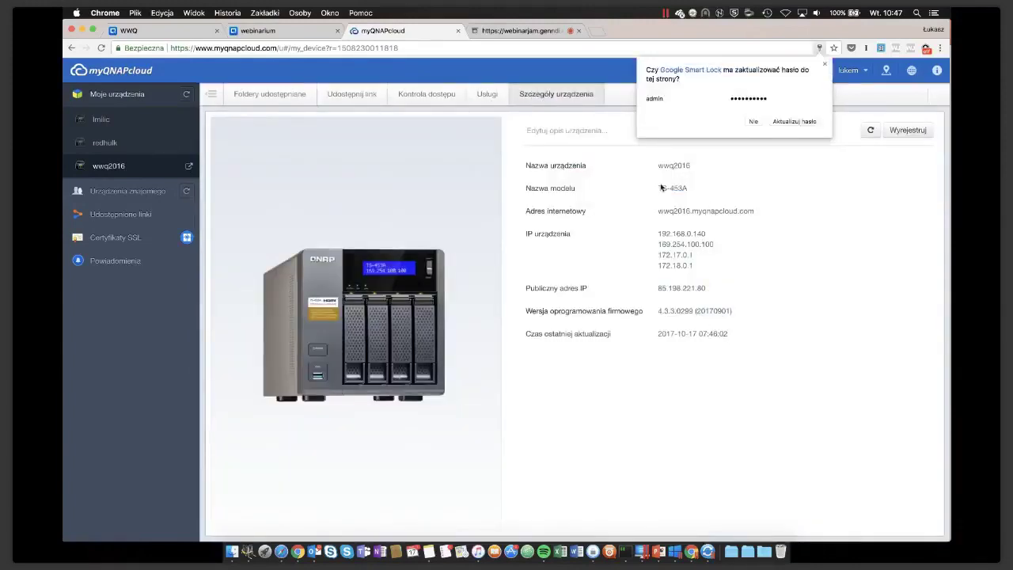
pyautogui.click(754, 122)
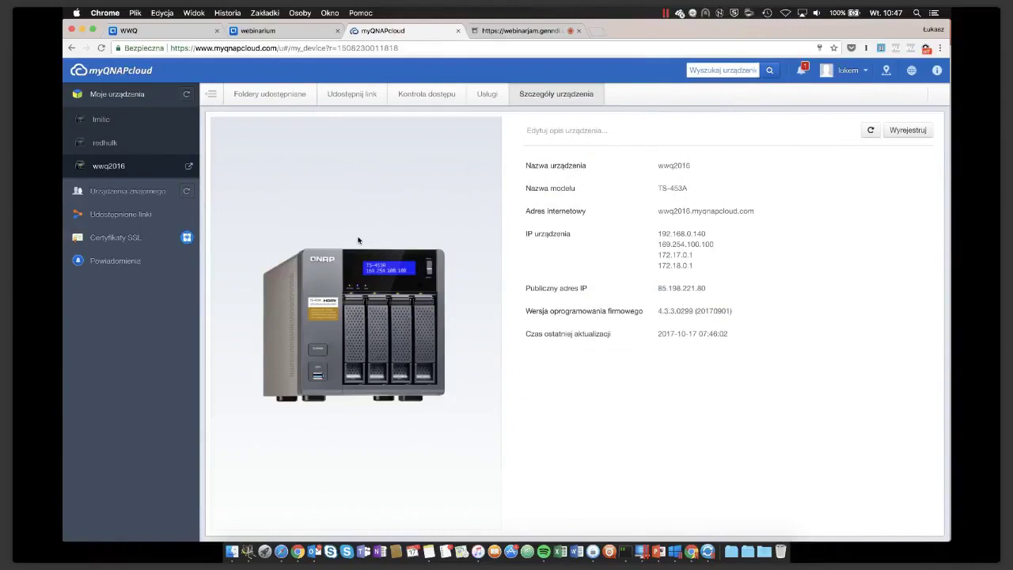
pyautogui.click(862, 71)
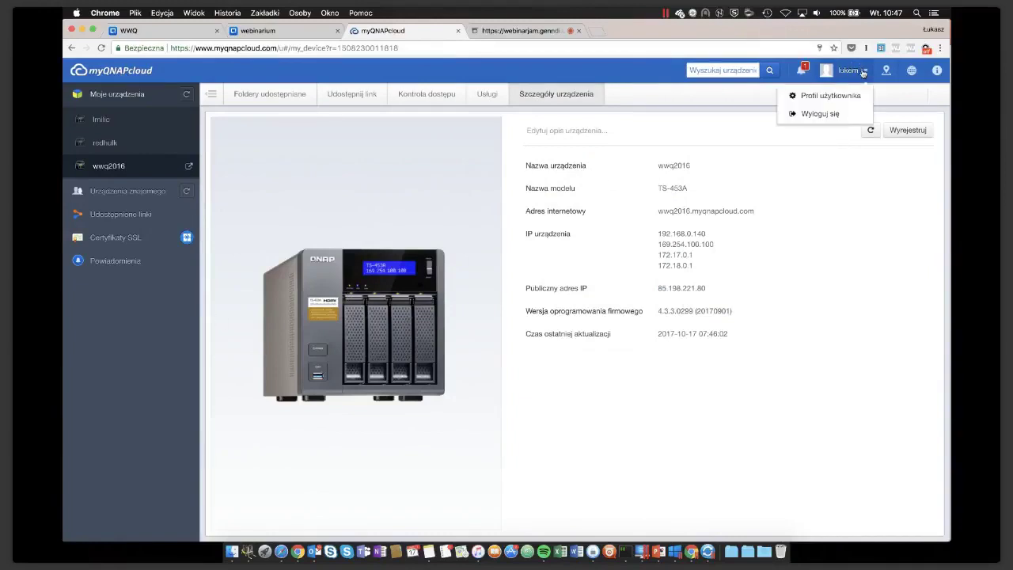
# Step: Check the user profile and authorized applications list, then return to the My Devices dashboard
pyautogui.click(851, 95)
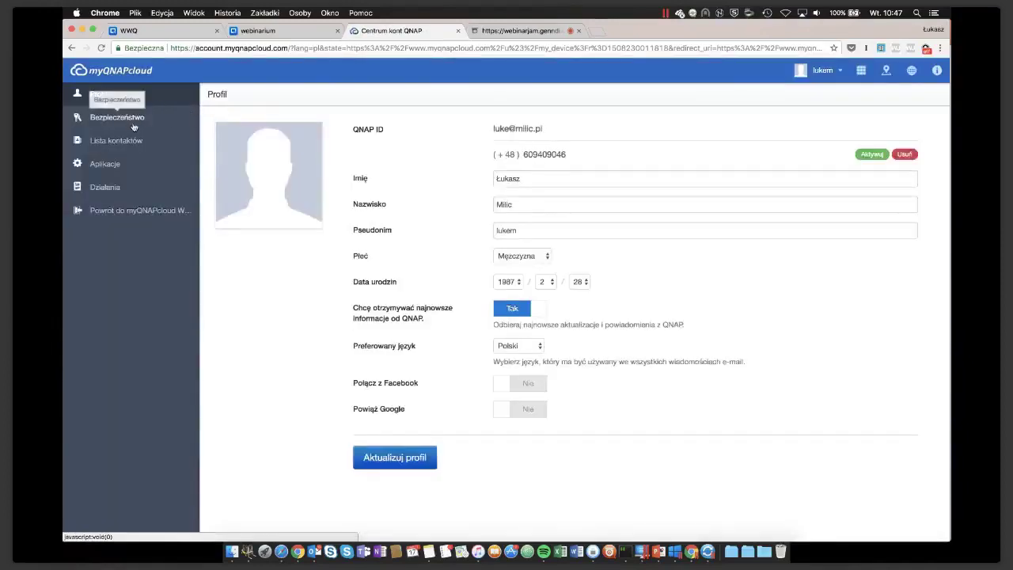
pyautogui.click(119, 165)
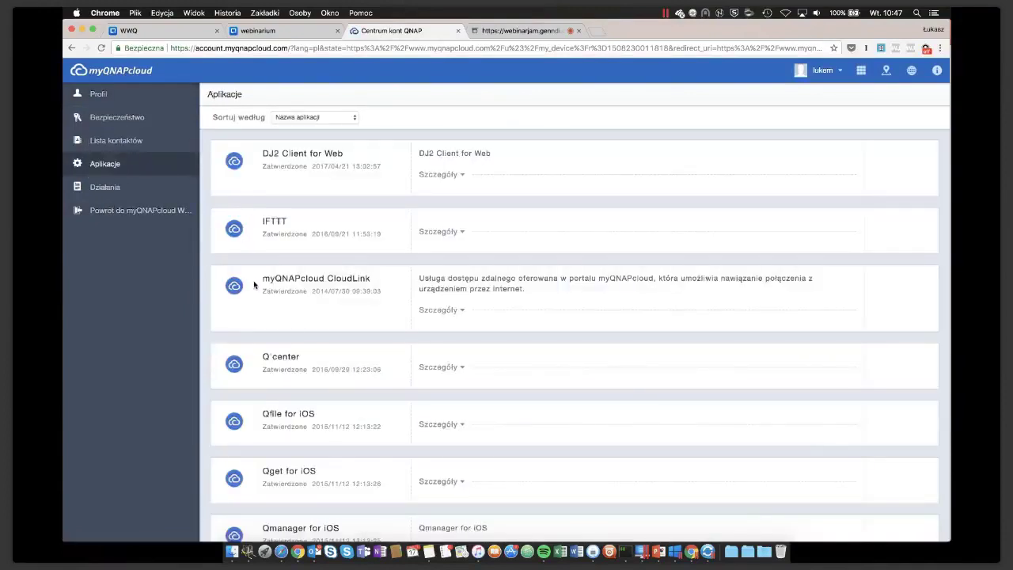
pyautogui.scroll(-3, 253, 282)
pyautogui.scroll(3, 253, 281)
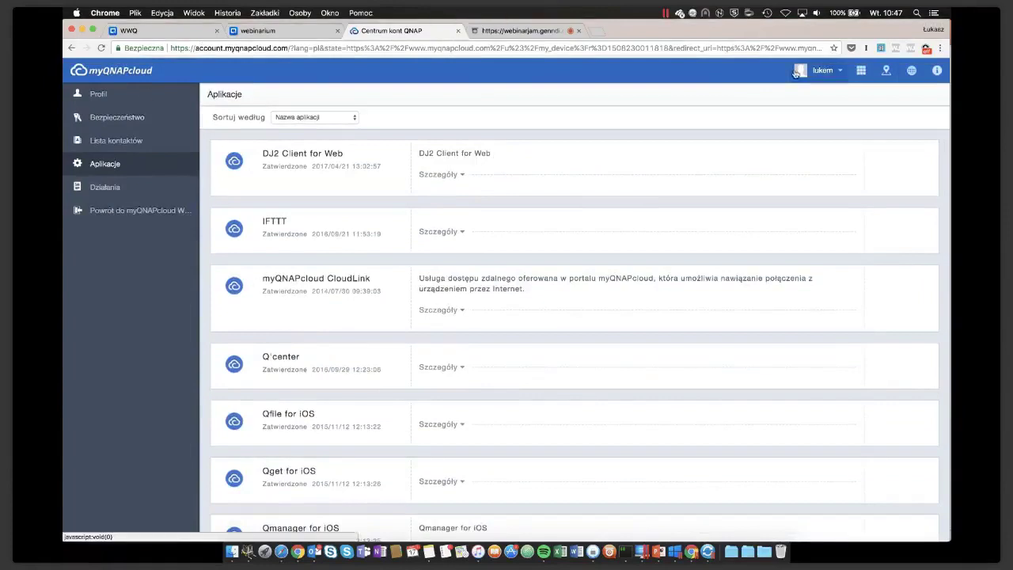
pyautogui.click(79, 70)
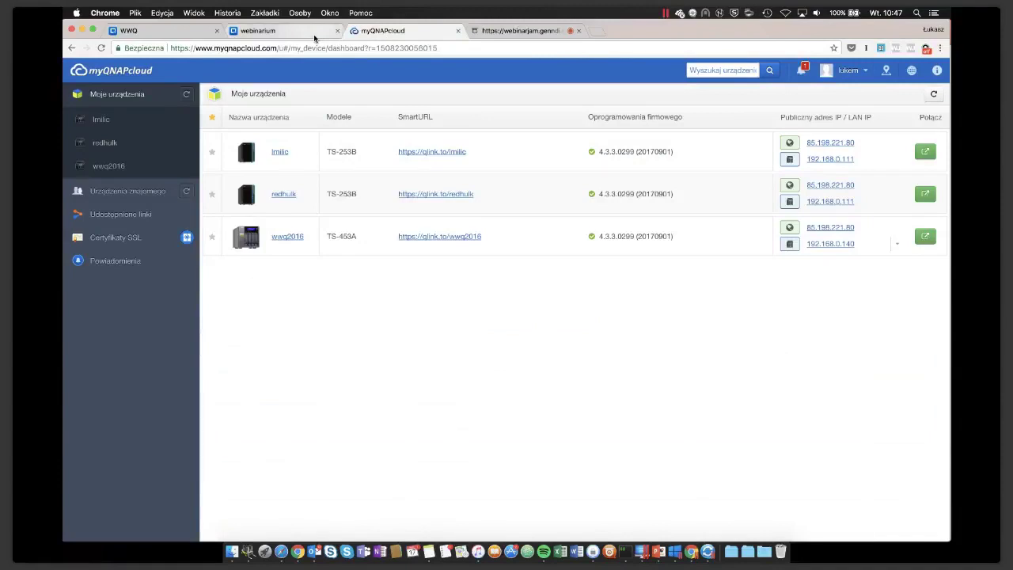
# Step: On the webinarium NAS, create a folder named 'test' inside home and open its Share options
pyautogui.click(284, 31)
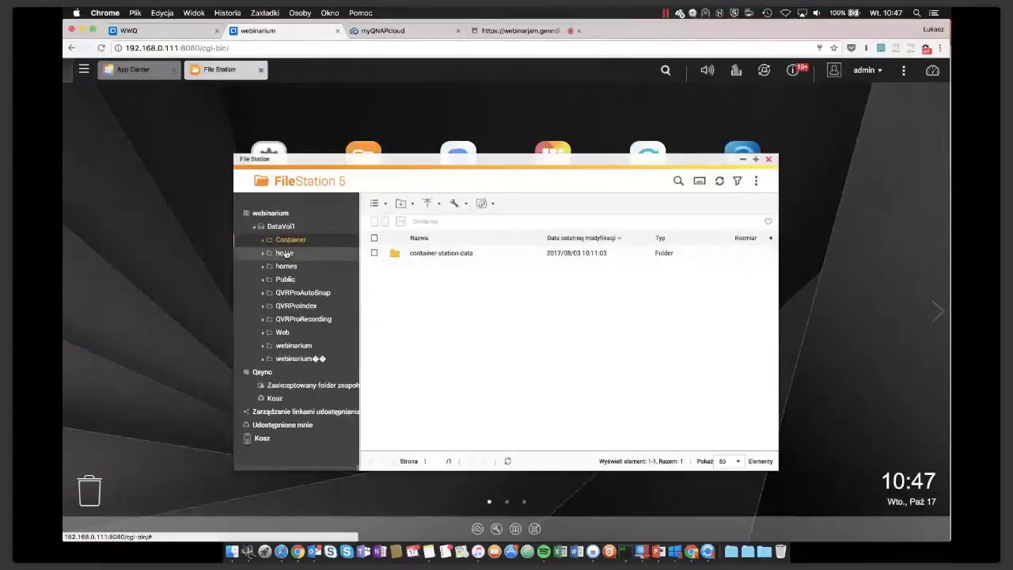
pyautogui.click(285, 253)
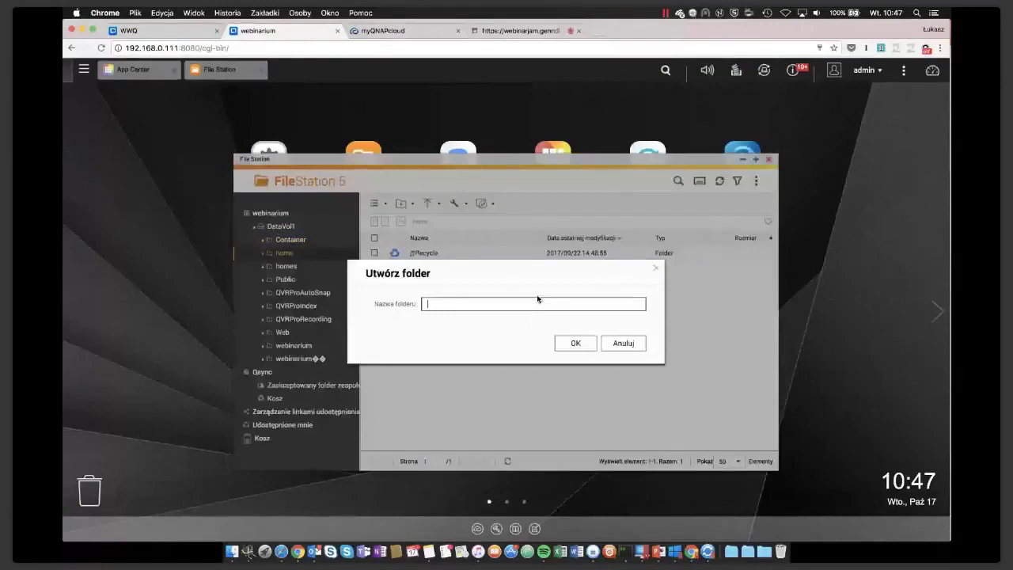
pyautogui.write('test')
pyautogui.press('Return')
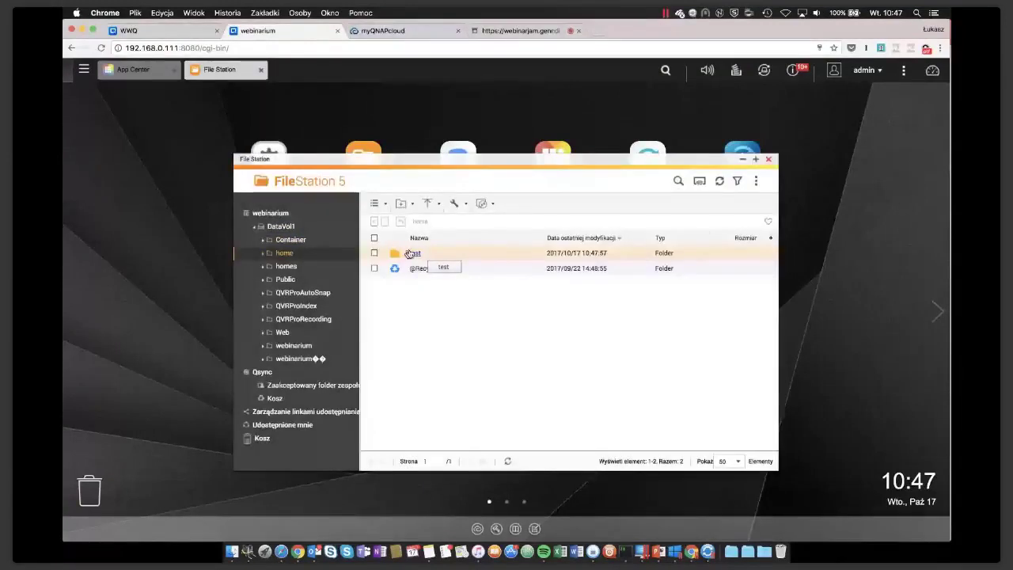
pyautogui.click(408, 253)
pyautogui.click(503, 204)
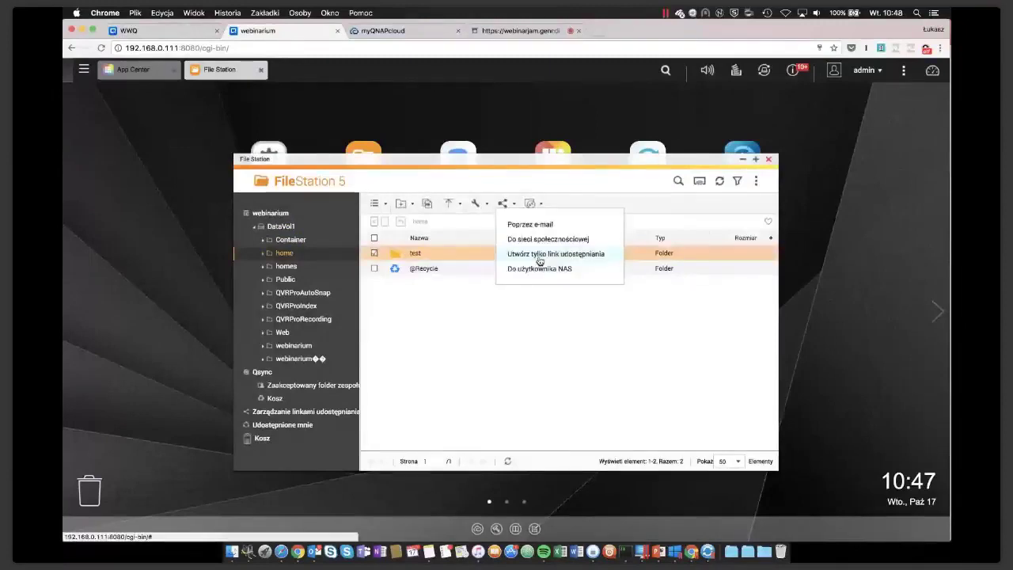
pyautogui.click(539, 254)
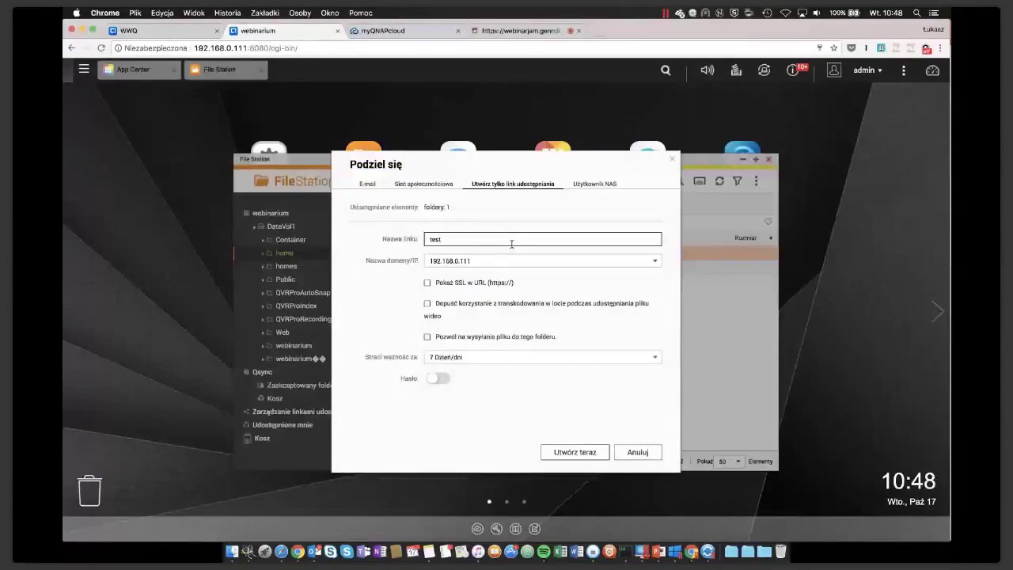
pyautogui.click(476, 261)
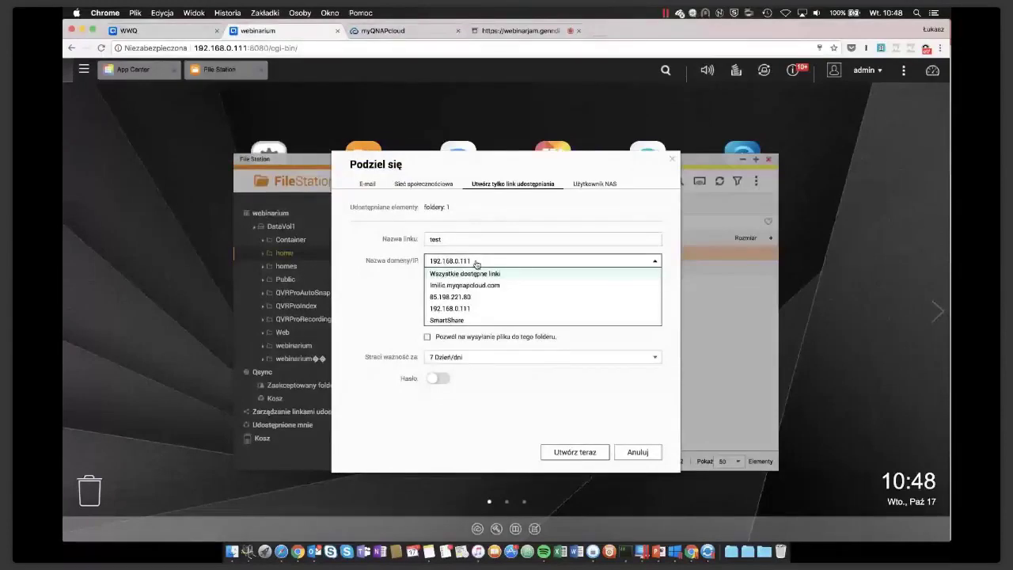
pyautogui.click(473, 286)
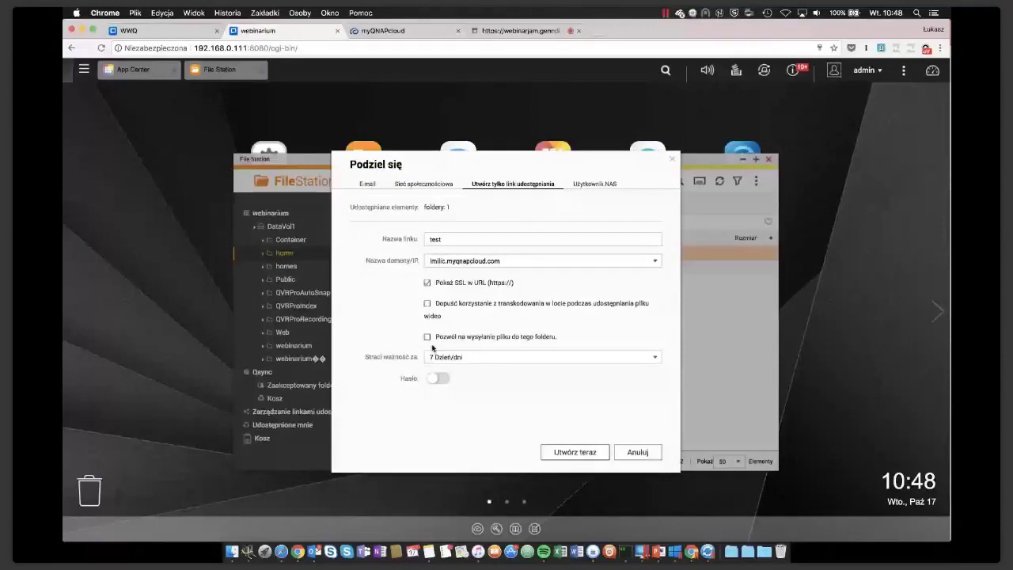
pyautogui.click(475, 357)
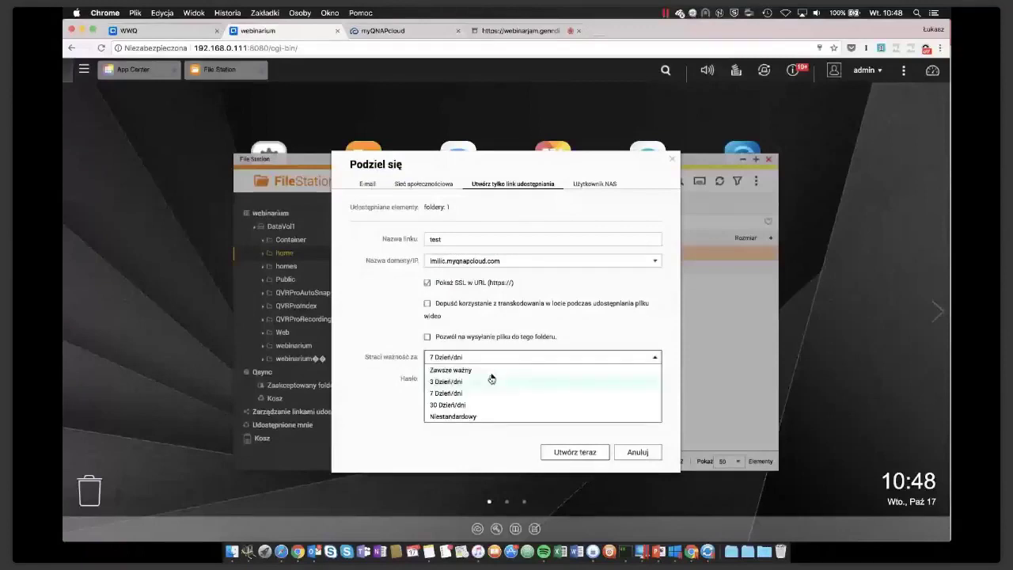
pyautogui.click(436, 380)
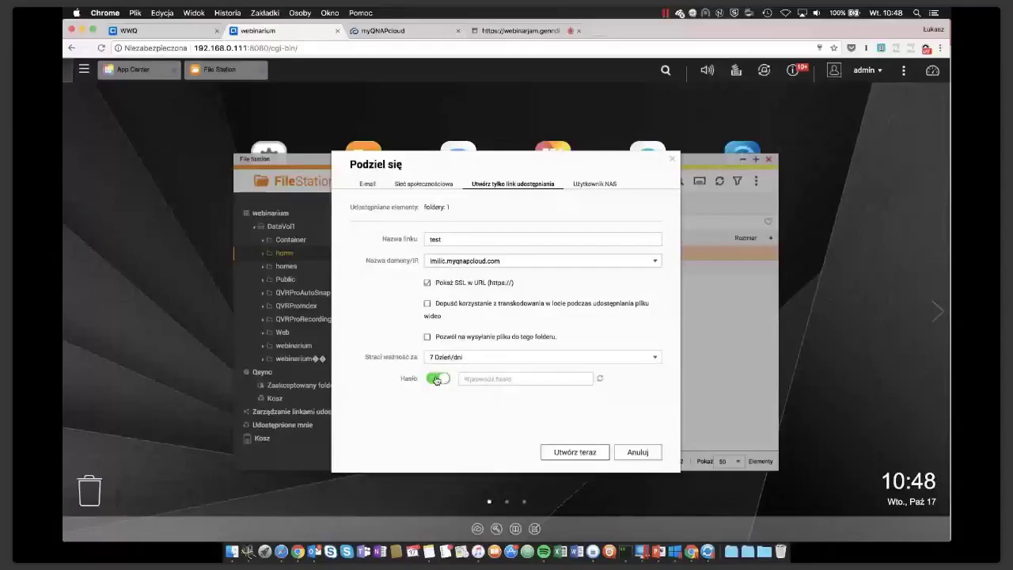
pyautogui.click(436, 379)
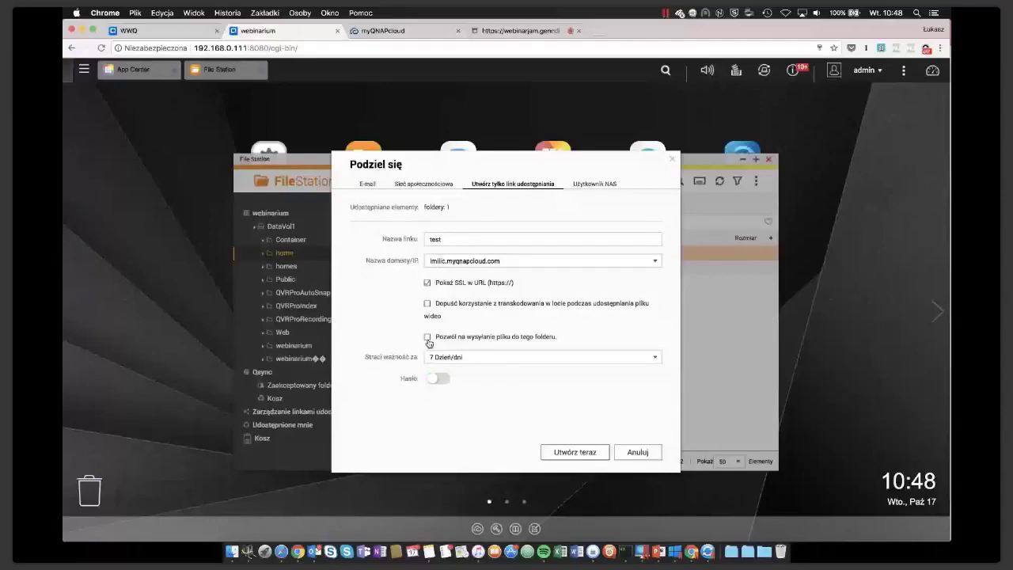
pyautogui.click(428, 339)
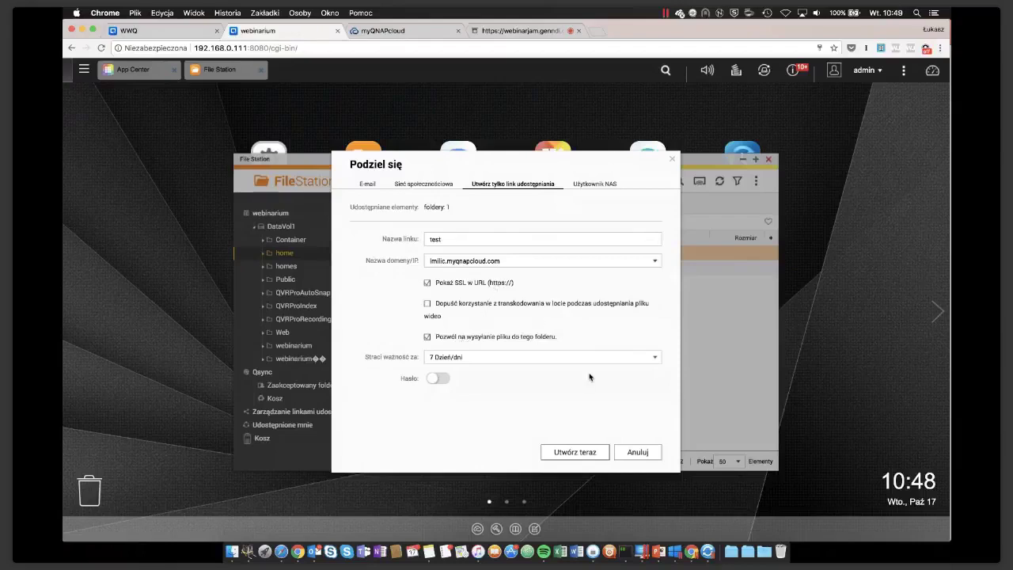
pyautogui.click(638, 453)
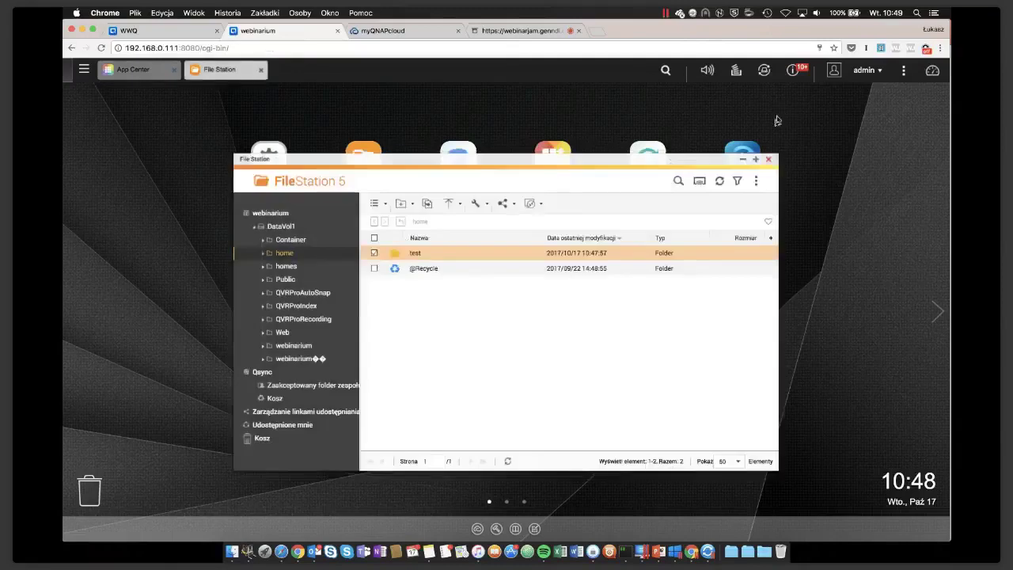
# Step: Close File Station and show the PowerPoint slide 'Qsync – Jeszcze więcej chmury'
pyautogui.click(769, 160)
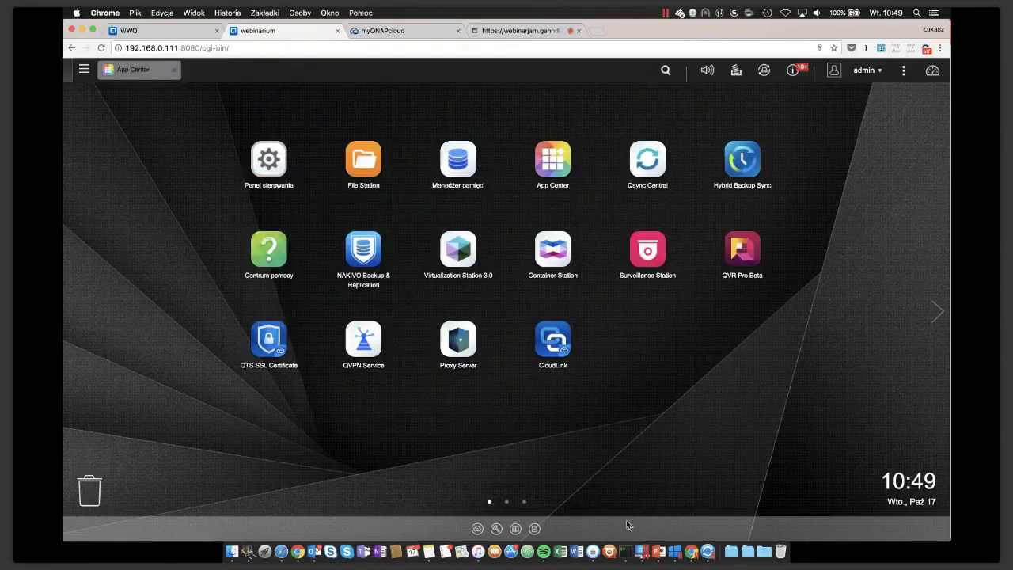
pyautogui.click(657, 552)
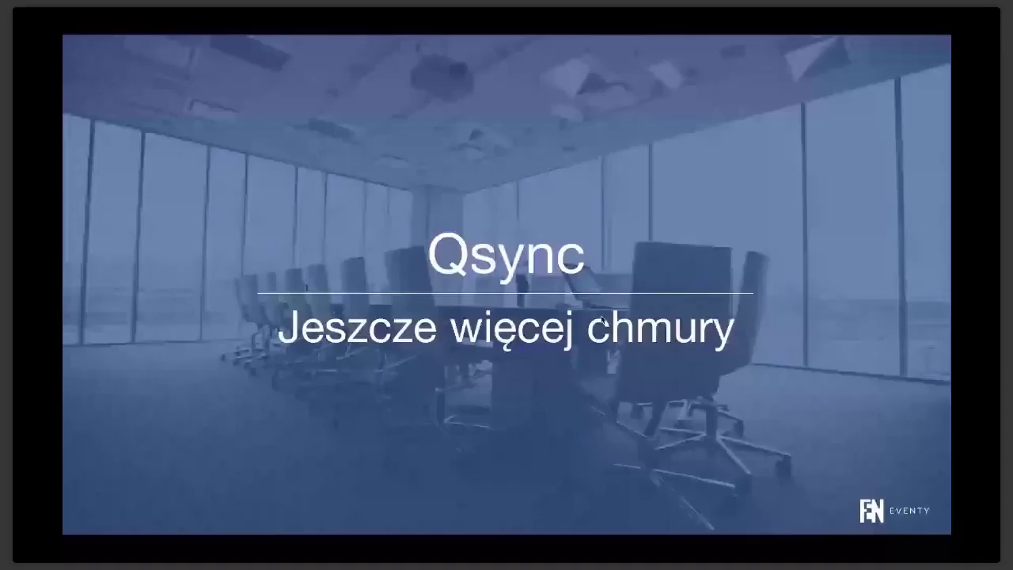
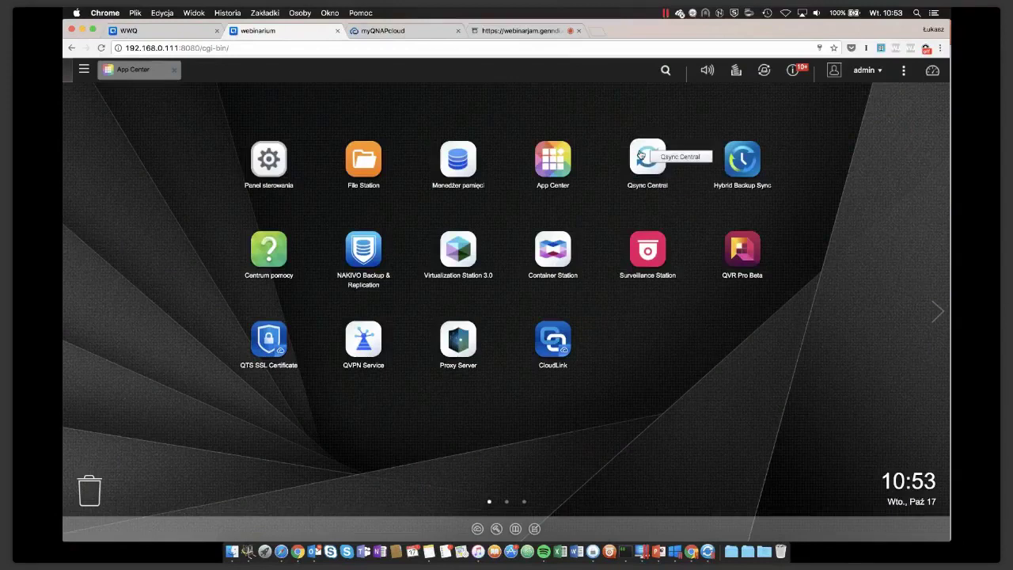
# Step: Launch Qsync Central and show its Ustawienia zarządzania (management settings) page
pyautogui.click(646, 163)
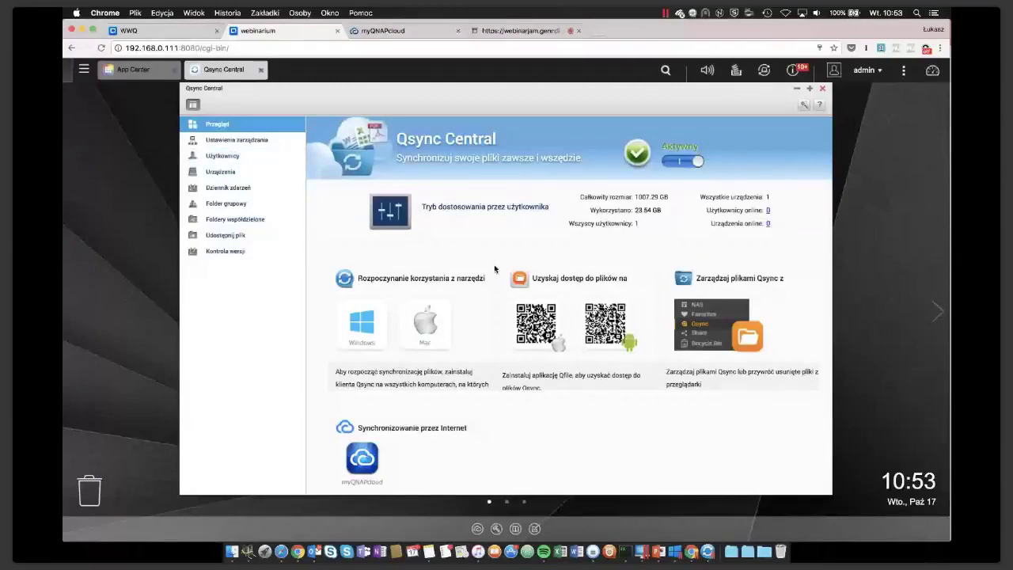
pyautogui.click(253, 139)
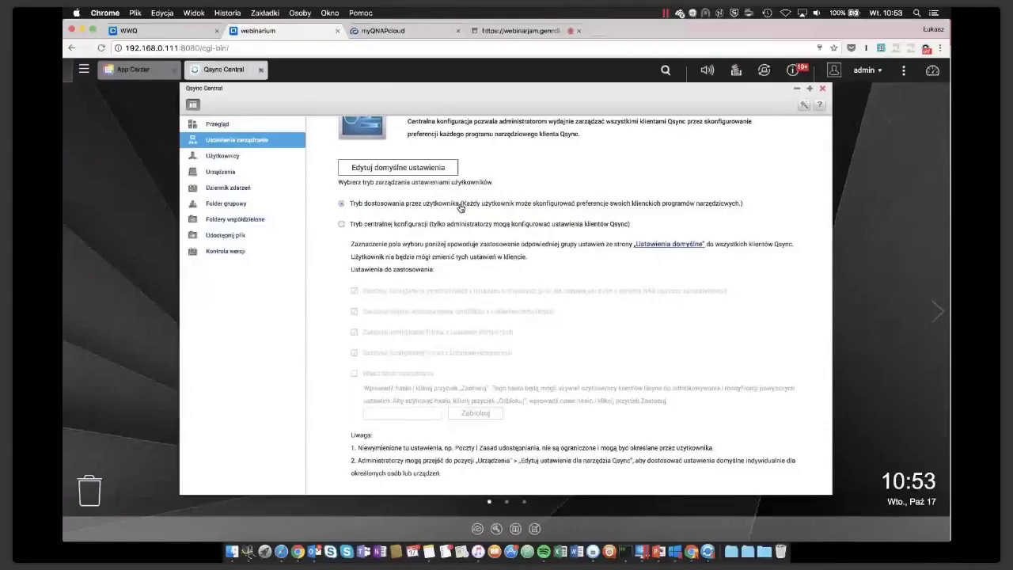
# Step: In the default client settings, stop sync from deleting NAS files and keep per-file user conflict decisions
pyautogui.click(397, 167)
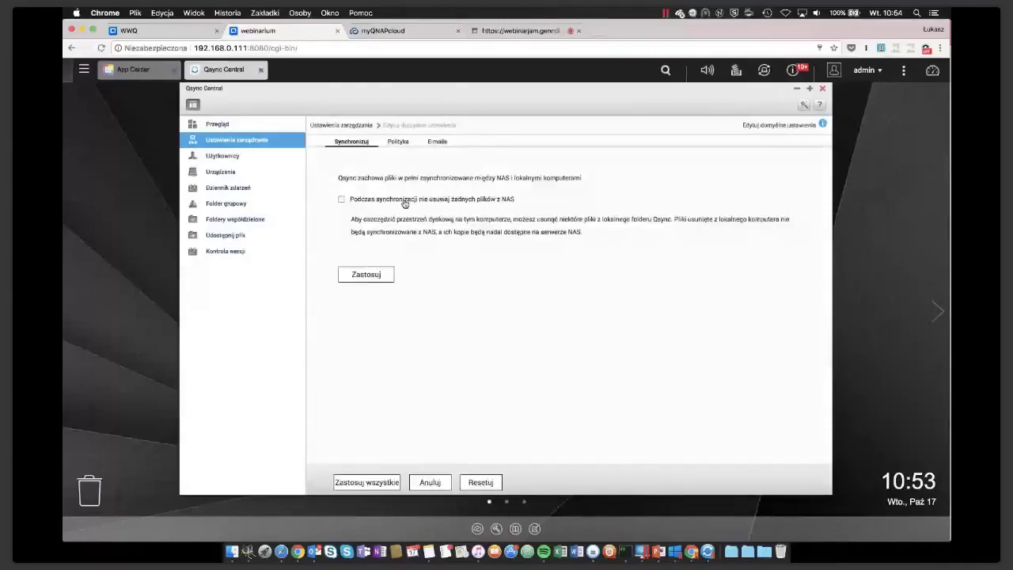
pyautogui.click(341, 200)
pyautogui.click(397, 141)
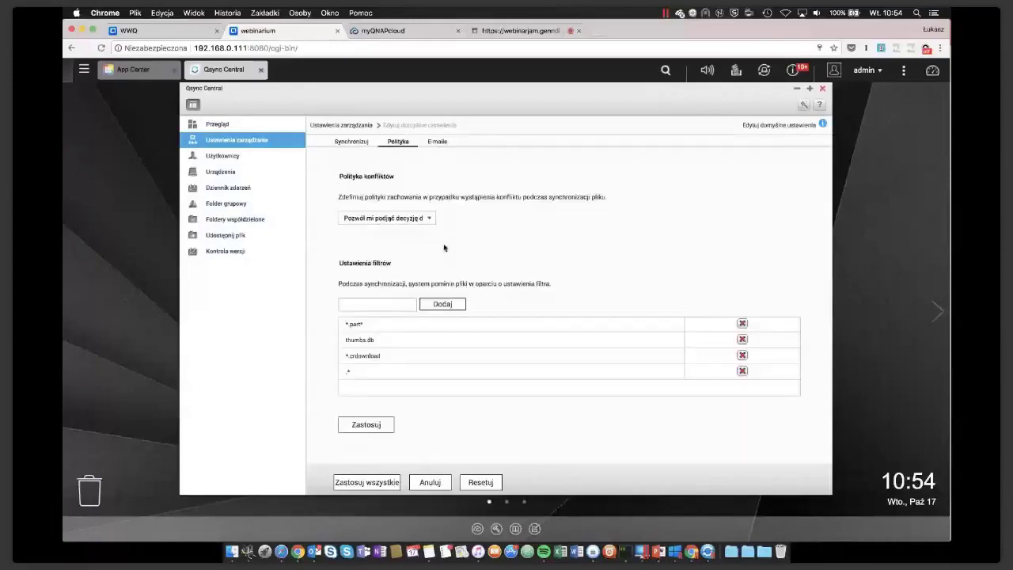
pyautogui.click(428, 219)
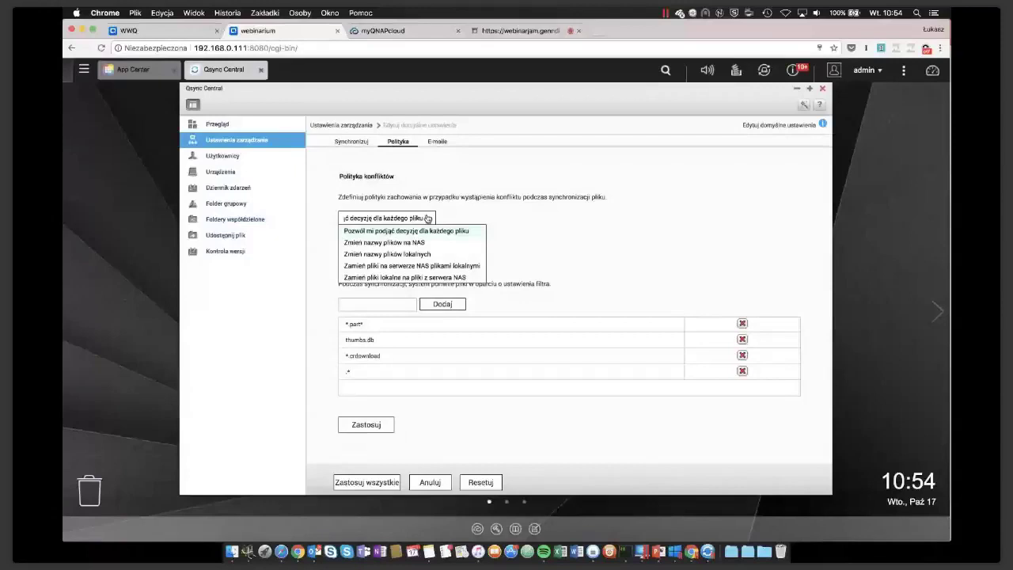
pyautogui.click(575, 229)
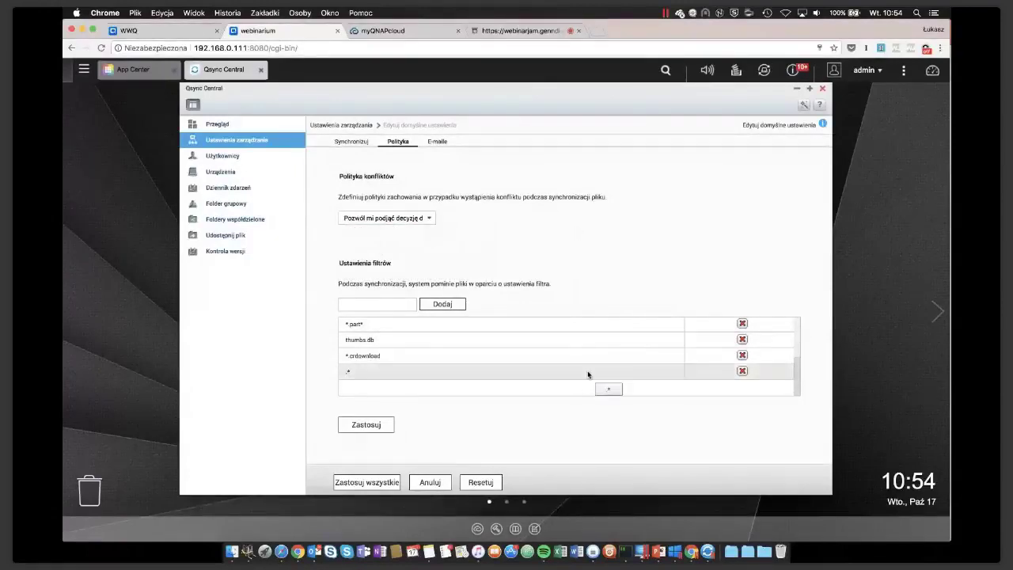
# Step: Apply and confirm the policy settings, then view the E-maile section
pyautogui.scroll(4, 587, 370)
pyautogui.scroll(-4, 587, 369)
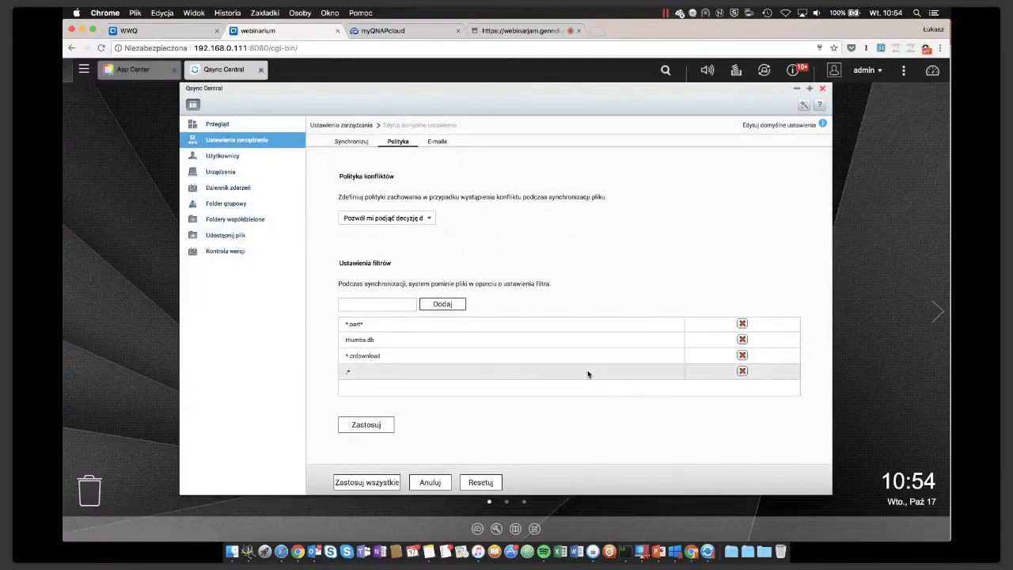
pyautogui.scroll(4, 573, 327)
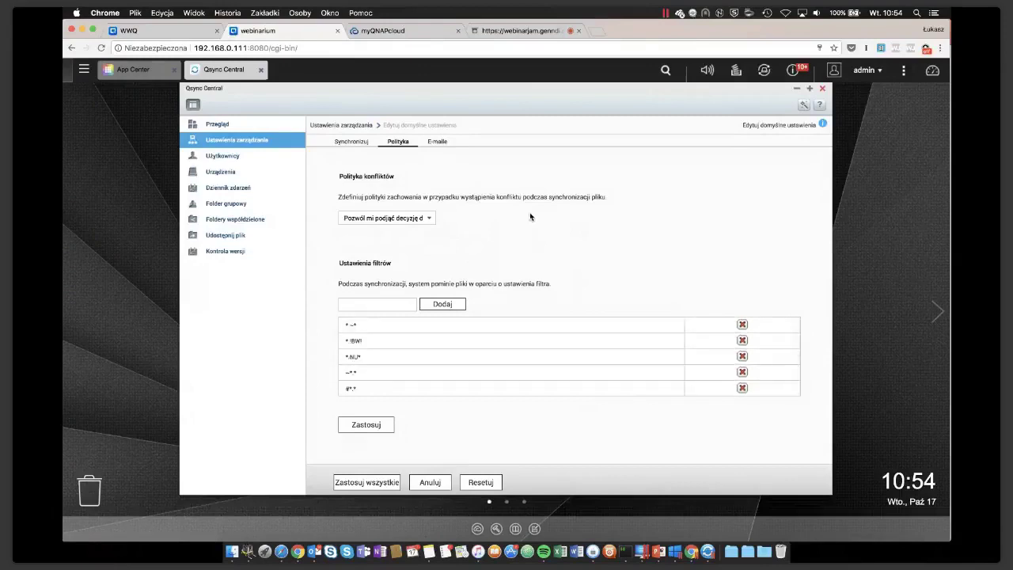
pyautogui.click(378, 425)
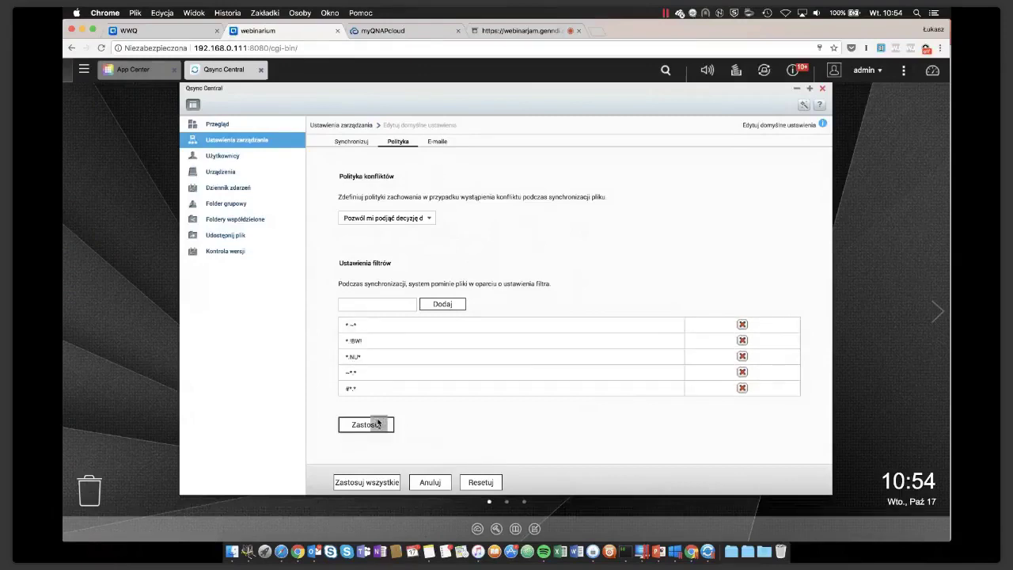
pyautogui.click(535, 359)
pyautogui.click(435, 141)
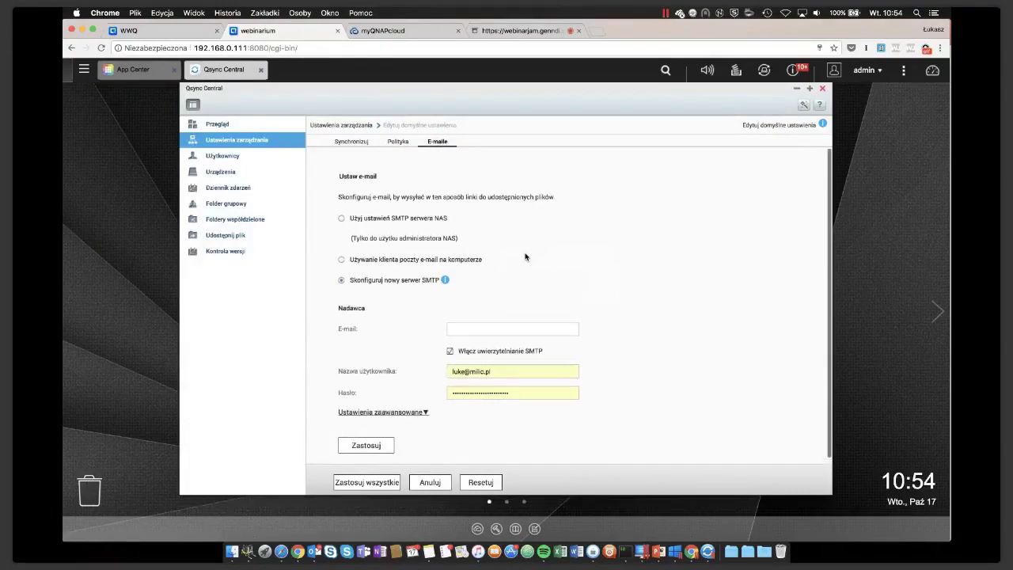
# Step: Review admin's shared-folder permissions, then list devices showing Qsync-File Station at 192.168.0.158
pyautogui.click(238, 162)
pyautogui.click(538, 336)
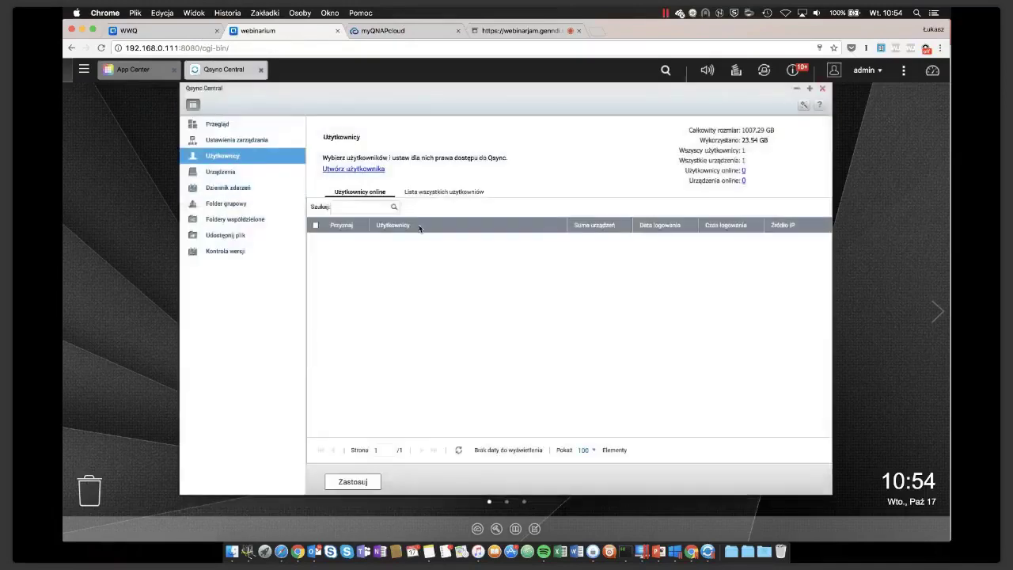
pyautogui.click(442, 191)
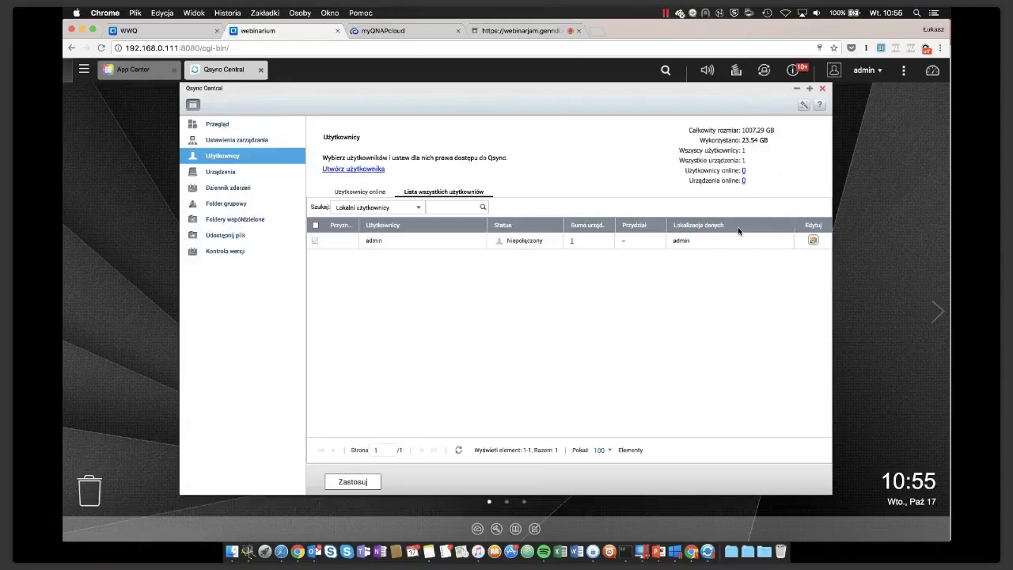
pyautogui.click(811, 240)
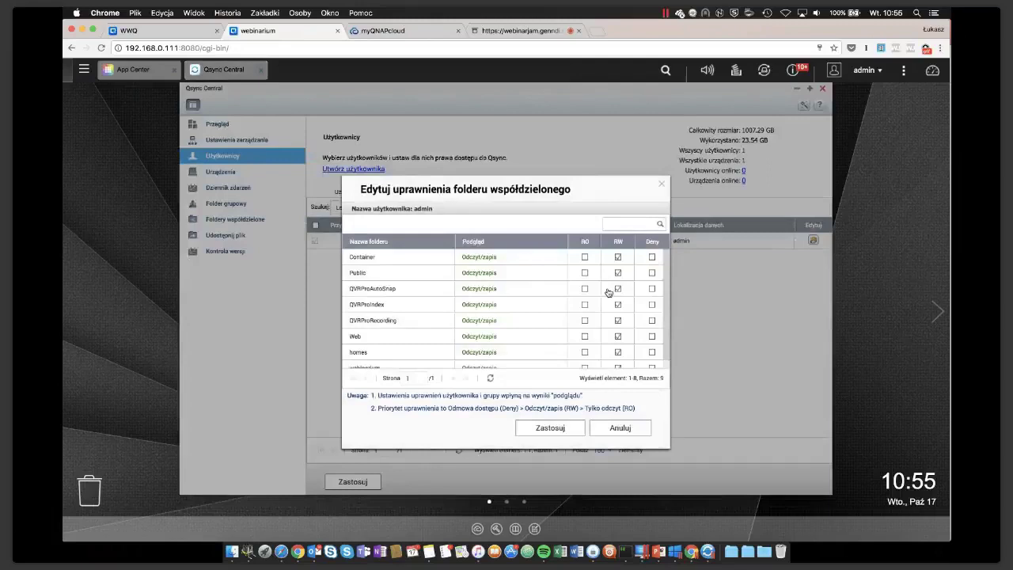
pyautogui.scroll(-1, 628, 356)
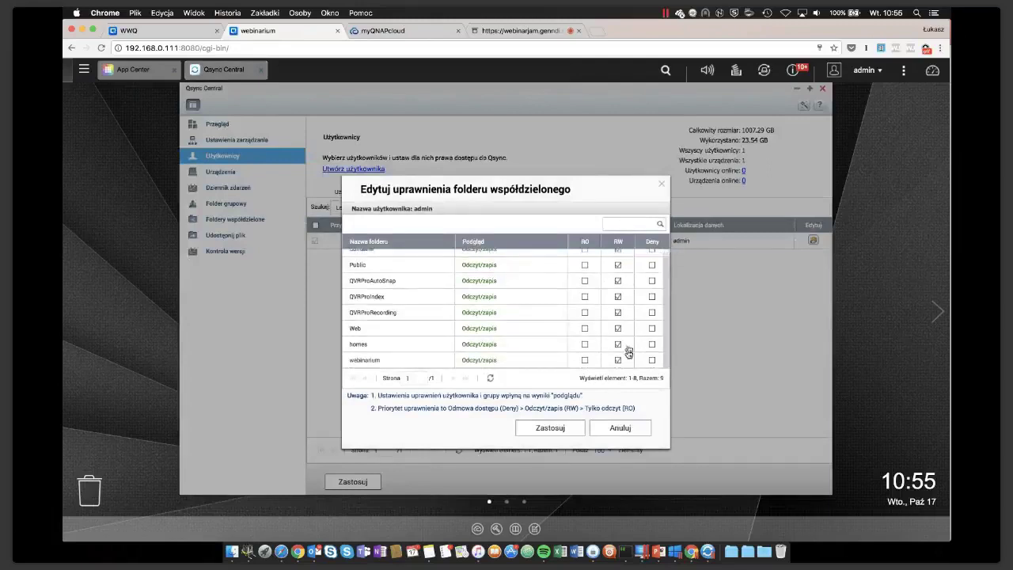
pyautogui.click(662, 185)
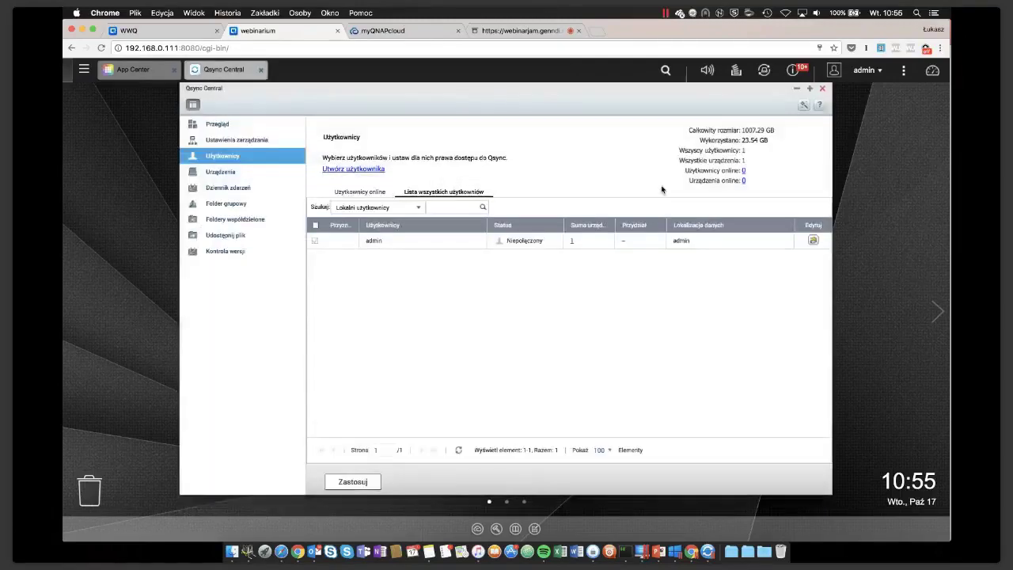
pyautogui.click(267, 176)
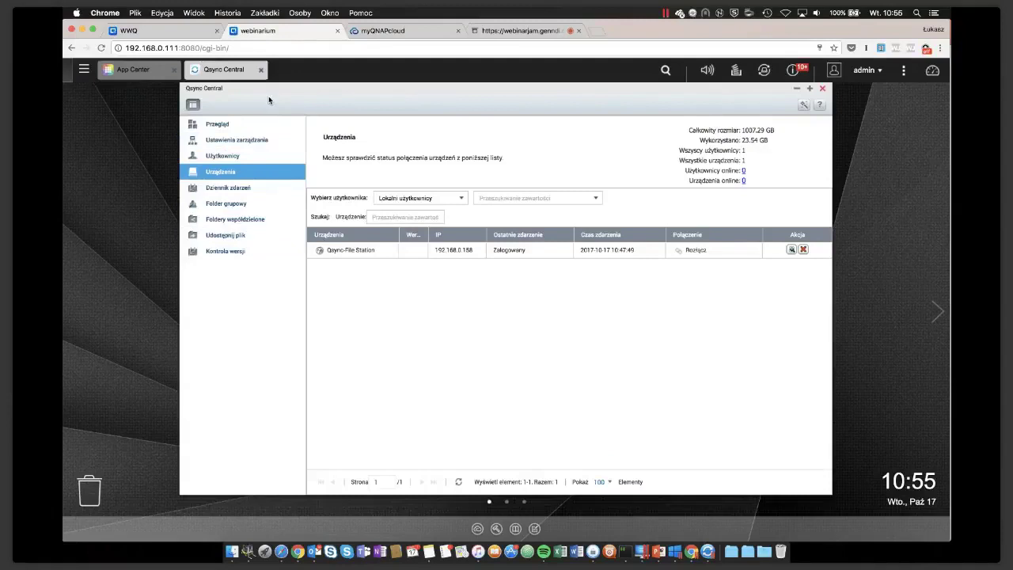
# Step: Launch File Station, confirm the Qsync folder is empty, and return to Qsync Central
pyautogui.click(84, 73)
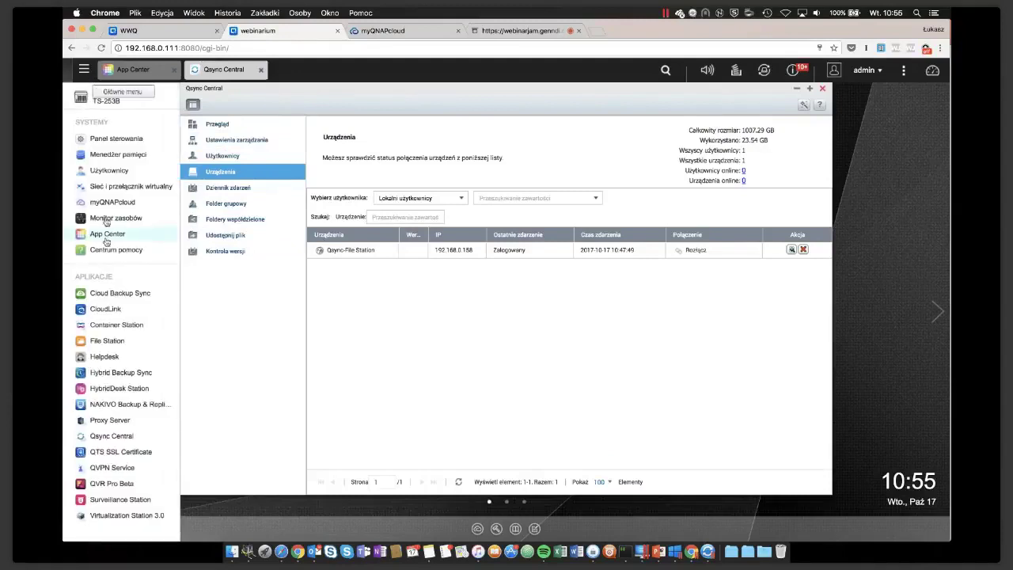
pyautogui.click(122, 342)
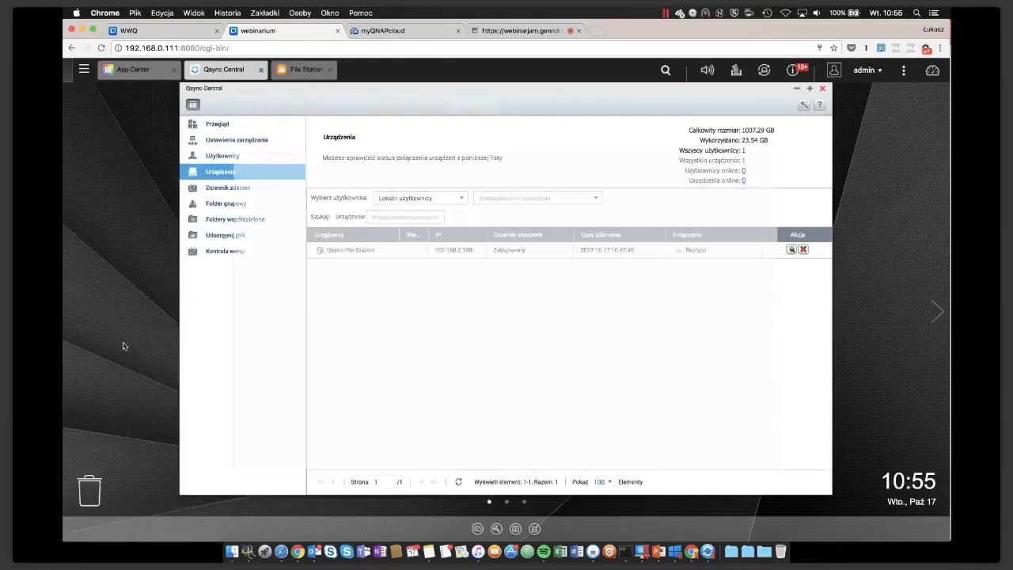
pyautogui.moveTo(298, 163); pyautogui.dragTo(194, 140)
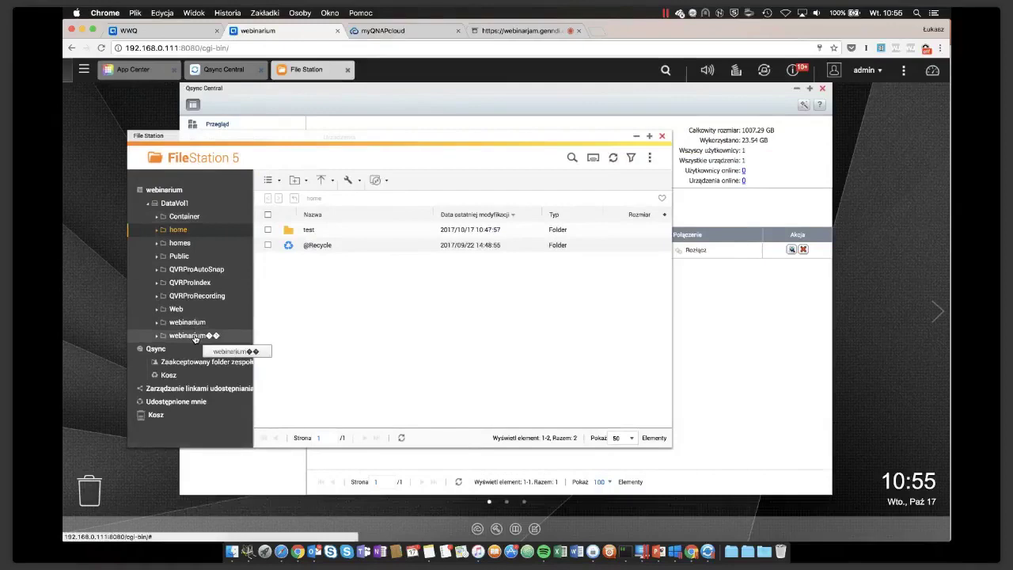
pyautogui.click(157, 350)
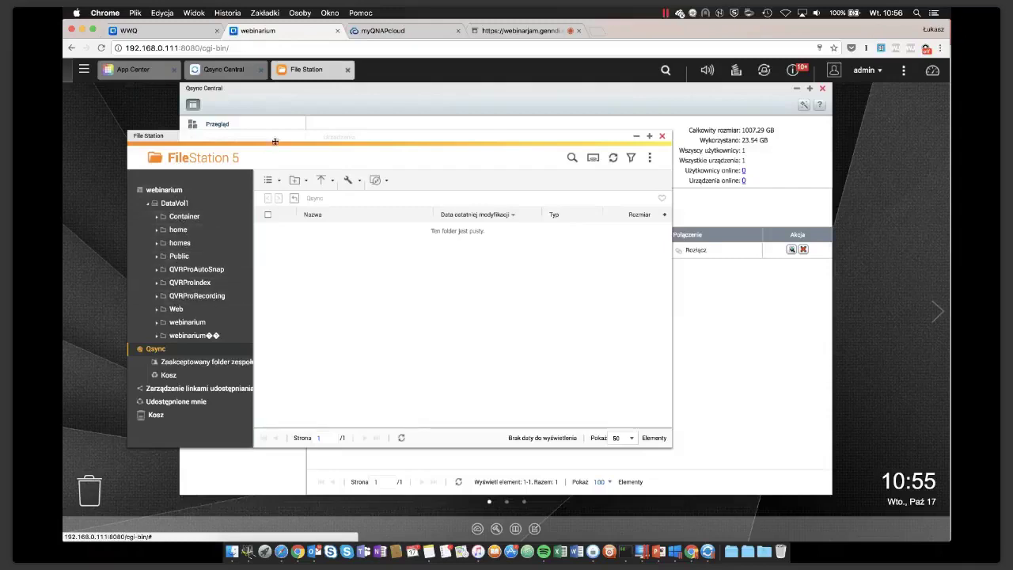
pyautogui.click(301, 89)
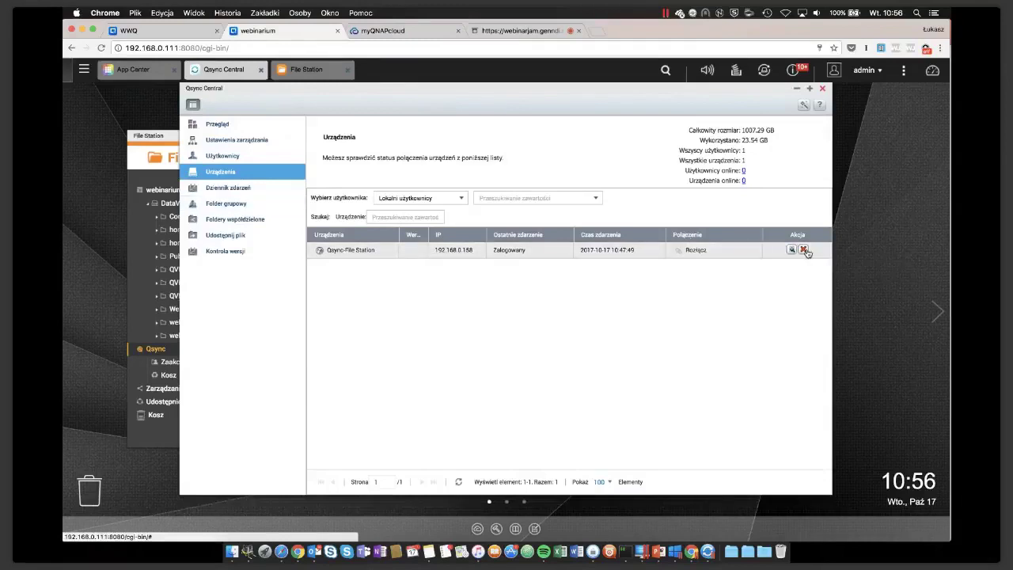
# Step: Check the event log and Group Folder page, cancel sharing with no folder chosen, and return to File Station
pyautogui.click(271, 193)
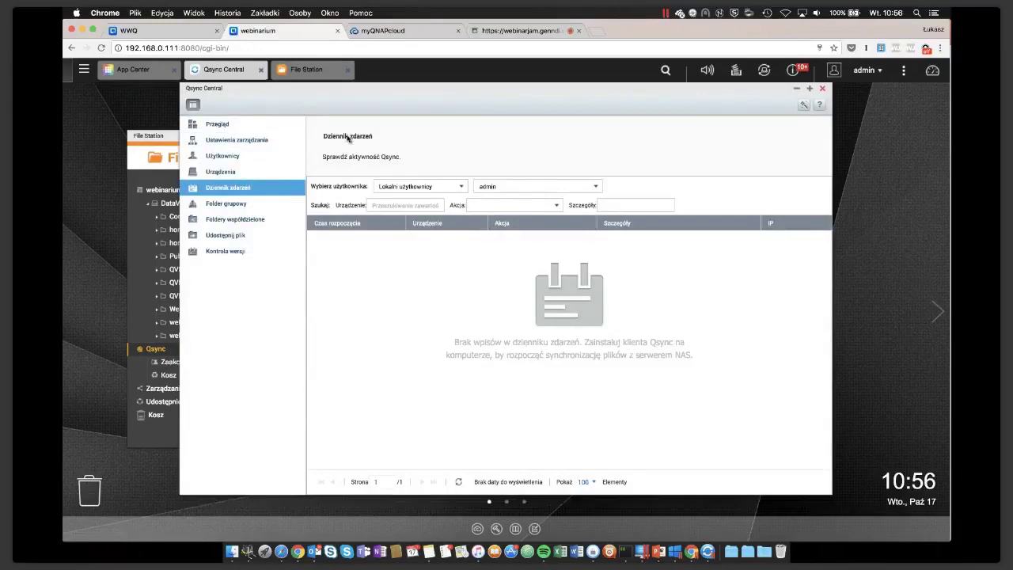
pyautogui.click(267, 204)
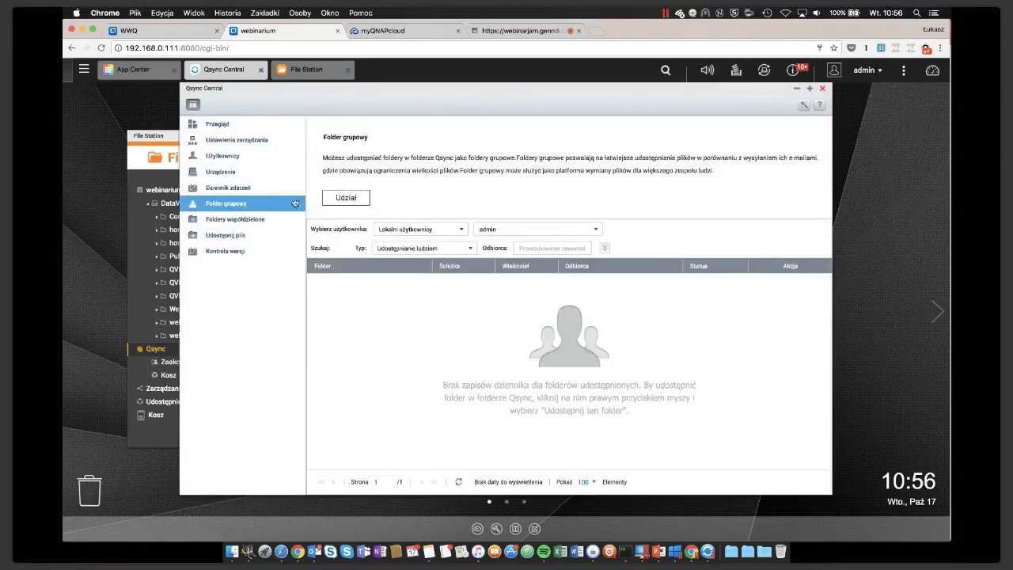
pyautogui.click(353, 198)
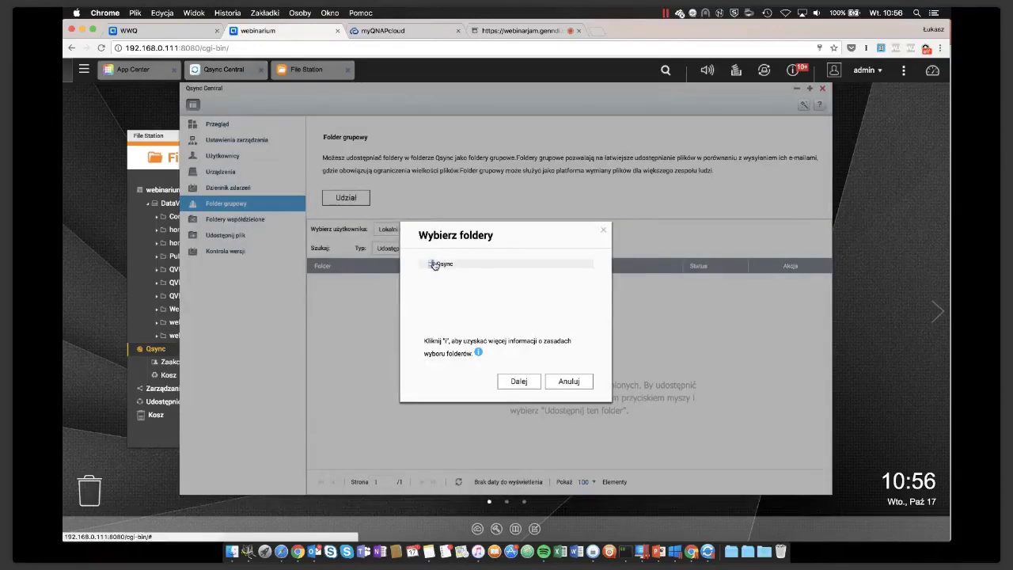
pyautogui.click(505, 380)
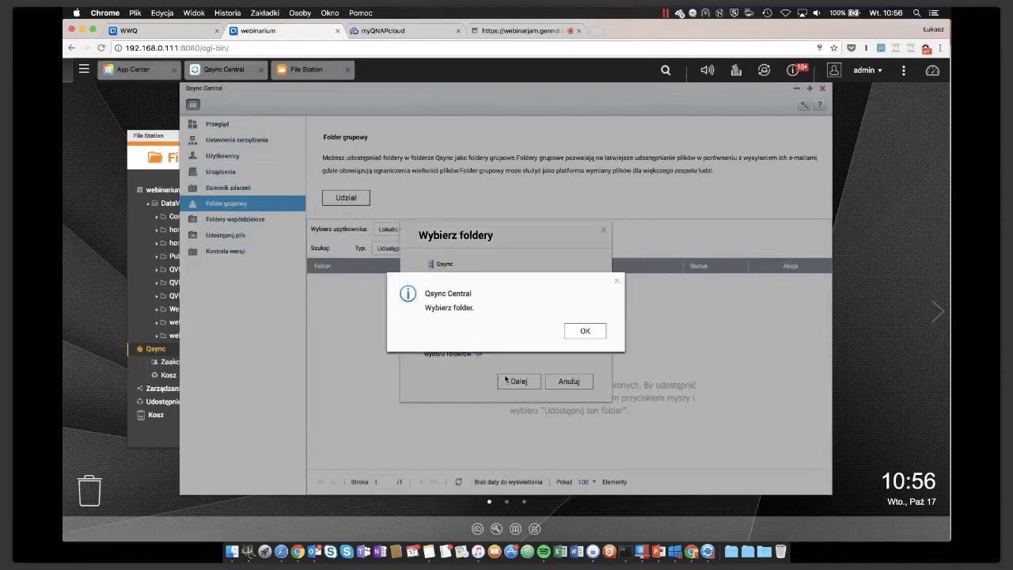
pyautogui.click(580, 334)
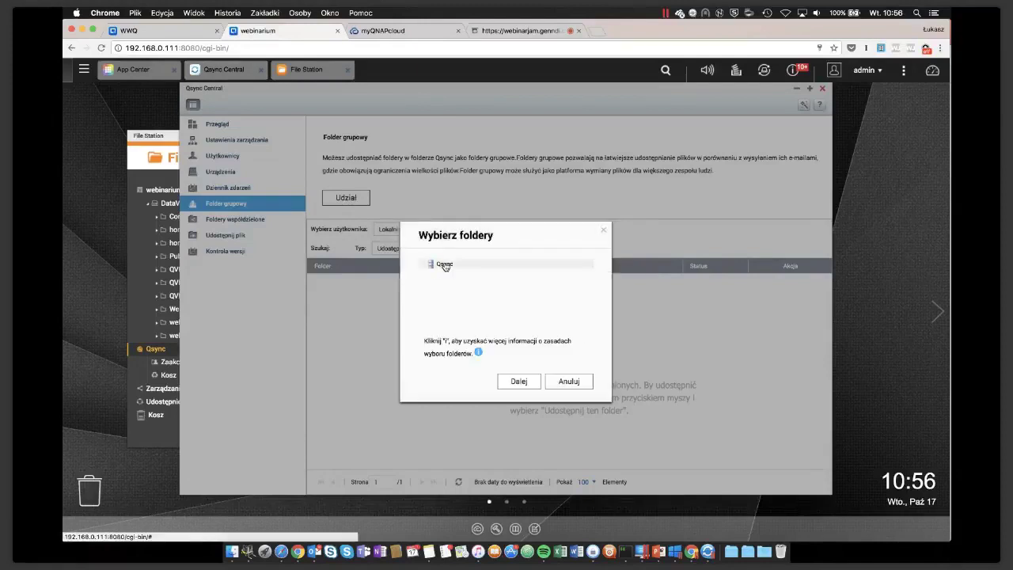
pyautogui.click(478, 353)
pyautogui.click(583, 369)
pyautogui.click(581, 380)
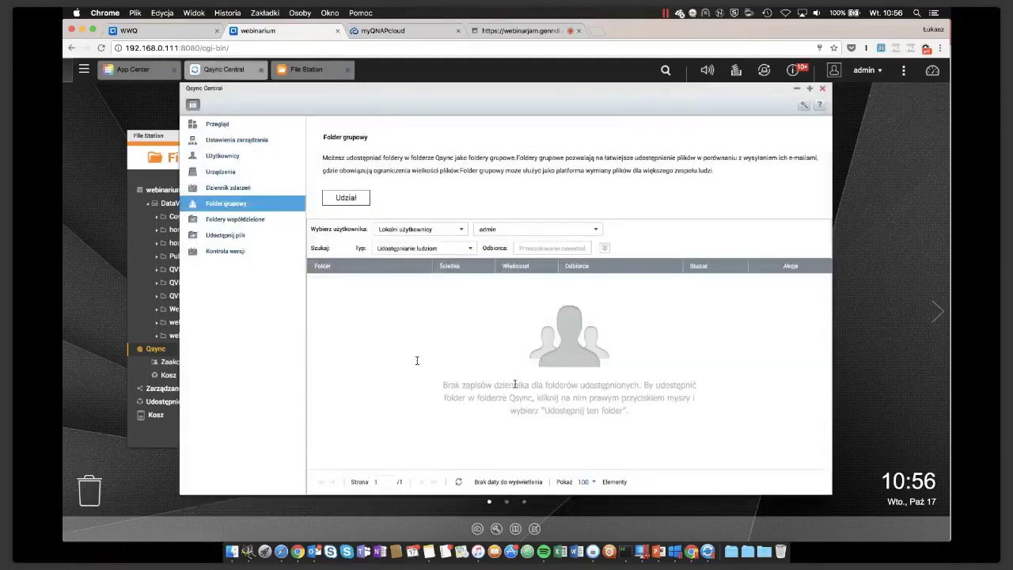
pyautogui.click(162, 136)
# Step: Create a new folder named 'wspolpraca' inside the Qsync folder
pyautogui.rightClick(335, 282)
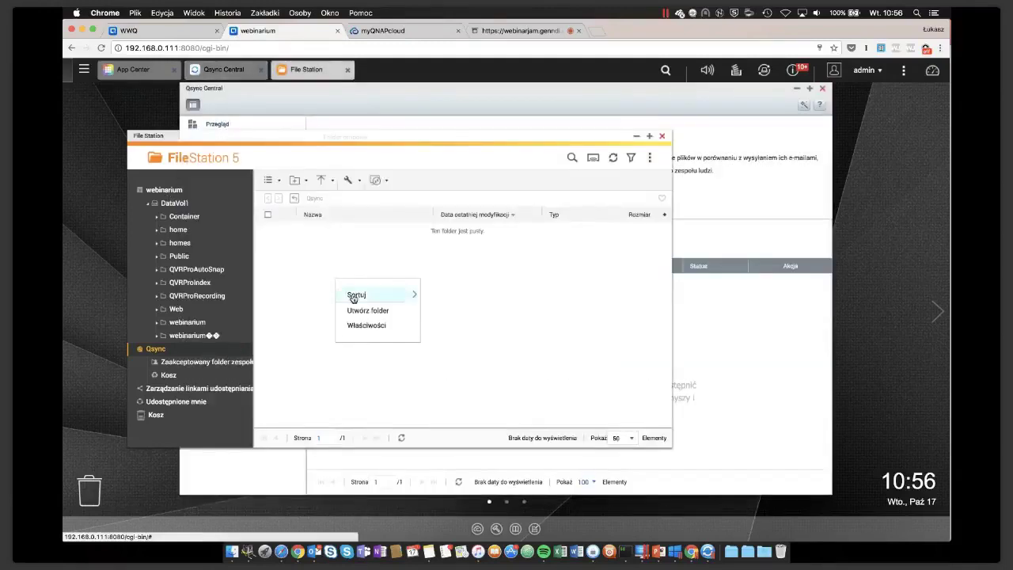
pyautogui.click(357, 310)
pyautogui.write('w')
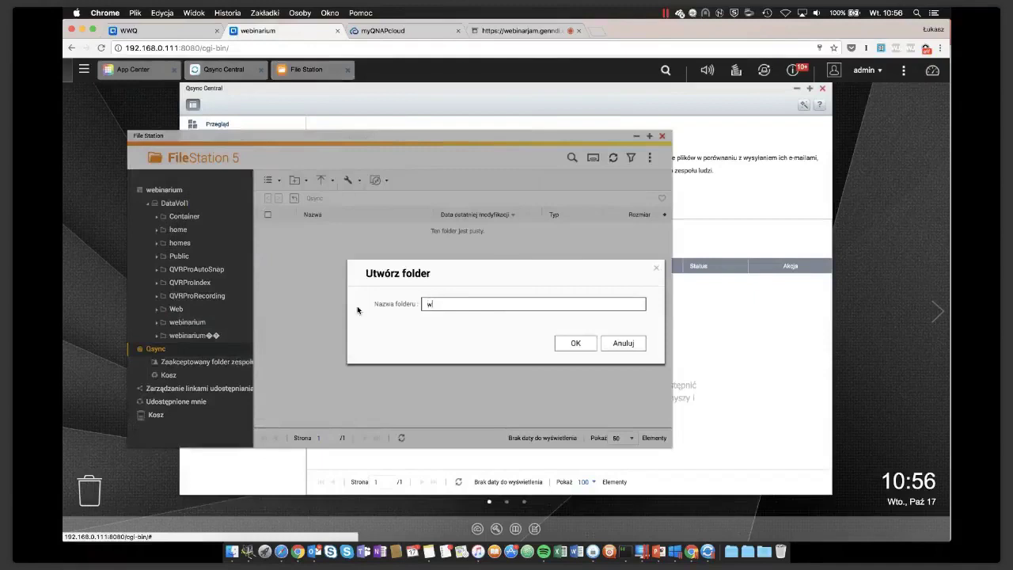
pyautogui.write('spolpraca')
pyautogui.click(576, 344)
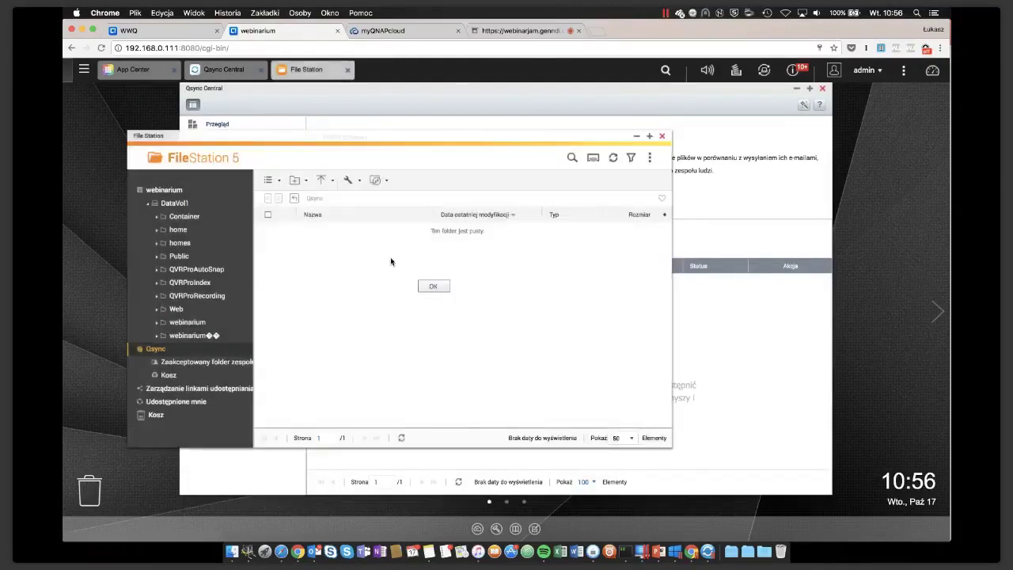
# Step: Attempt to share wspolpraca as a group folder, cancel without users, then show Foldery współdzielone
pyautogui.click(399, 92)
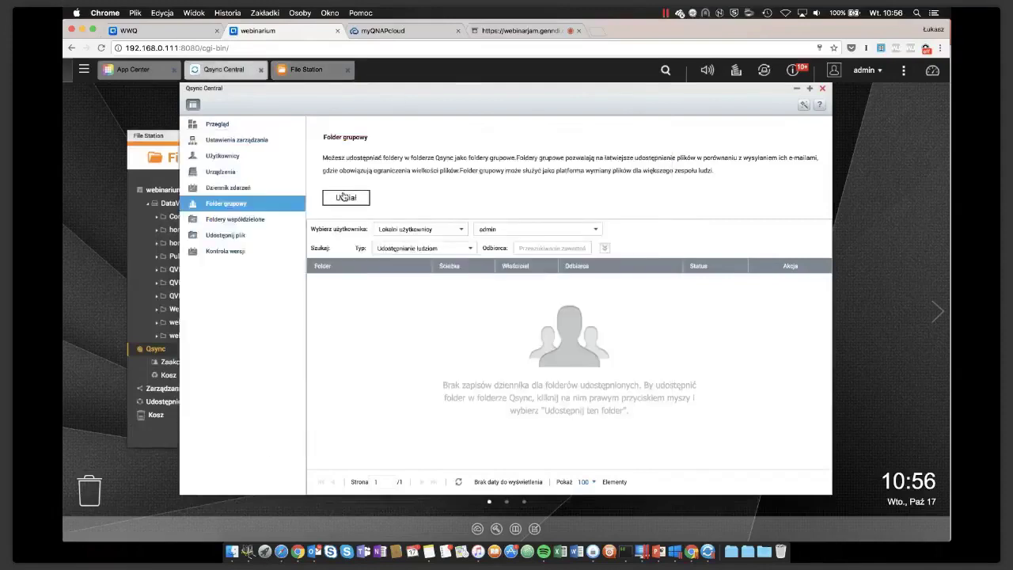
pyautogui.click(346, 197)
pyautogui.click(514, 379)
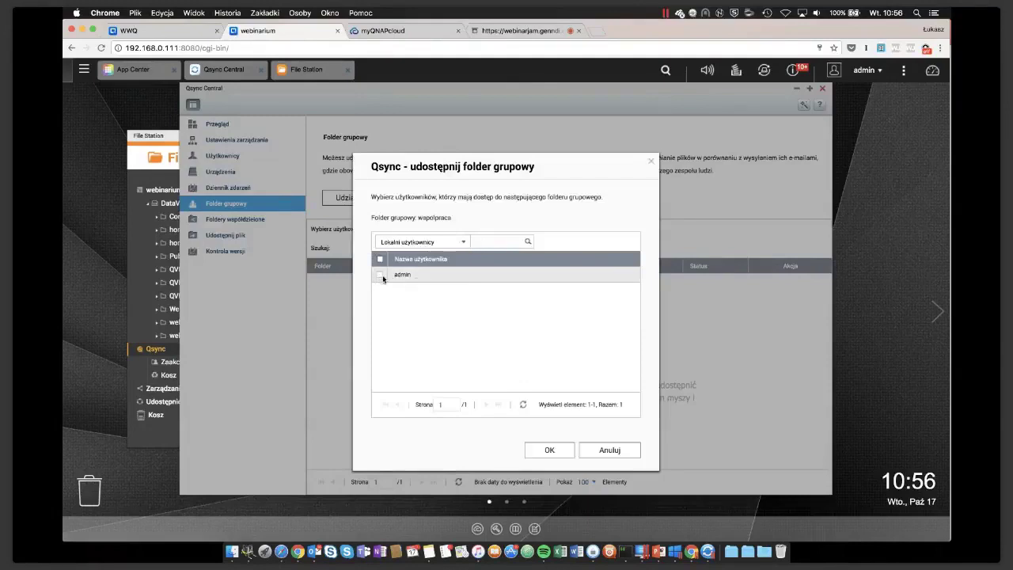
pyautogui.moveTo(406, 273); pyautogui.dragTo(385, 242)
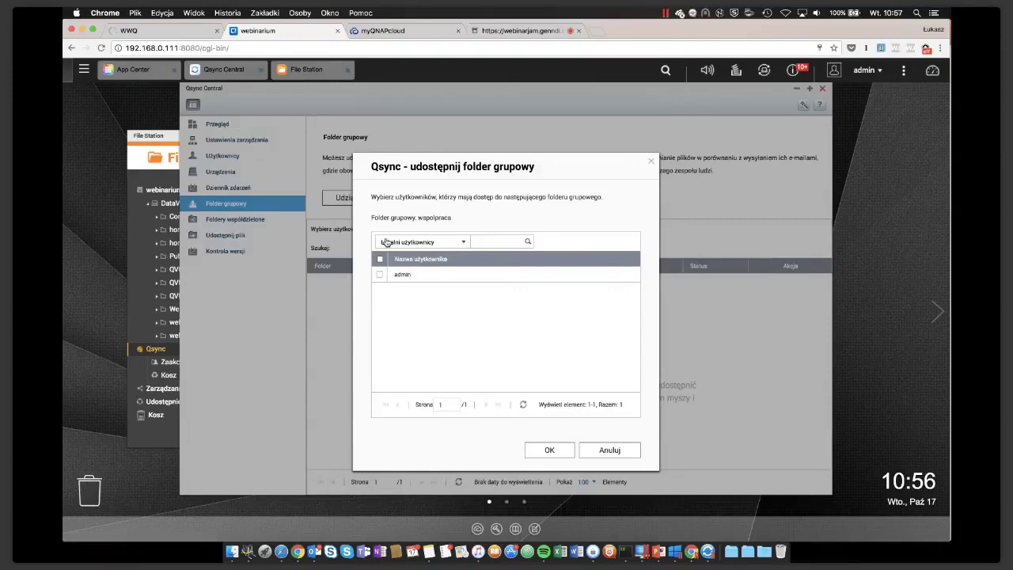
pyautogui.click(549, 450)
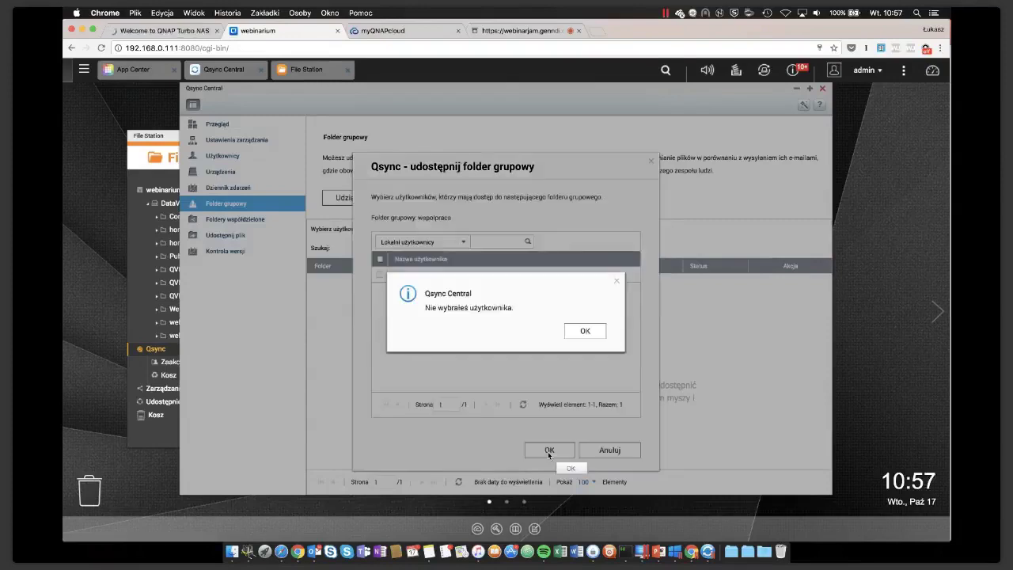
pyautogui.click(576, 332)
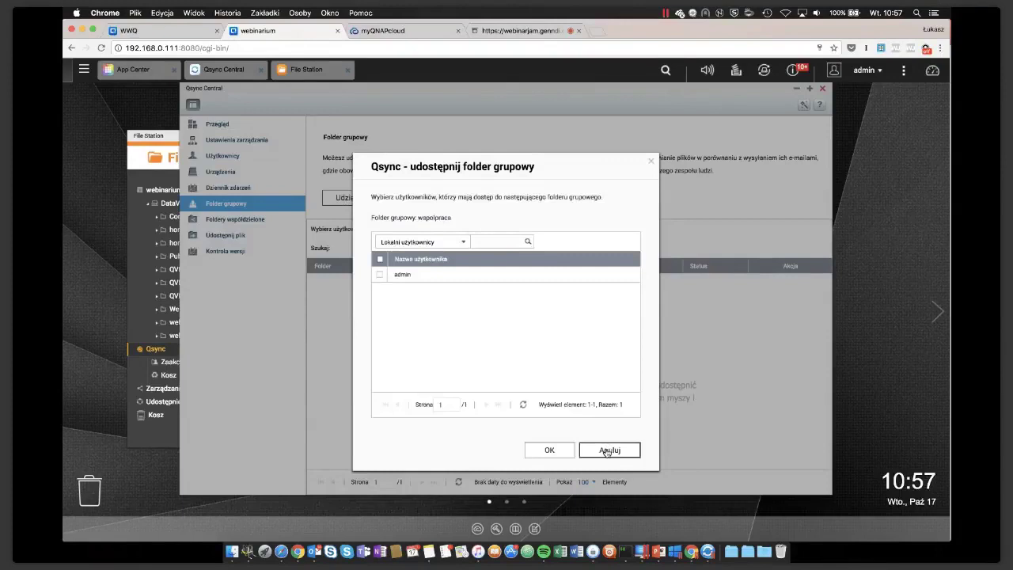
pyautogui.click(609, 449)
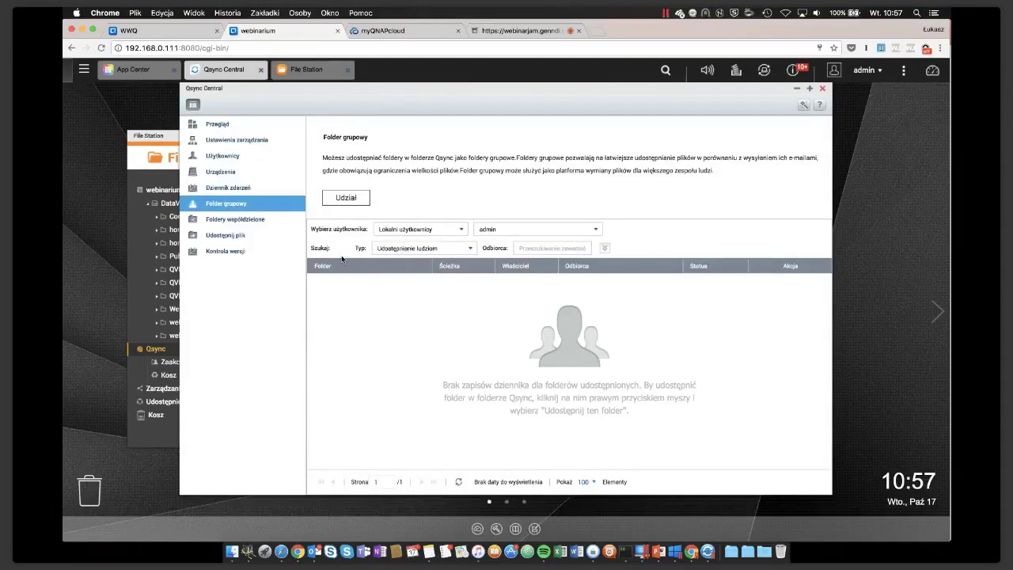
pyautogui.click(237, 224)
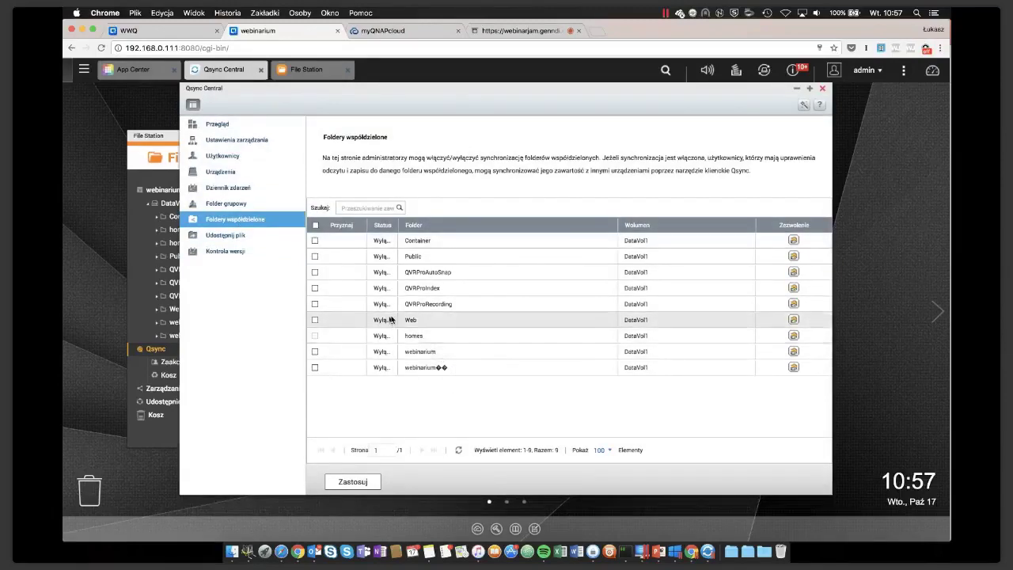
# Step: Enable Qsync syncing for the Web shared folder, apply it, and view the Udostępnij plik page
pyautogui.click(315, 321)
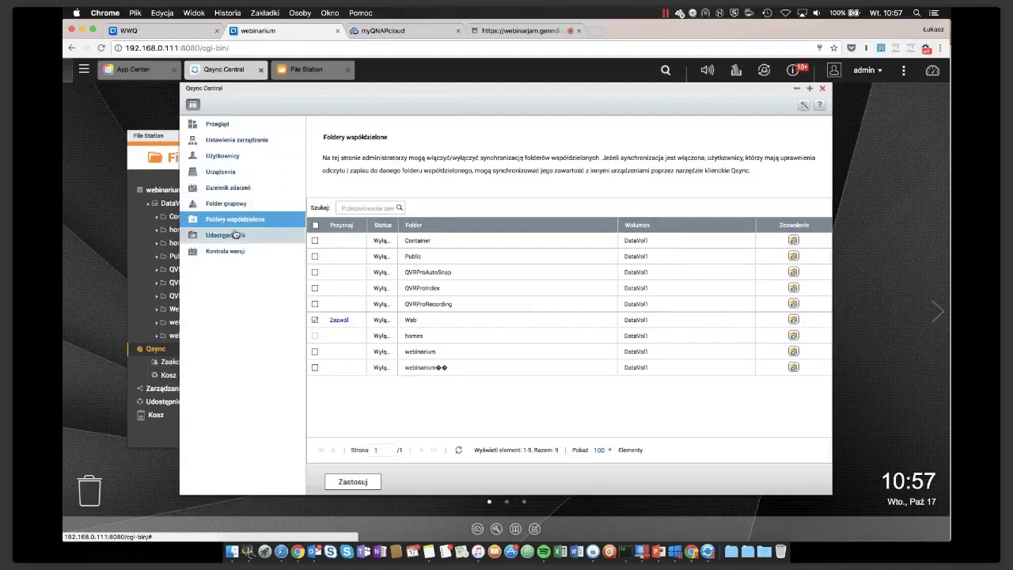
pyautogui.click(345, 480)
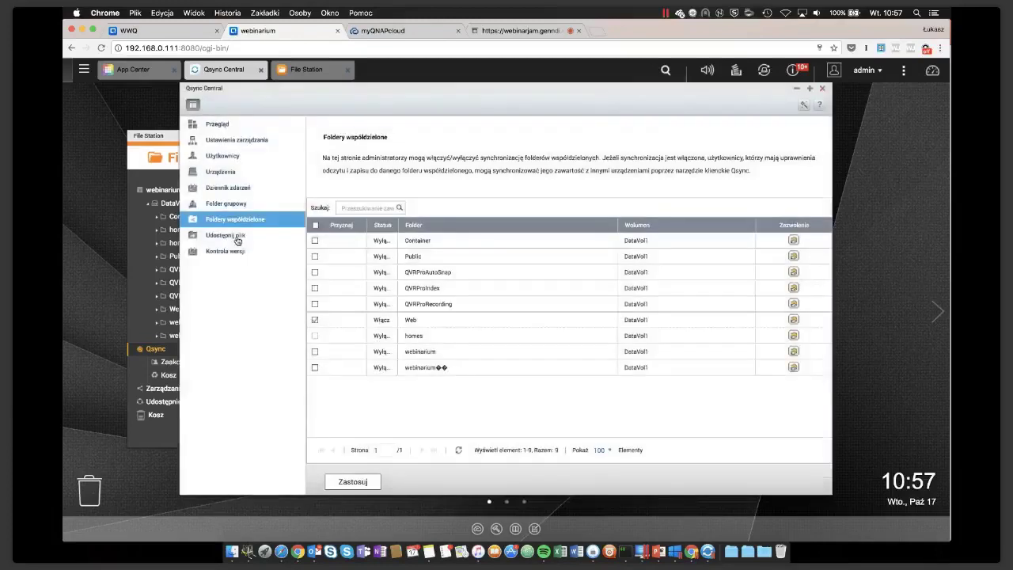
pyautogui.click(237, 241)
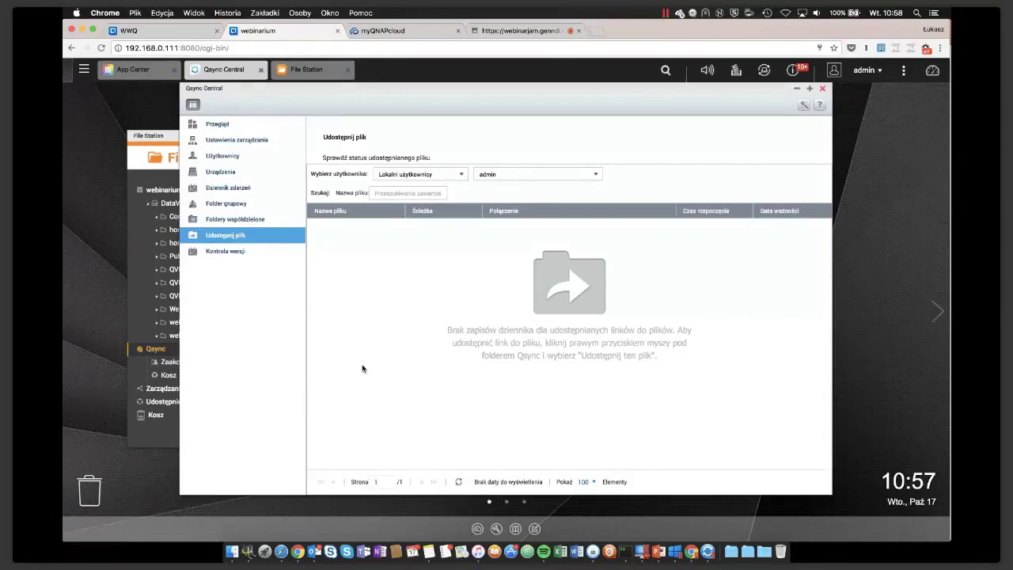
# Step: Set Kontrola wersji to 'Przypisz określony podfolder w folderze Qsync' and show the Zaawansowane tab
pyautogui.click(225, 251)
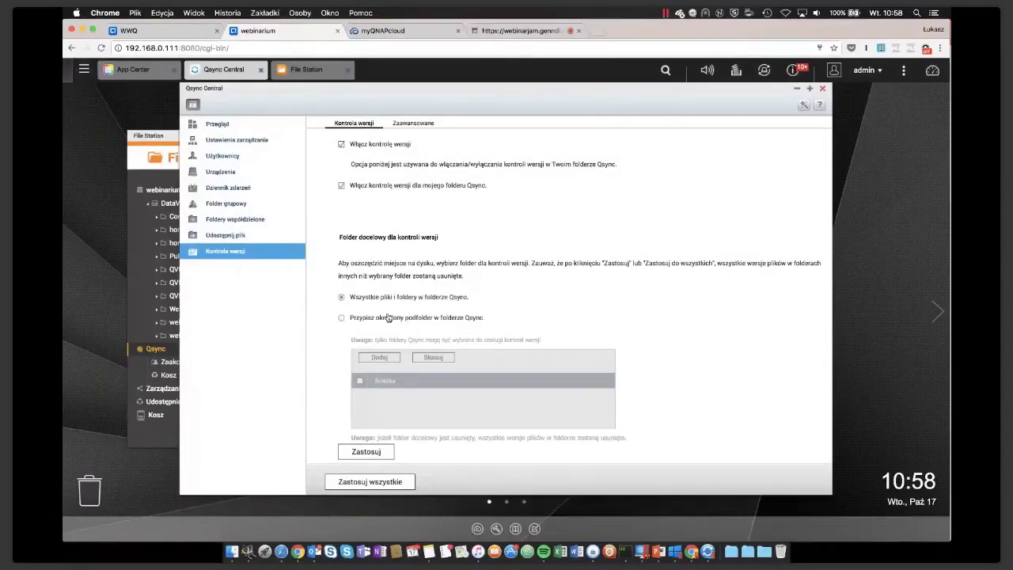
pyautogui.click(388, 318)
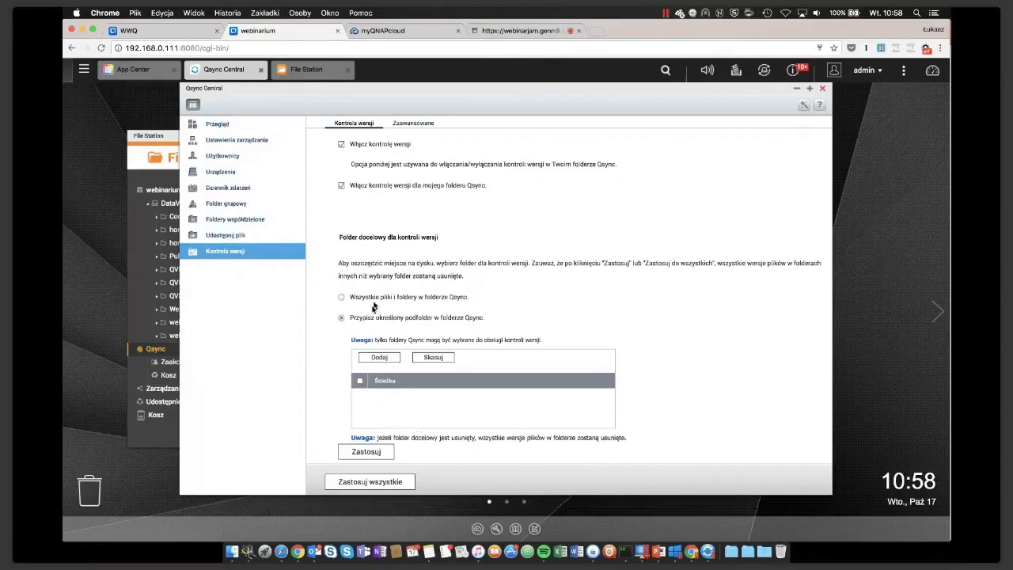
pyautogui.click(418, 124)
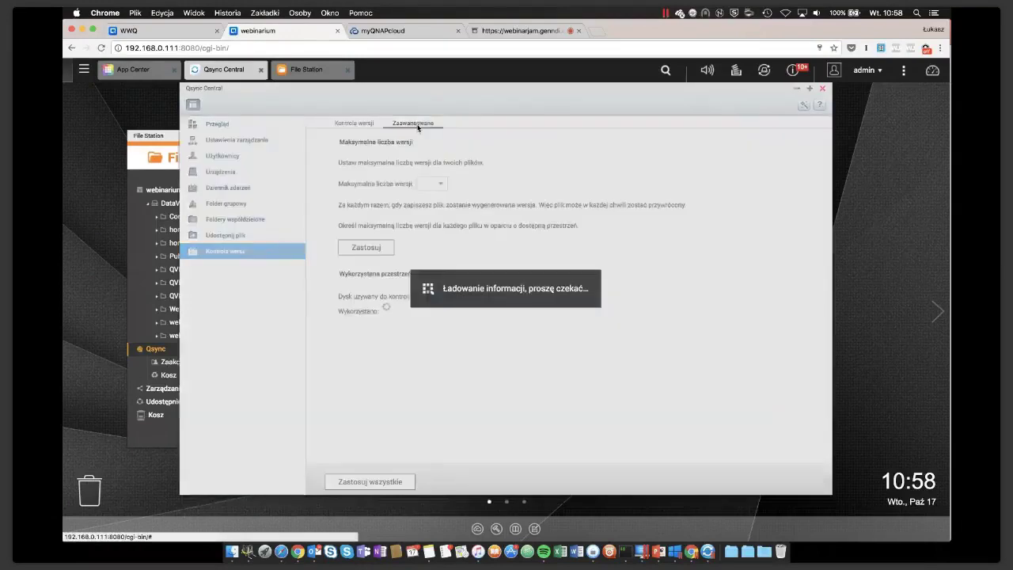
# Step: Set Maksymalna liczba wersji to 2 (after trying 64 and 24), then apply all and confirm
pyautogui.click(436, 183)
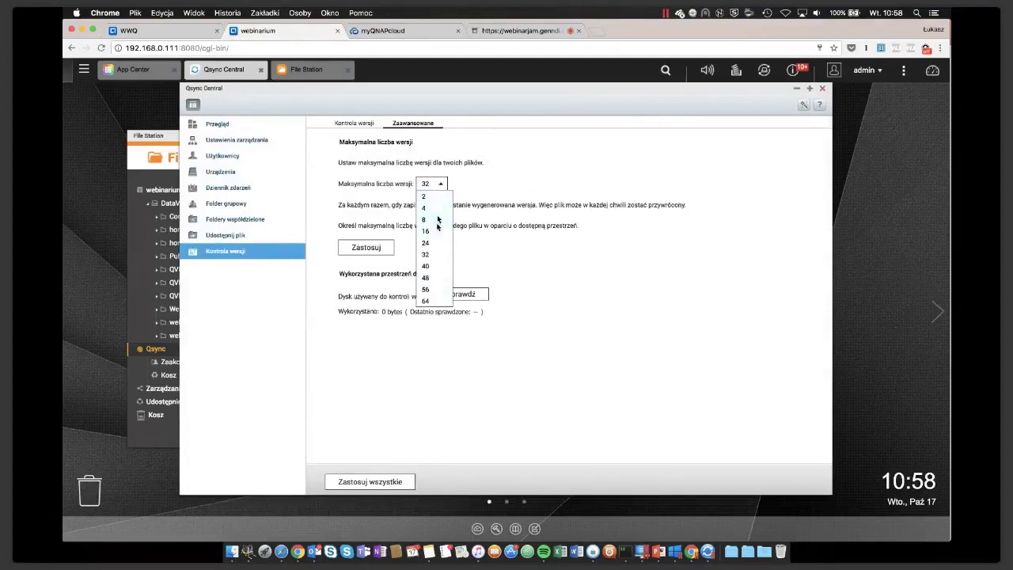
pyautogui.click(431, 301)
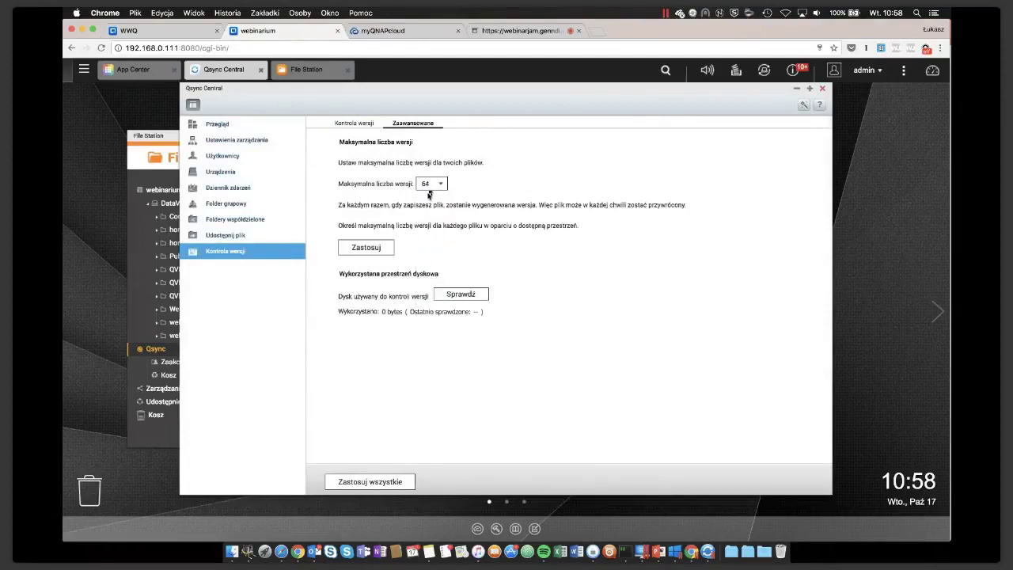
pyautogui.click(439, 185)
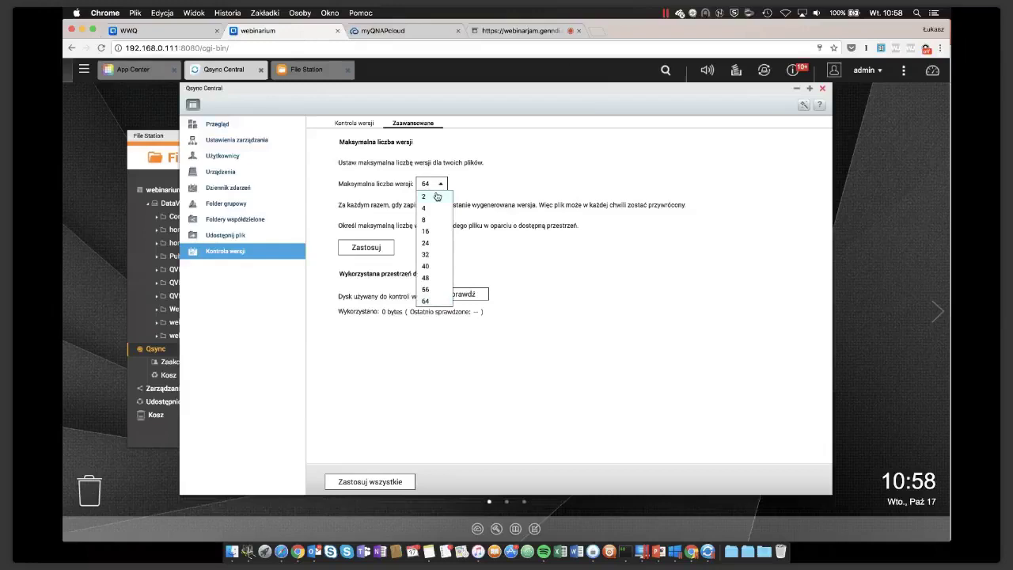
pyautogui.click(431, 248)
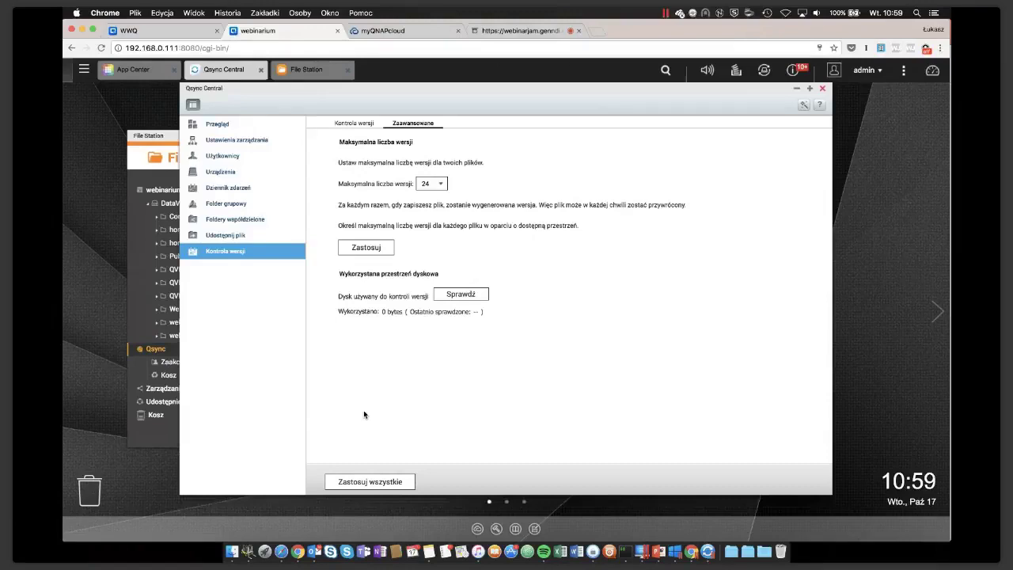
pyautogui.click(435, 183)
pyautogui.click(433, 199)
pyautogui.click(387, 479)
pyautogui.click(533, 346)
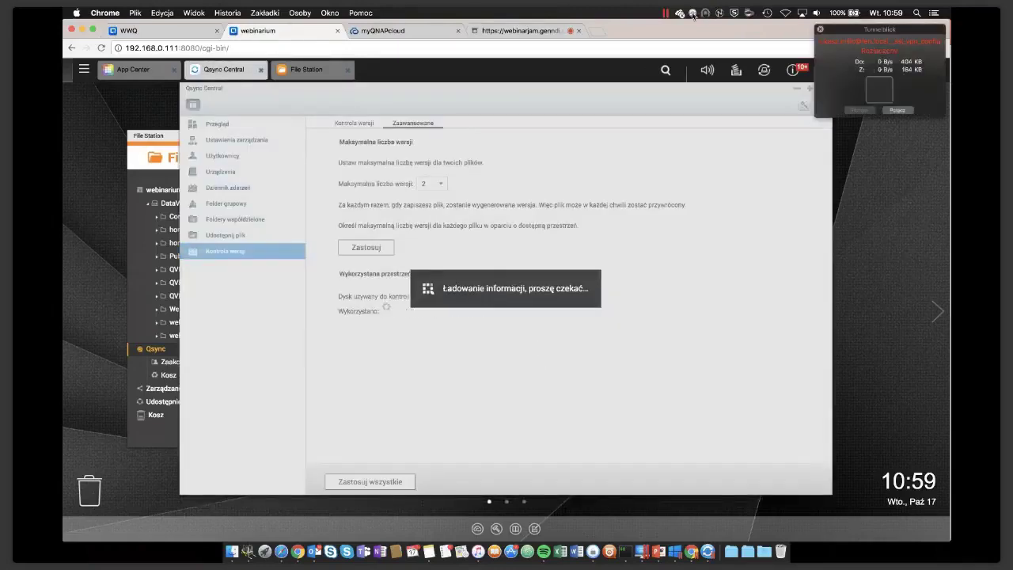
pyautogui.click(692, 14)
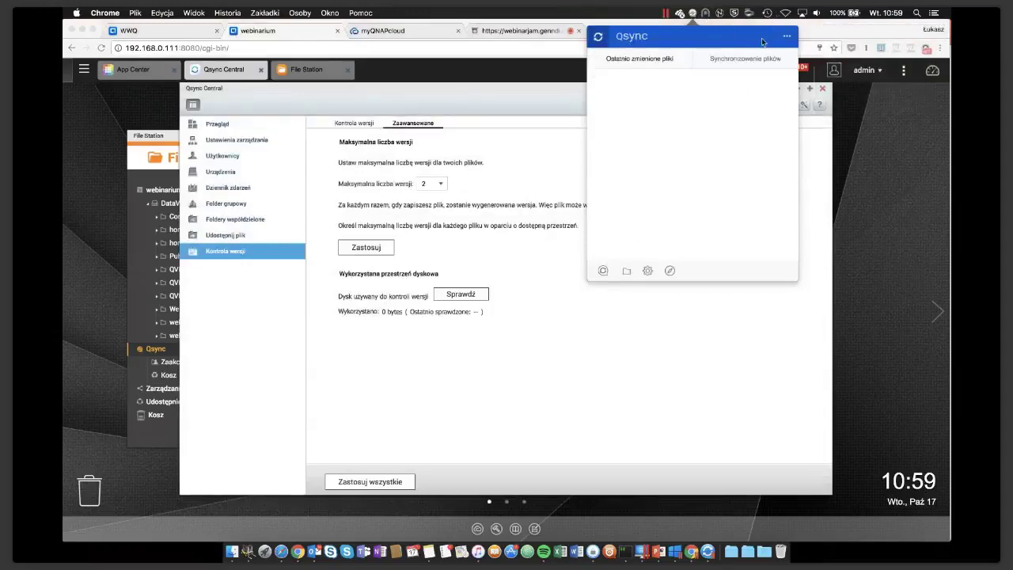
# Step: Search the network in Qsync Client and select the webinarium NAS
pyautogui.click(787, 37)
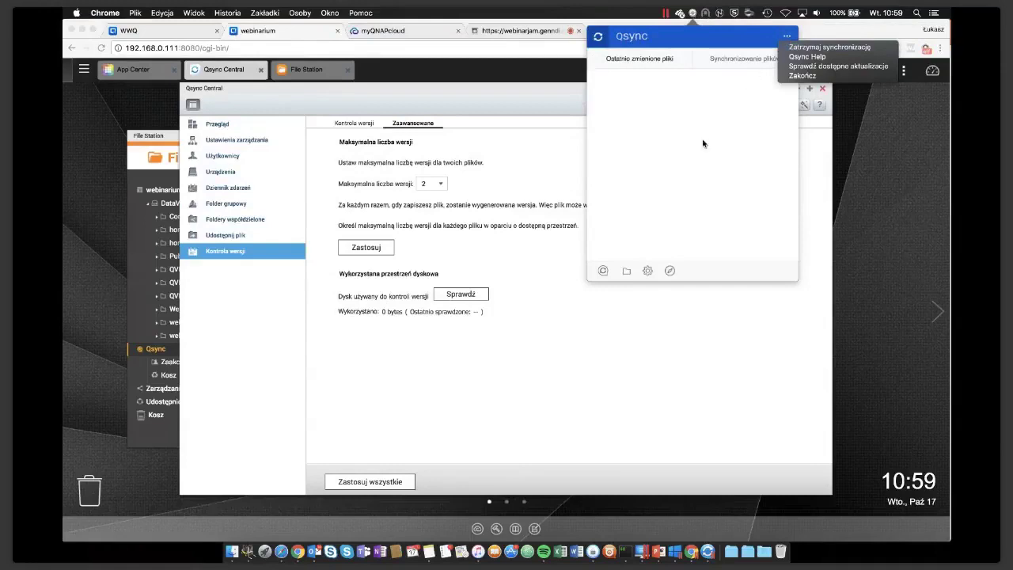
pyautogui.click(642, 273)
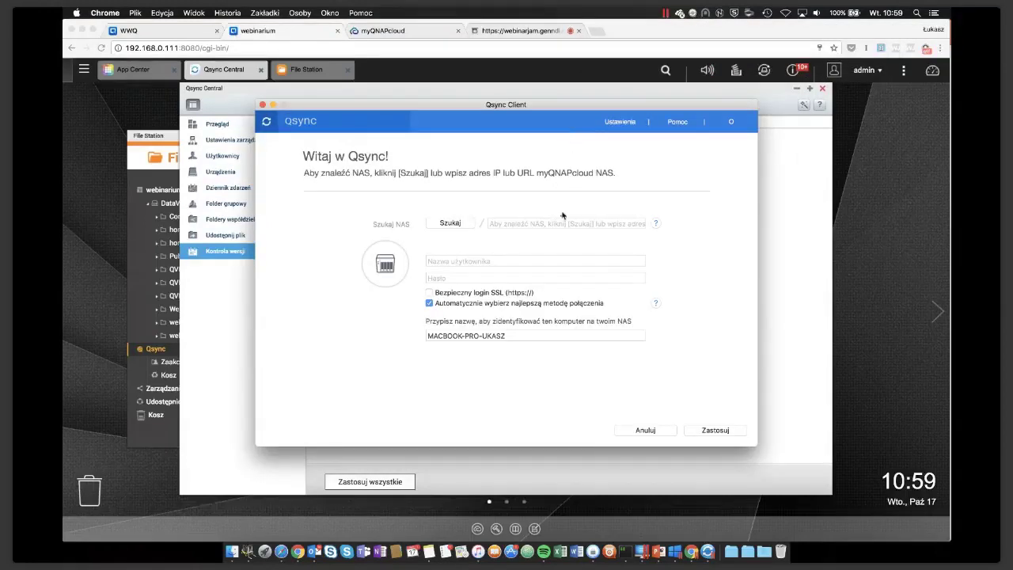
pyautogui.click(451, 222)
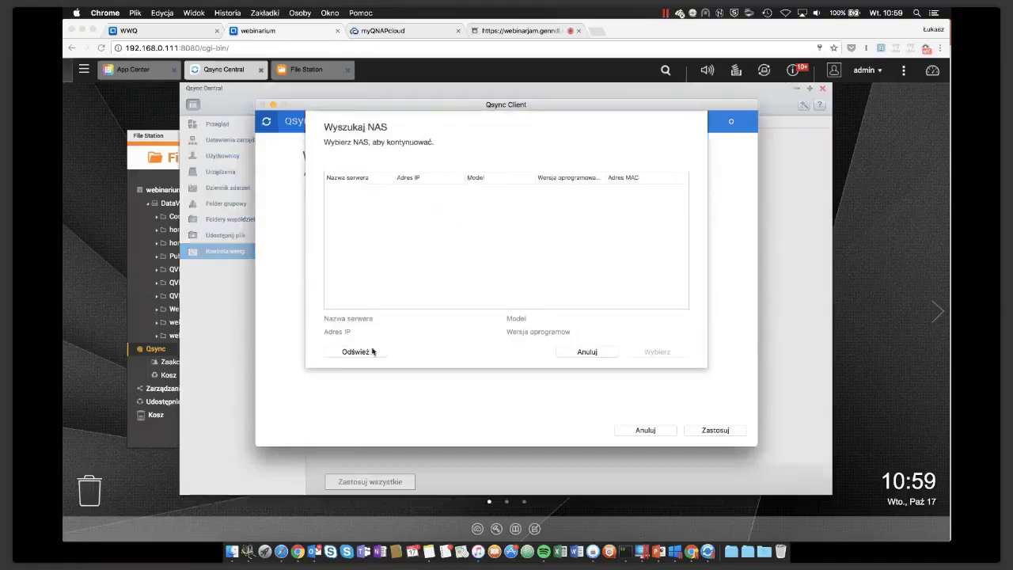
pyautogui.click(373, 351)
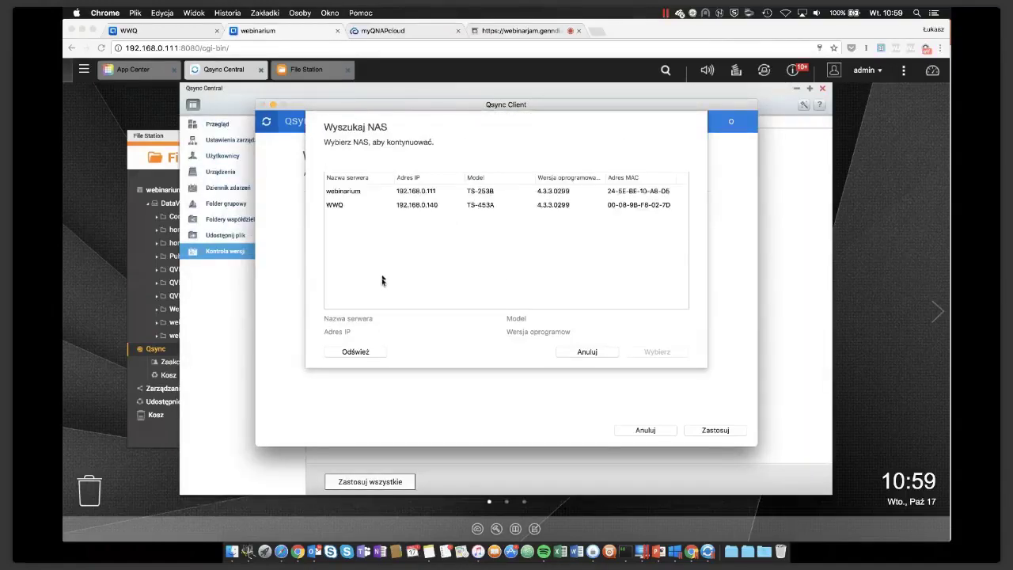
pyautogui.click(360, 194)
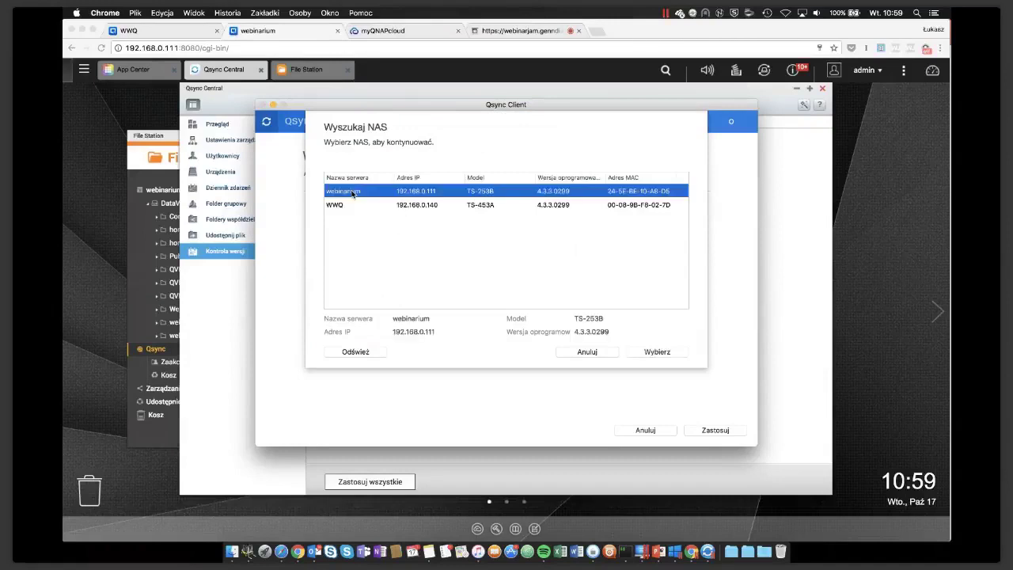
pyautogui.click(656, 351)
# Step: Log in as admin with the account password, naming this computer mbp
pyautogui.click(557, 260)
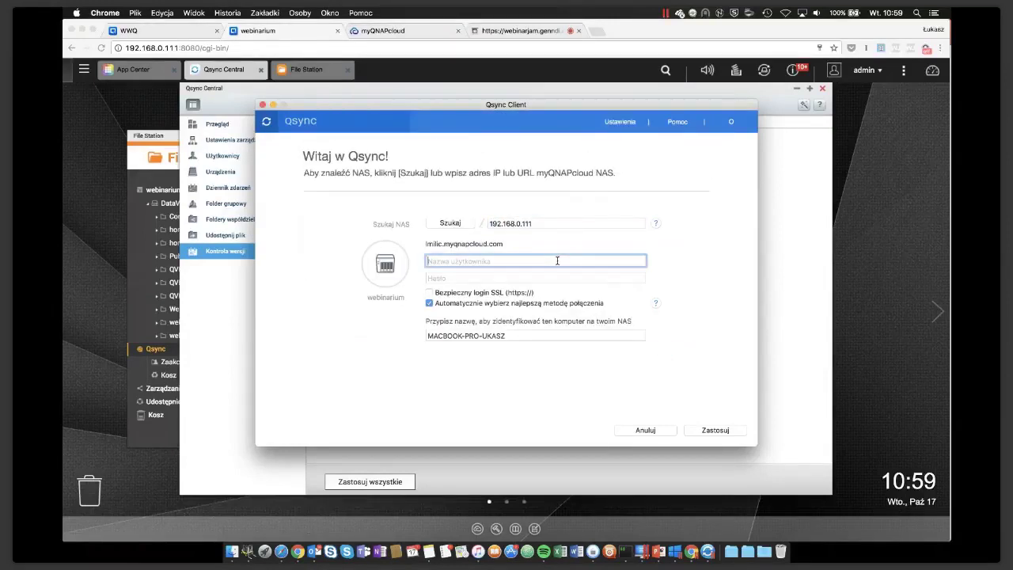
pyautogui.write('admin')
pyautogui.press('Tab')
pyautogui.write('*****')
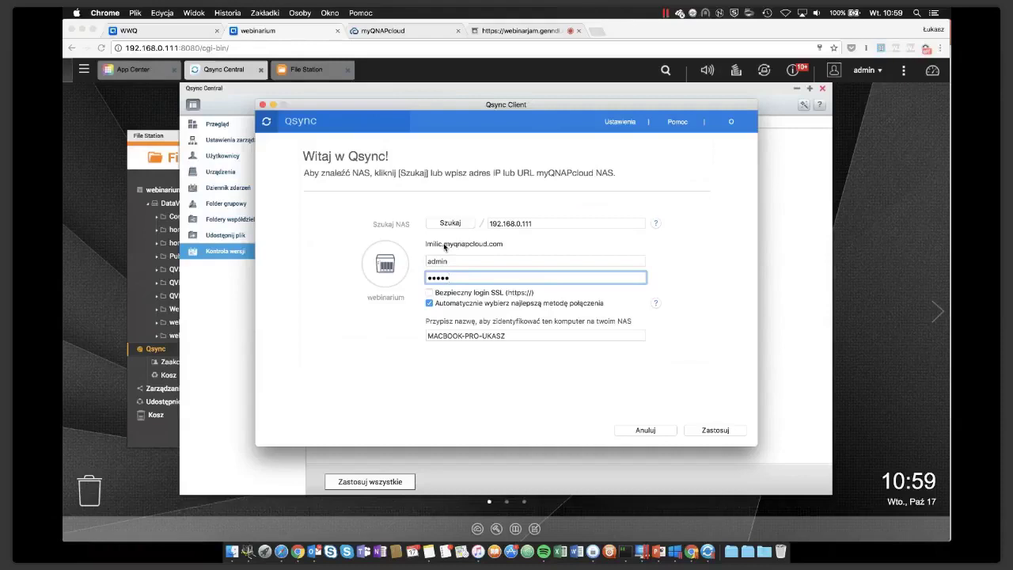
pyautogui.click(429, 293)
pyautogui.click(429, 292)
pyautogui.click(429, 303)
pyautogui.click(430, 303)
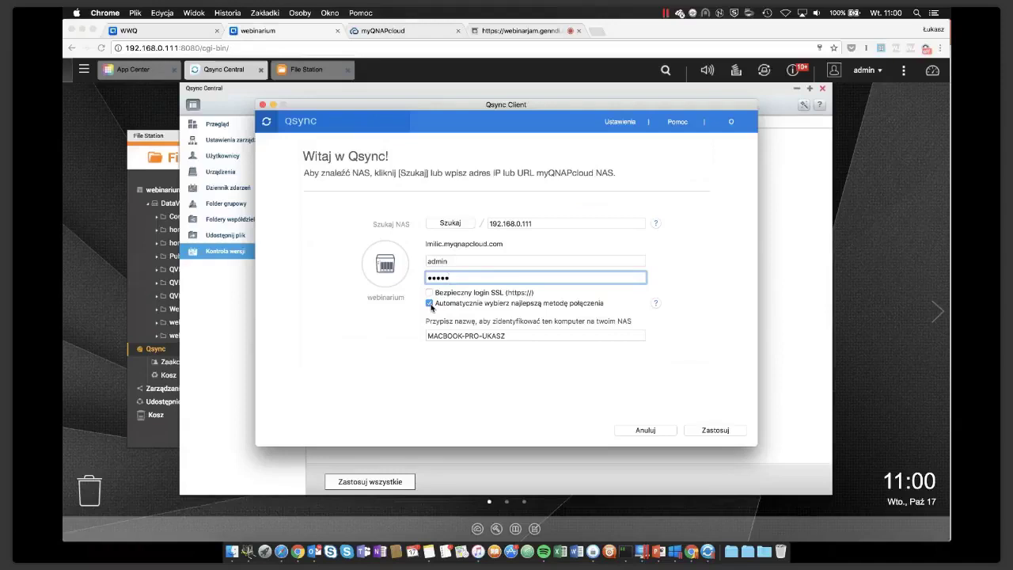
pyautogui.moveTo(529, 337); pyautogui.dragTo(406, 338)
pyautogui.write('mbp')
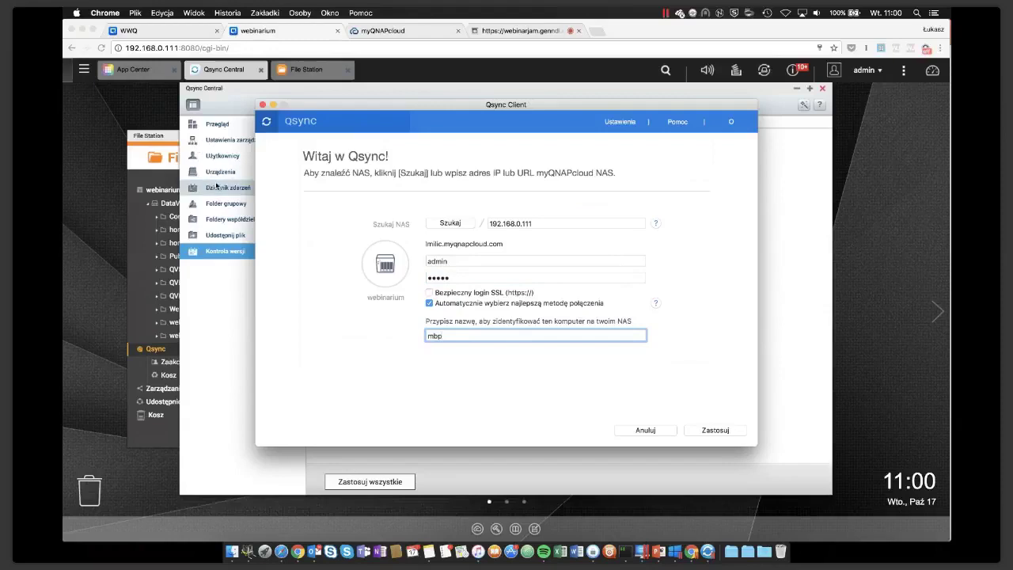
pyautogui.click(728, 430)
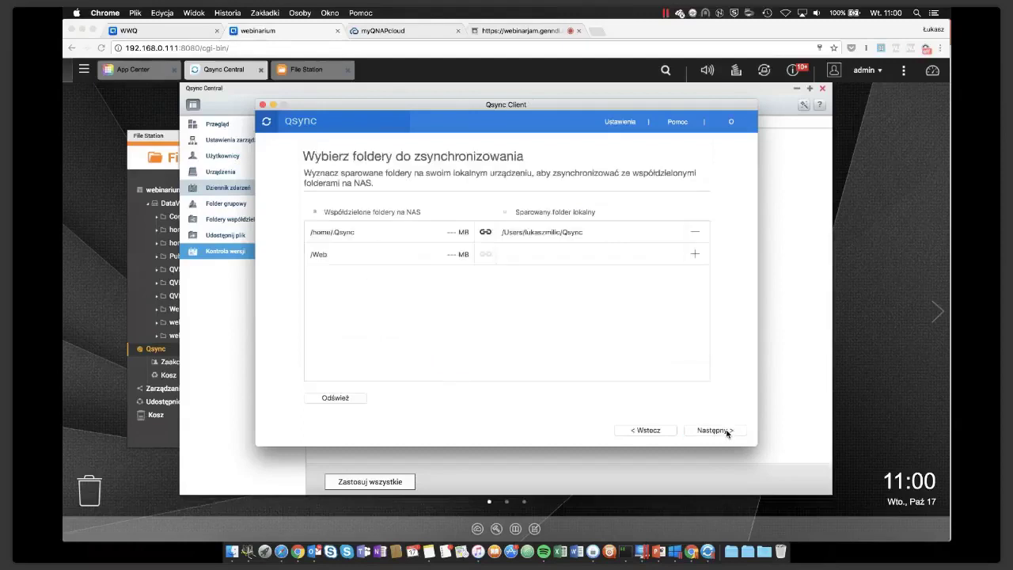
# Step: Drop the /Web local folder pairing so only /home/.Qsync stays paired, then continue
pyautogui.click(416, 239)
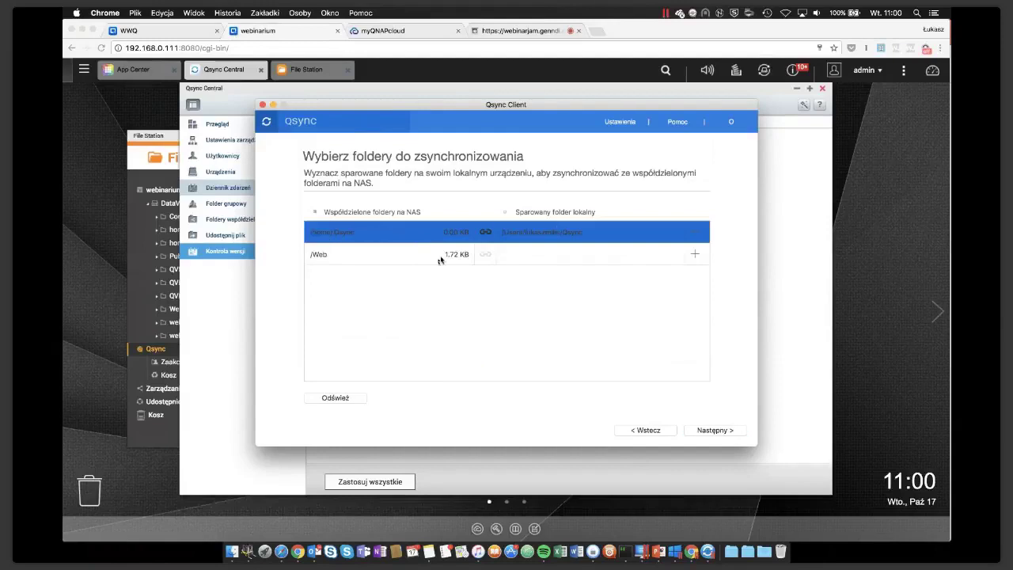
pyautogui.click(403, 262)
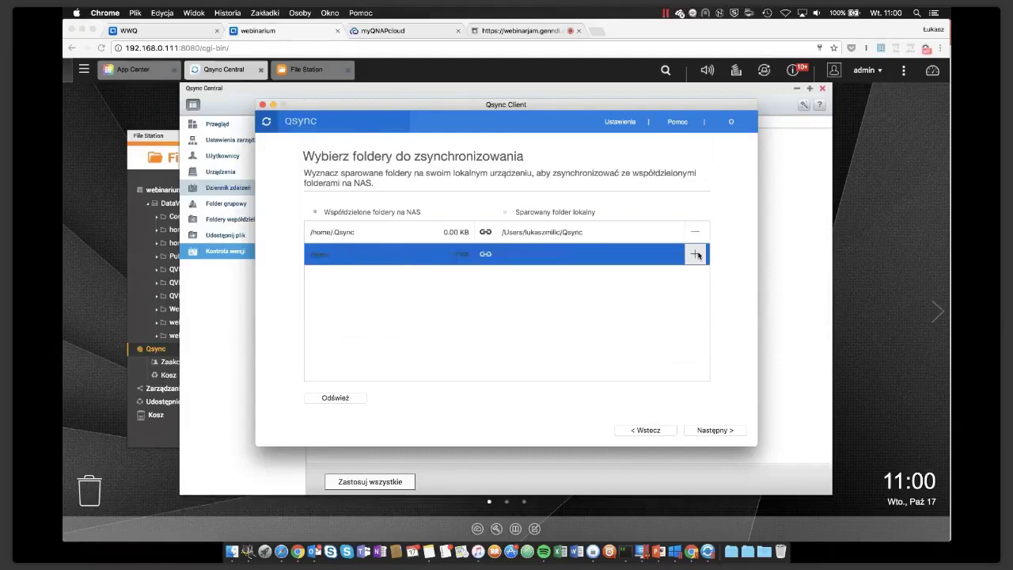
pyautogui.click(697, 254)
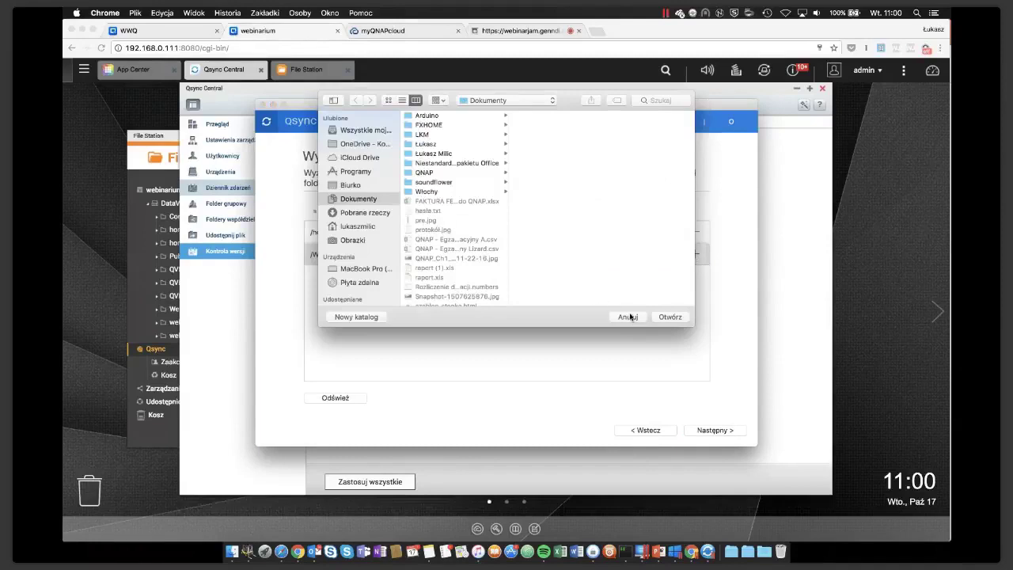
pyautogui.click(627, 316)
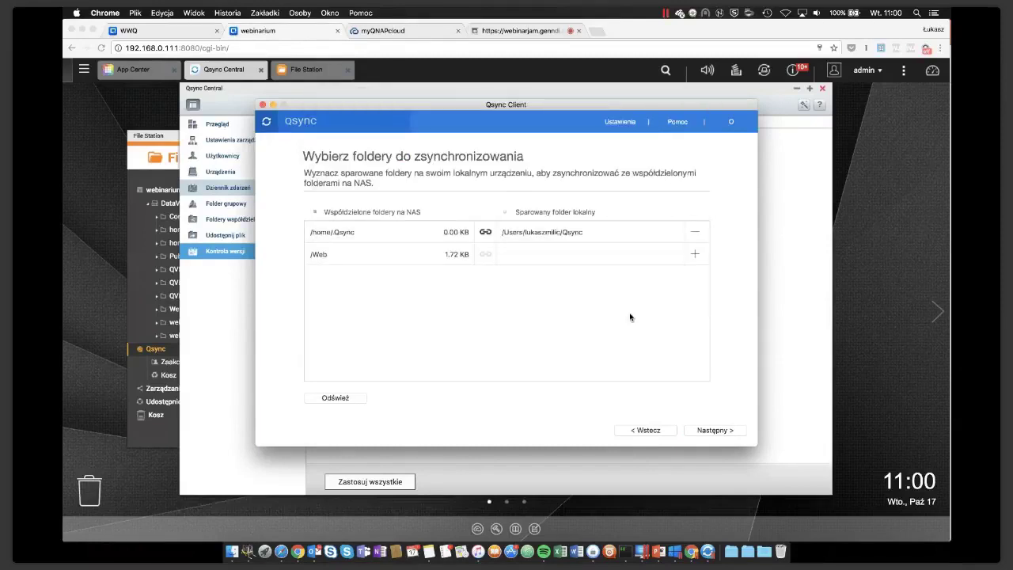
pyautogui.click(559, 233)
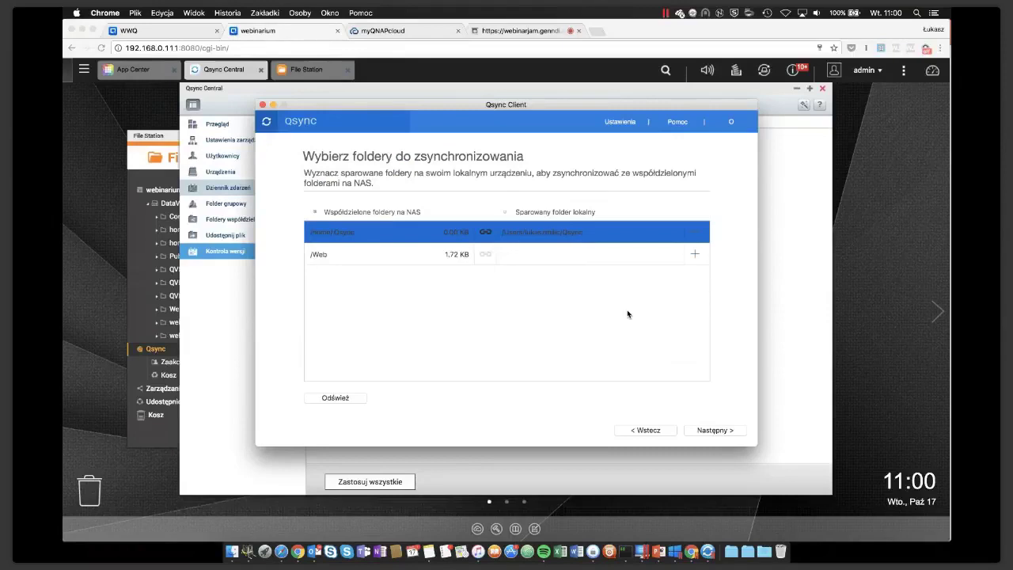
pyautogui.click(714, 429)
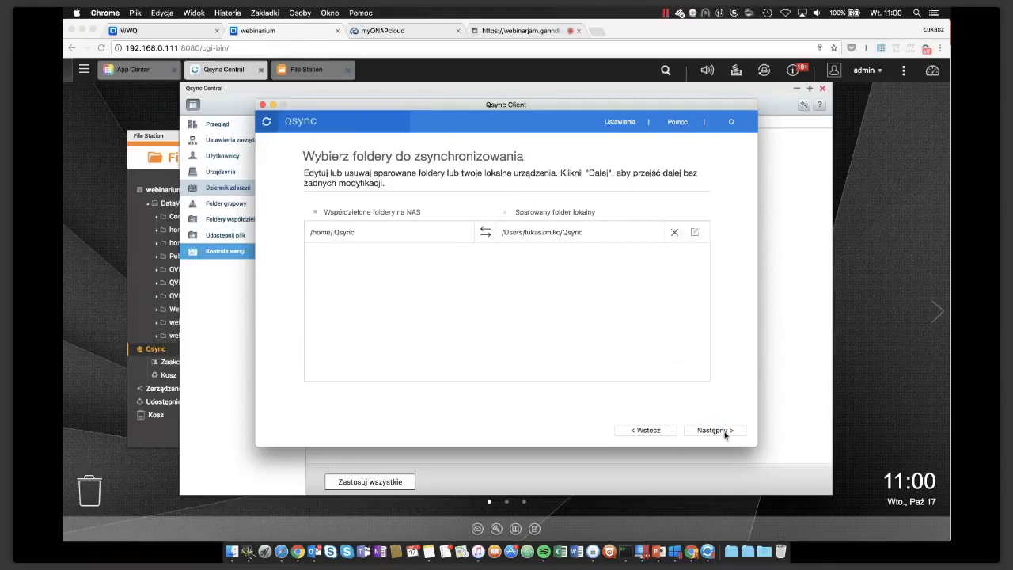
# Step: Finish the /home/.Qsync pairing, skip the quick-start tour, and open the Qsync Client settings
pyautogui.click(571, 230)
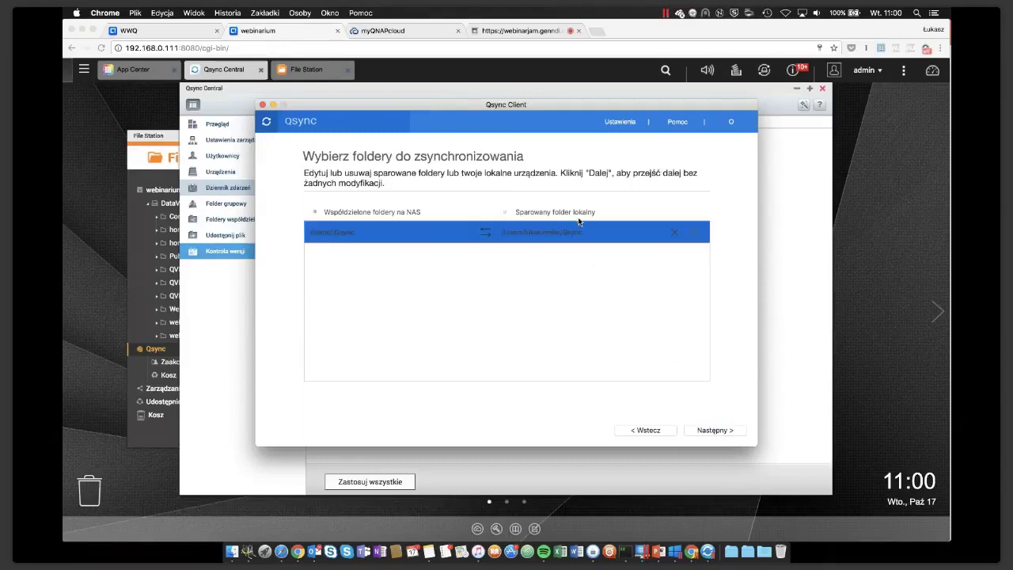
pyautogui.click(735, 432)
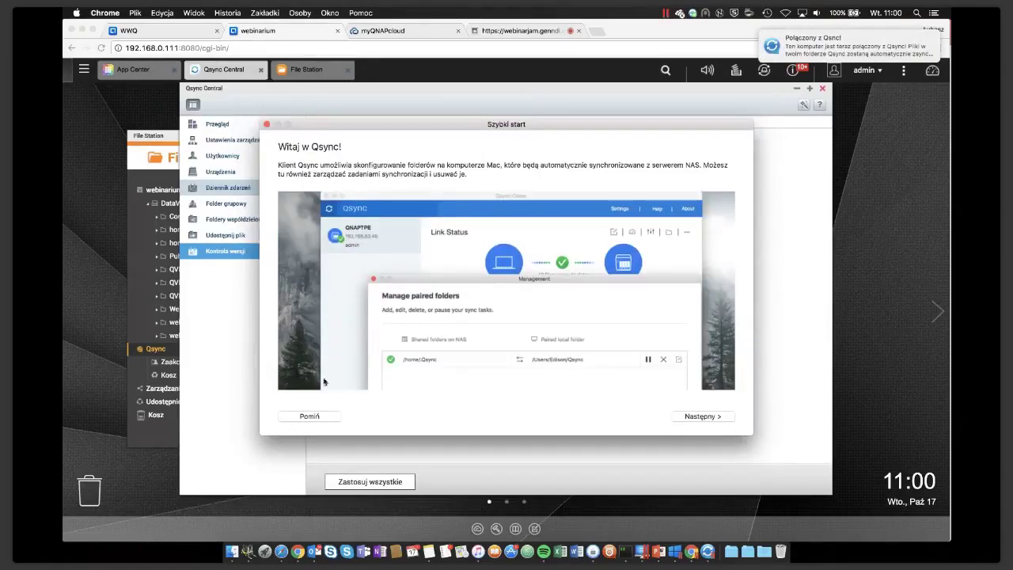
pyautogui.click(313, 417)
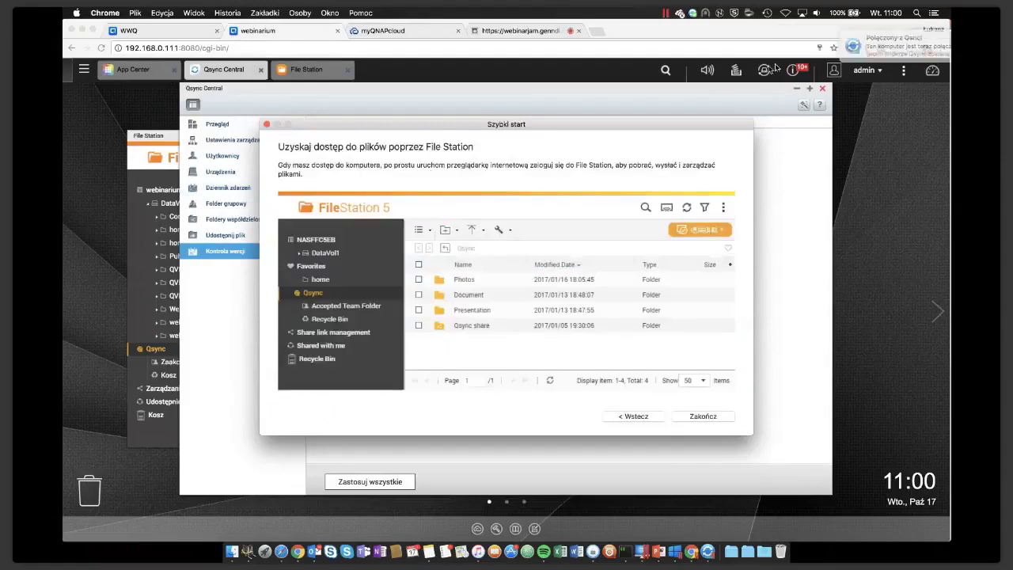
pyautogui.click(693, 14)
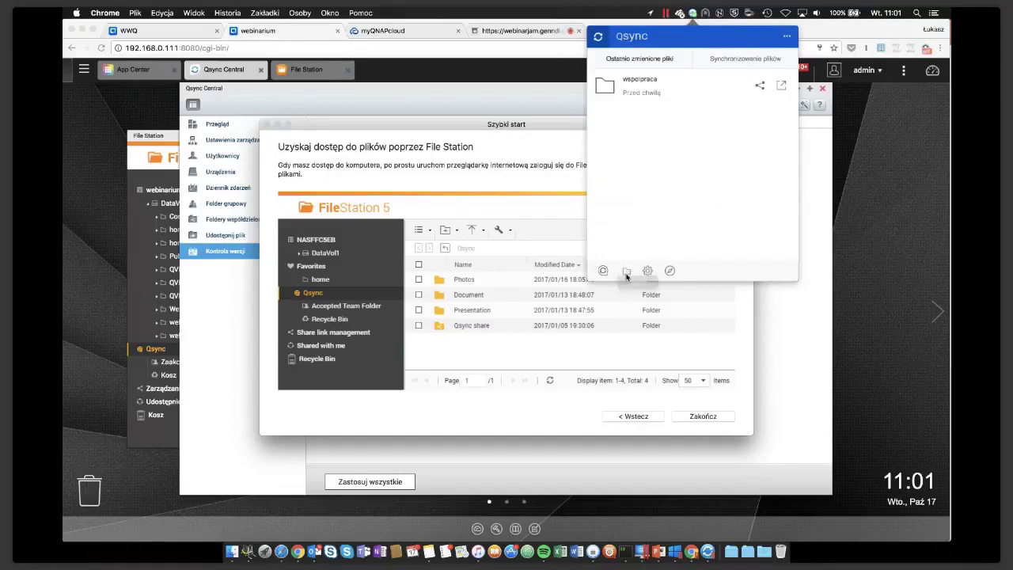
pyautogui.click(646, 271)
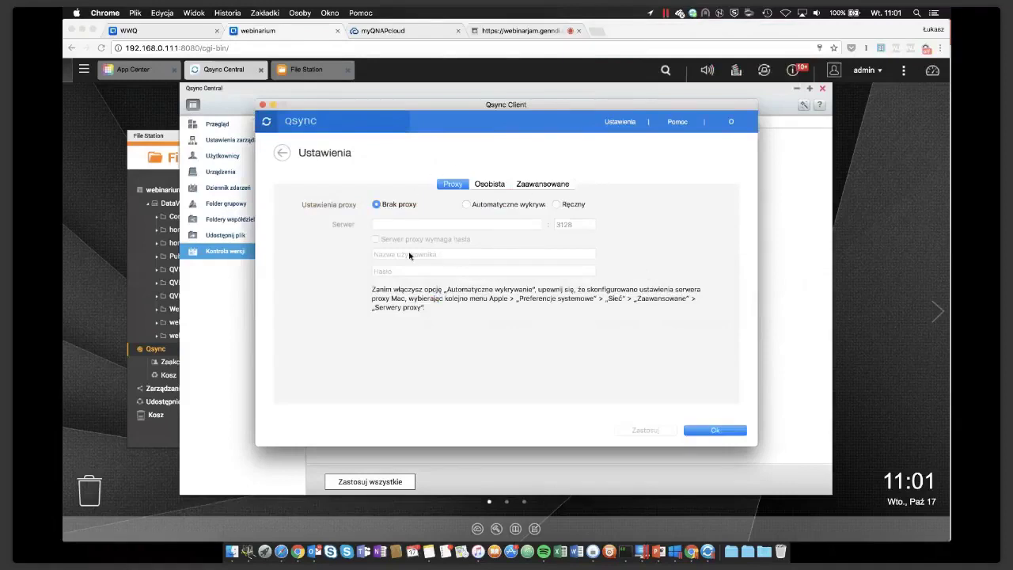
# Step: Uncheck 'Zaimportuj zdjęcia i wideo' under Osobista, review Zaawansowane, and return to link status
pyautogui.click(497, 184)
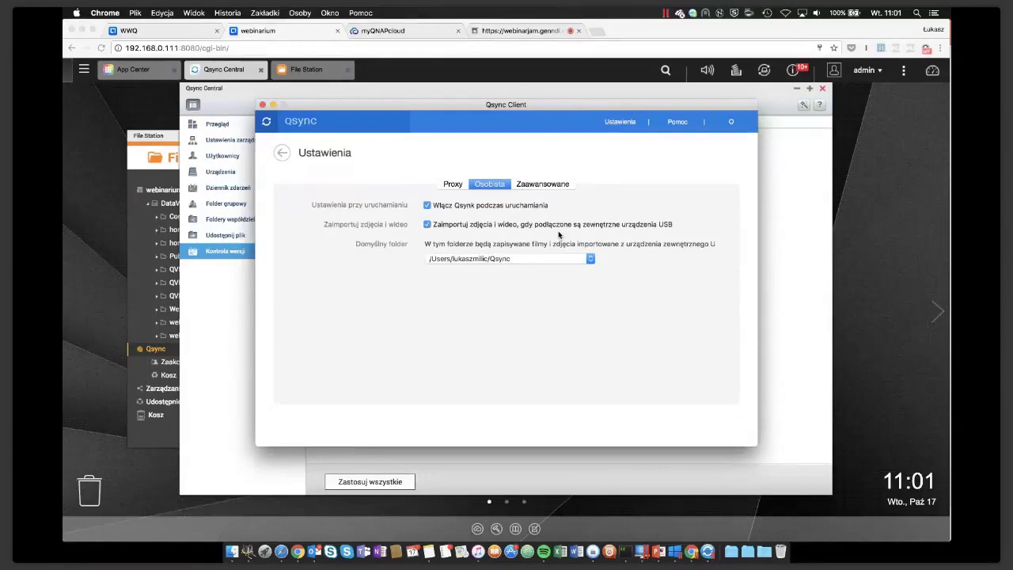
pyautogui.click(471, 227)
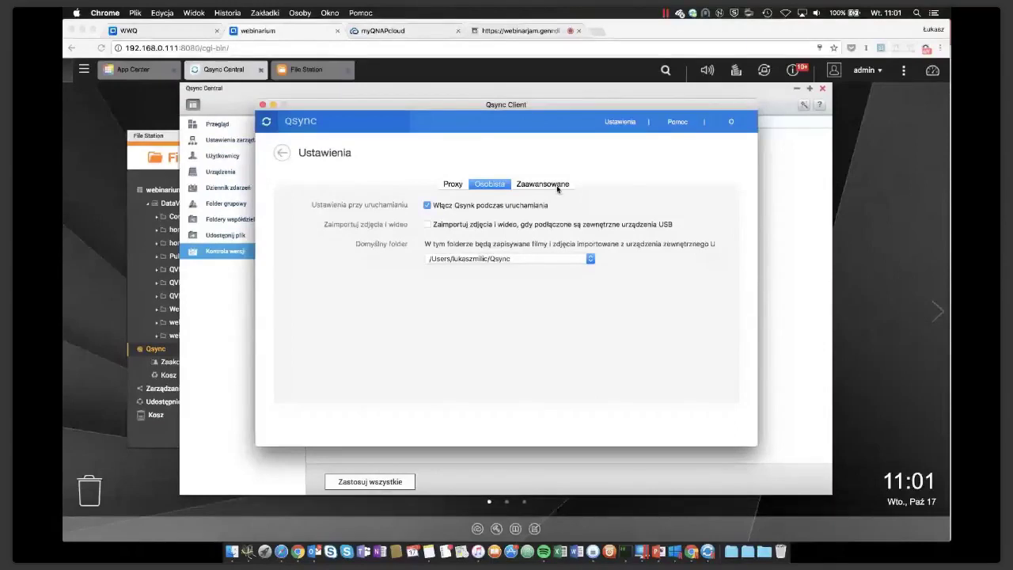
pyautogui.click(557, 186)
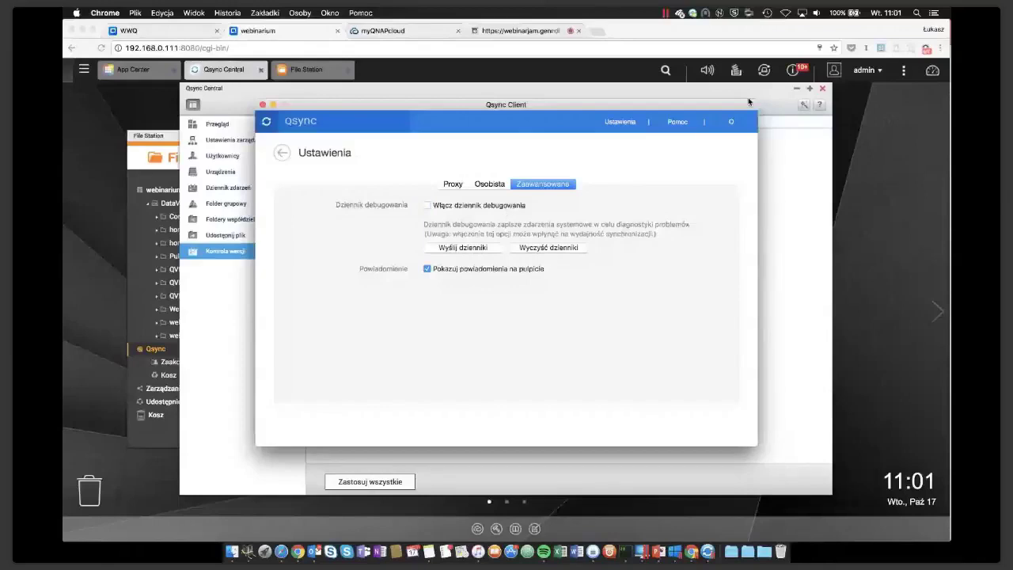
pyautogui.click(283, 153)
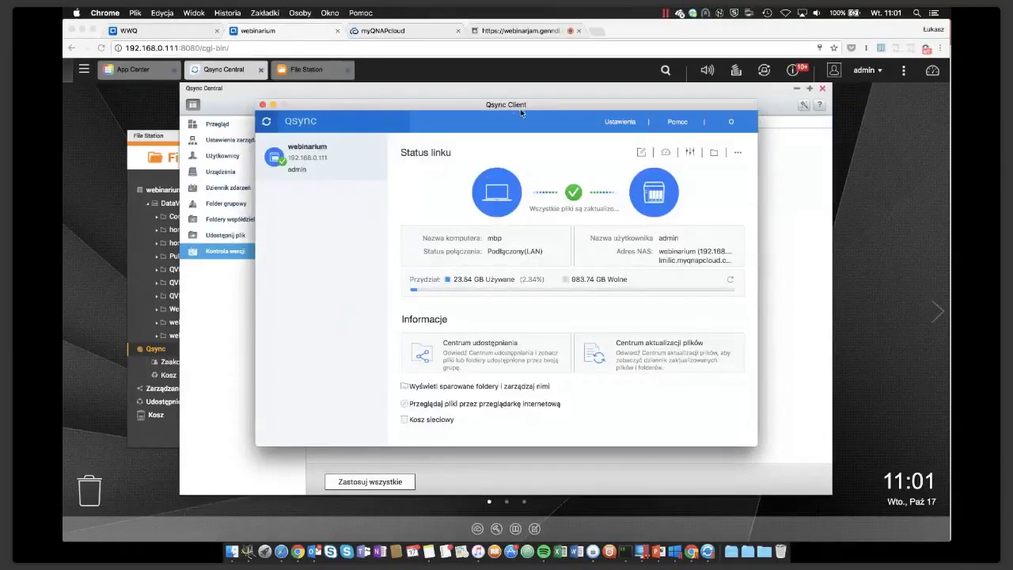
pyautogui.moveTo(512, 105); pyautogui.dragTo(512, 101)
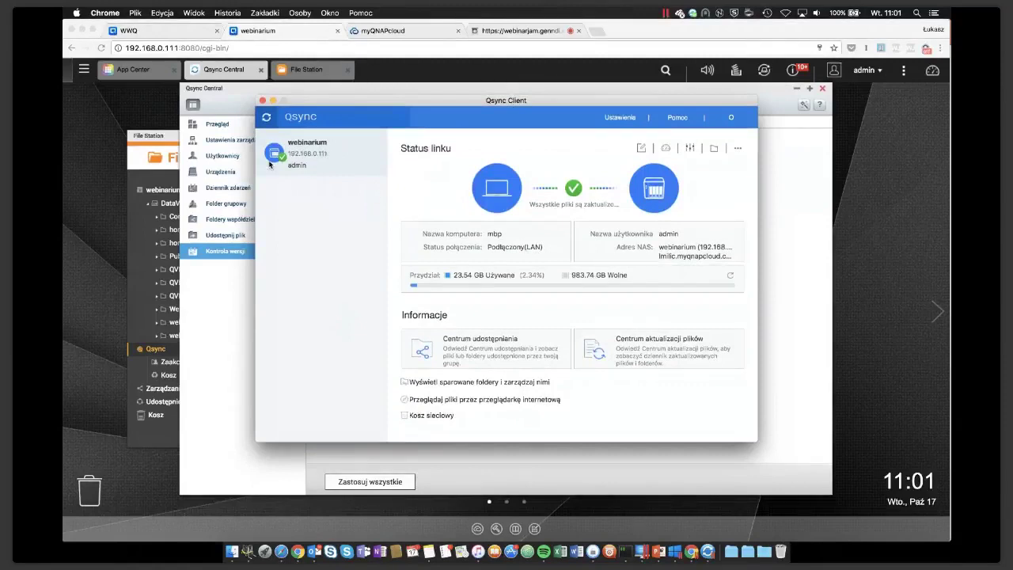
pyautogui.click(641, 148)
pyautogui.click(652, 220)
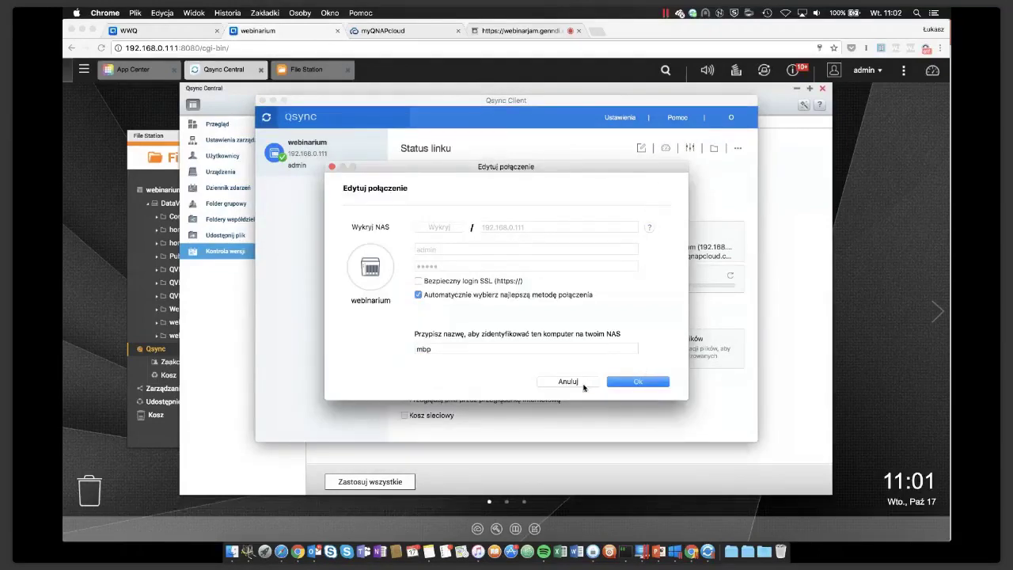
pyautogui.click(584, 383)
pyautogui.click(667, 148)
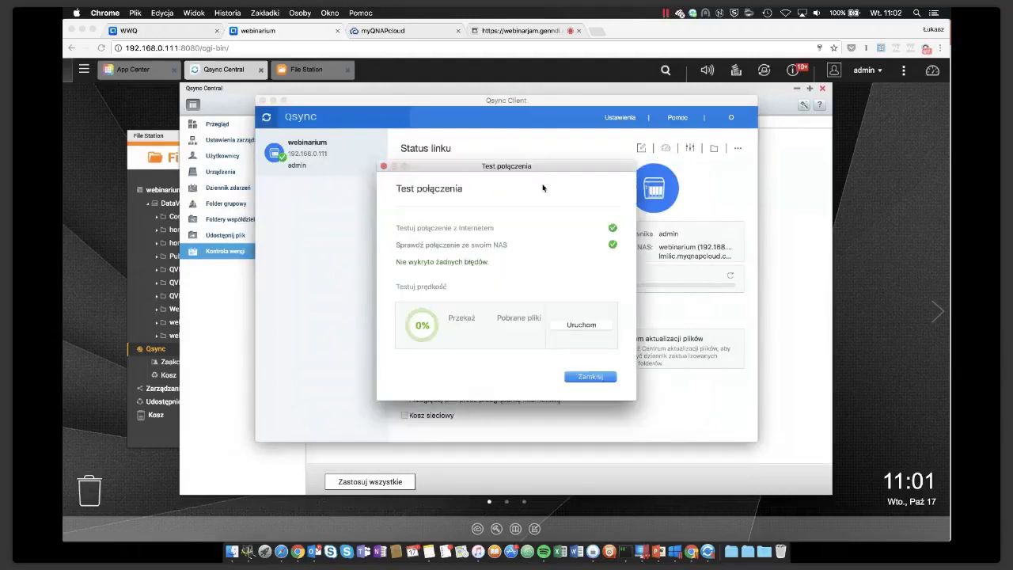
pyautogui.click(590, 378)
pyautogui.click(691, 148)
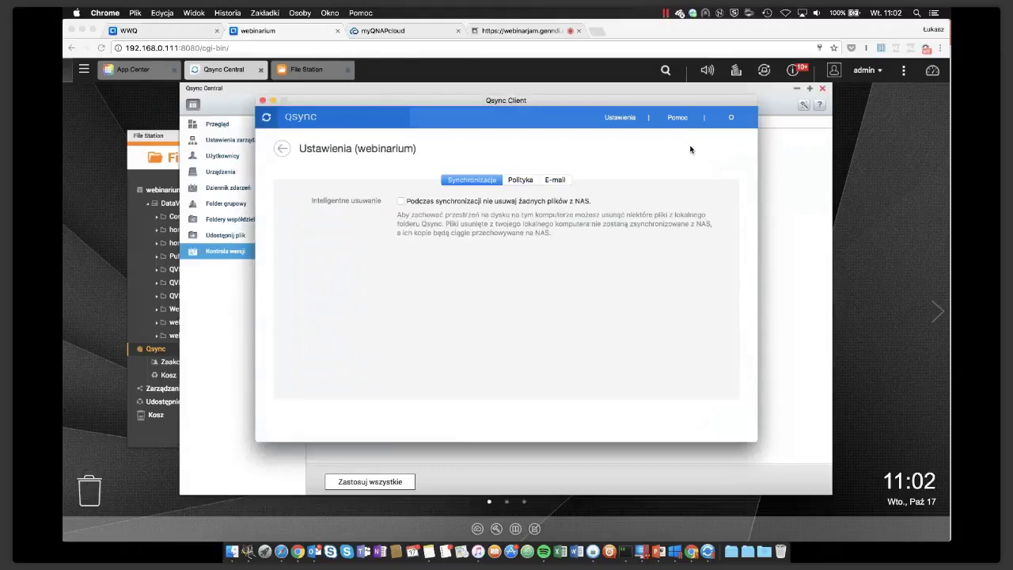
pyautogui.click(282, 150)
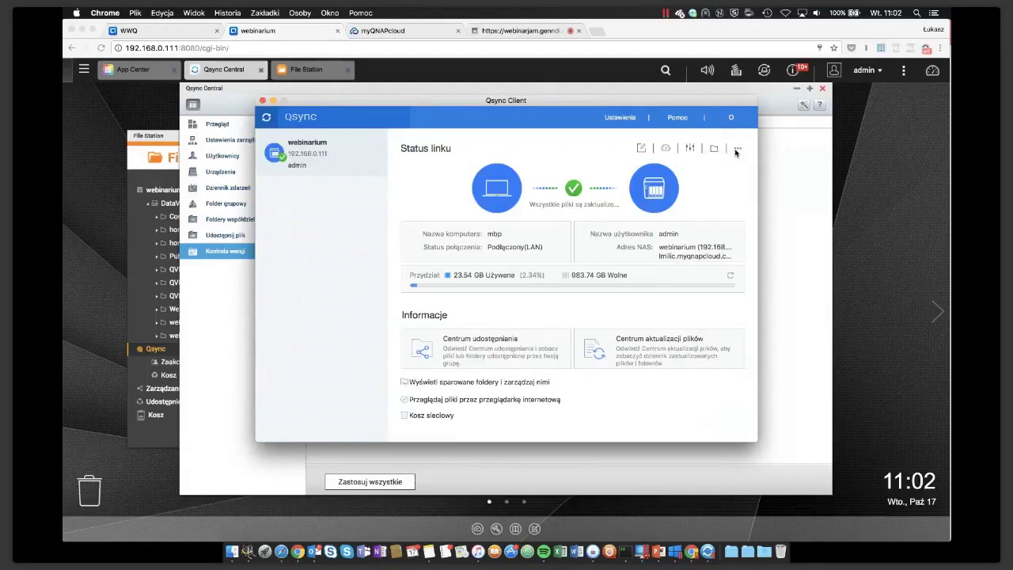
pyautogui.click(736, 150)
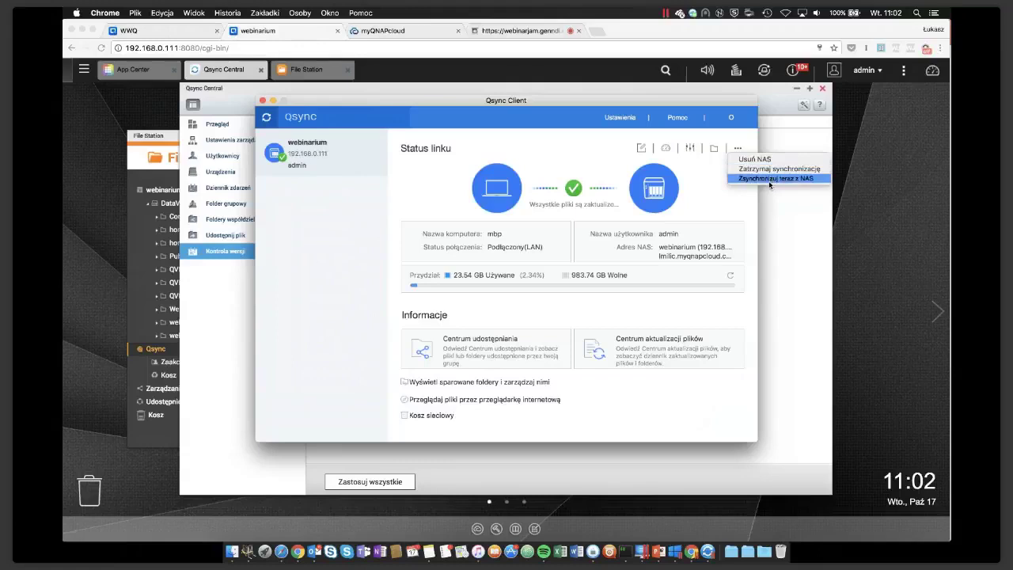
pyautogui.click(530, 340)
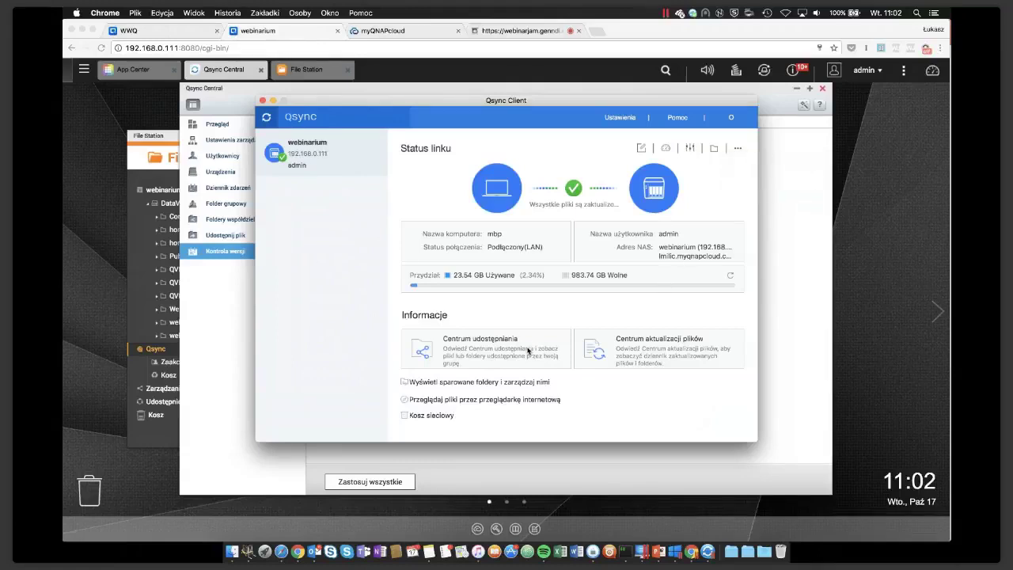
pyautogui.click(642, 347)
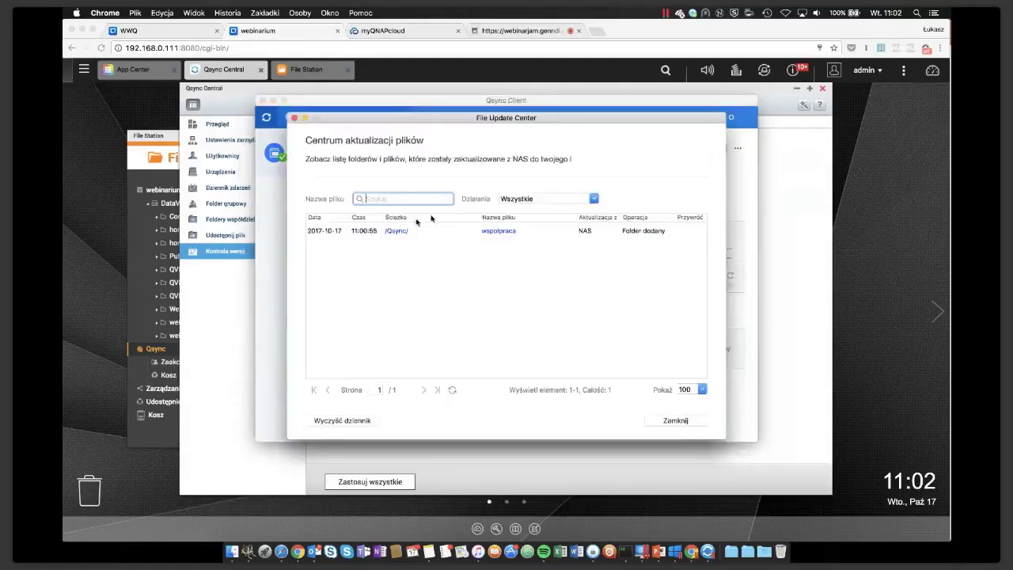
pyautogui.click(692, 424)
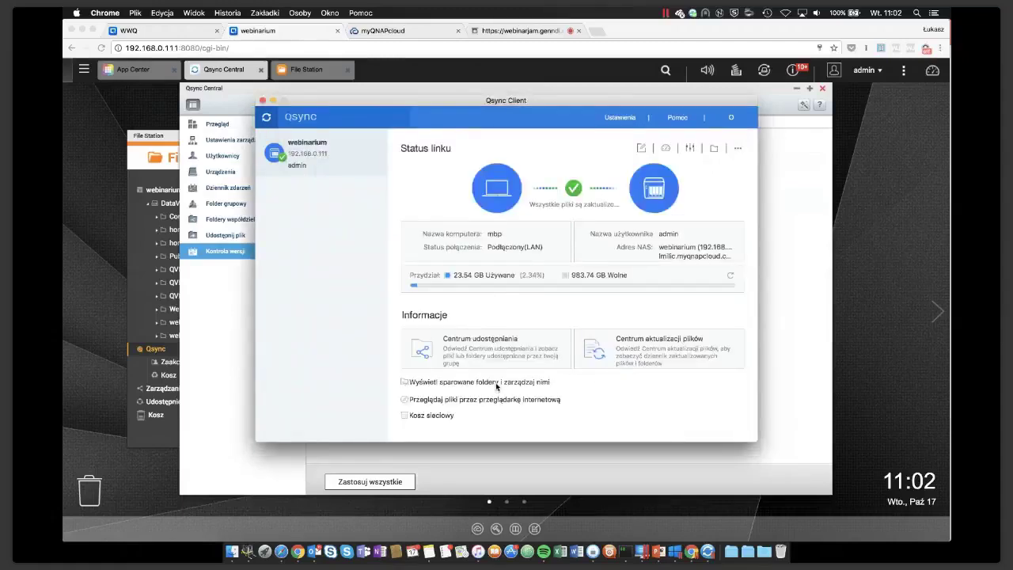
pyautogui.click(496, 382)
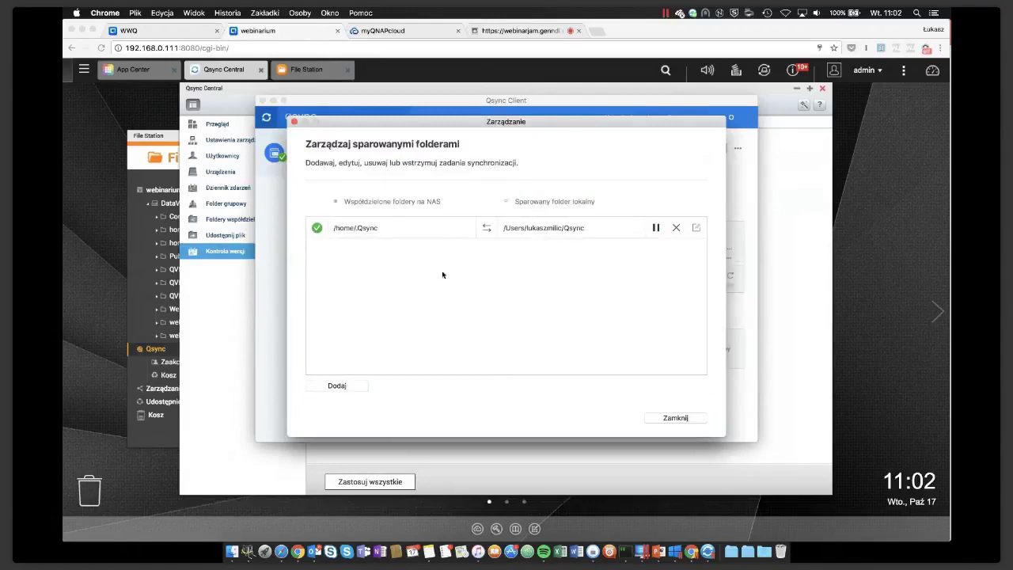
pyautogui.click(676, 418)
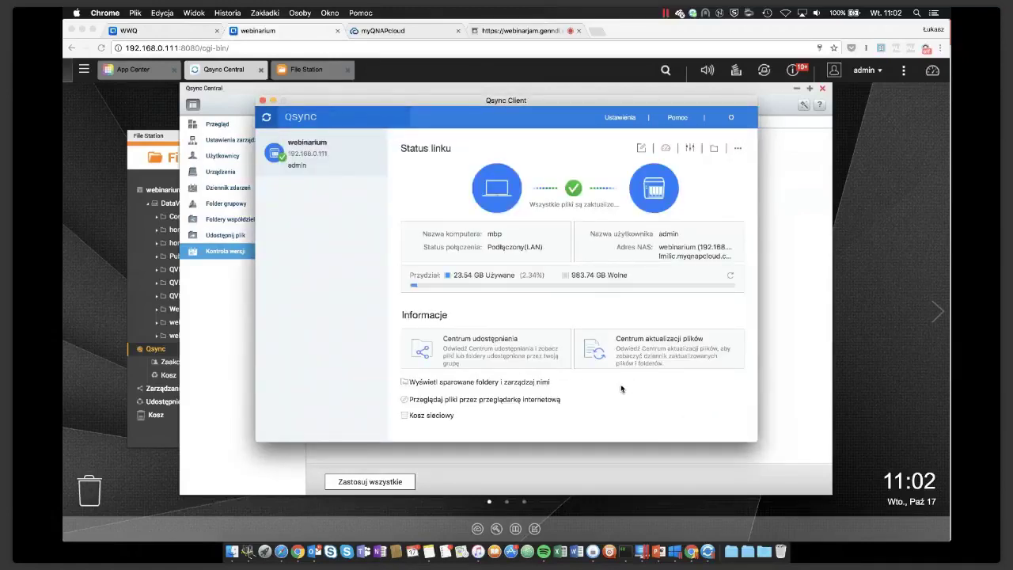
pyautogui.click(626, 120)
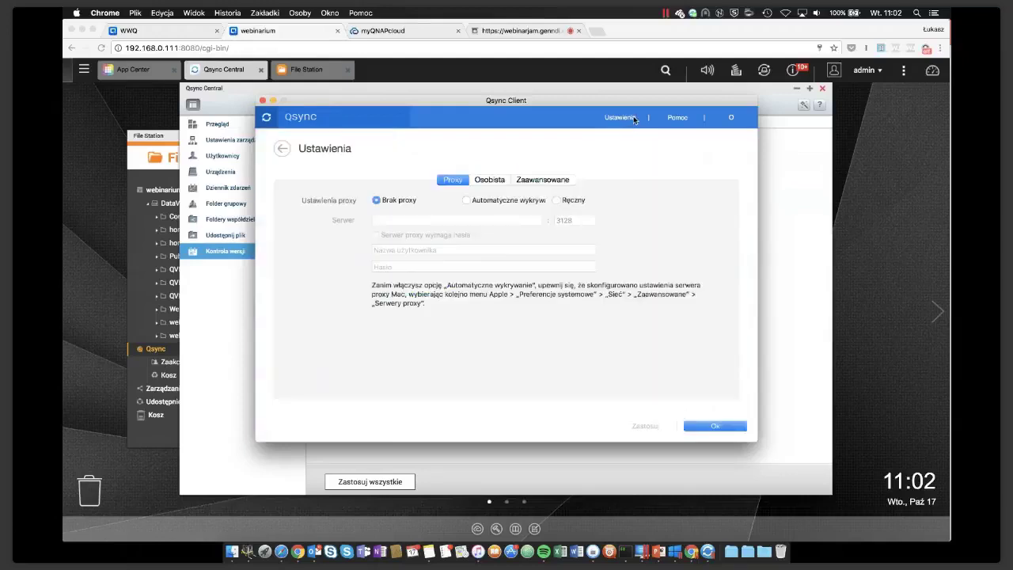
pyautogui.click(281, 148)
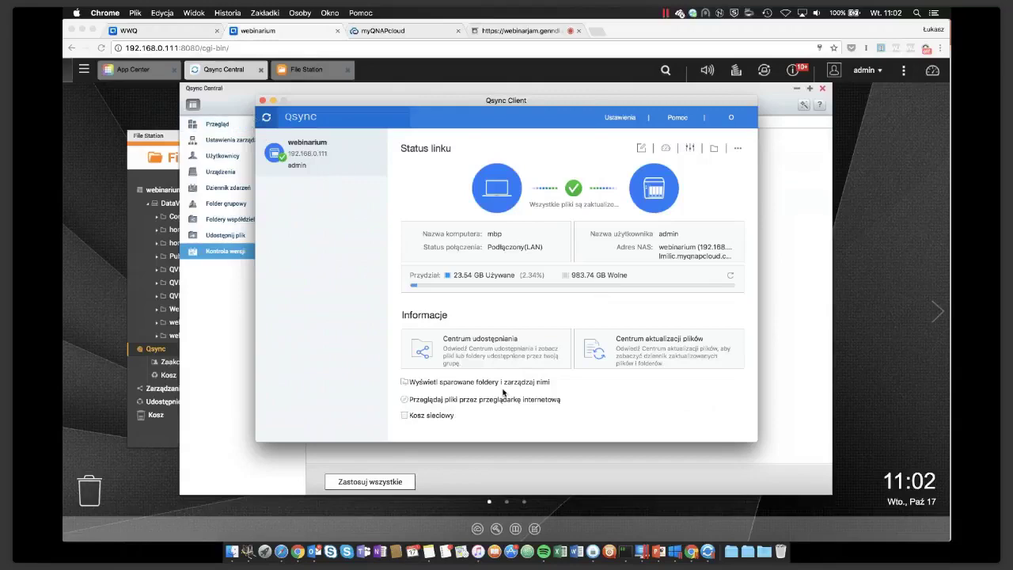
# Step: In Finder's home Qsync folder, create a new folder named 'test'
pyautogui.click(233, 549)
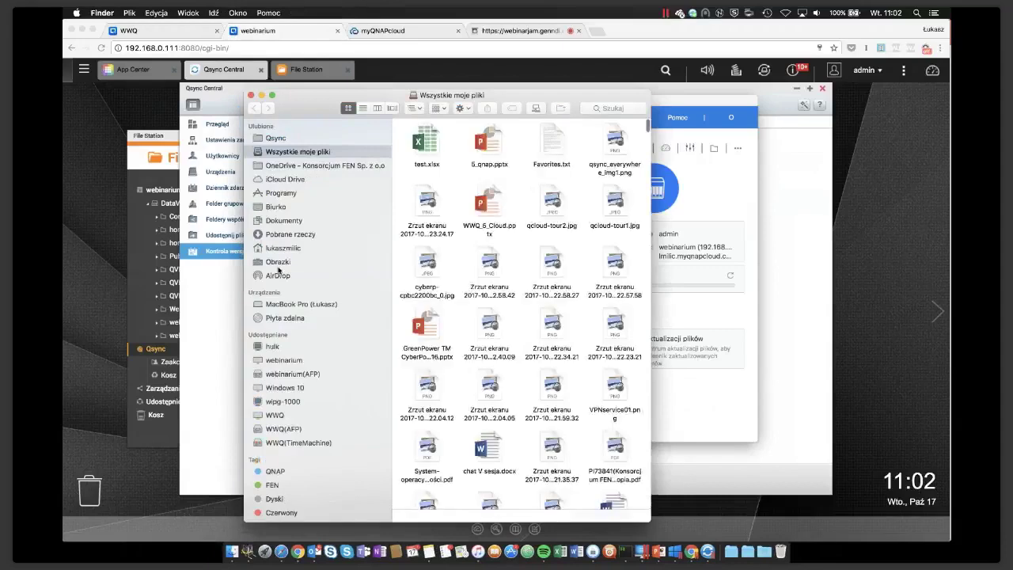
pyautogui.click(282, 304)
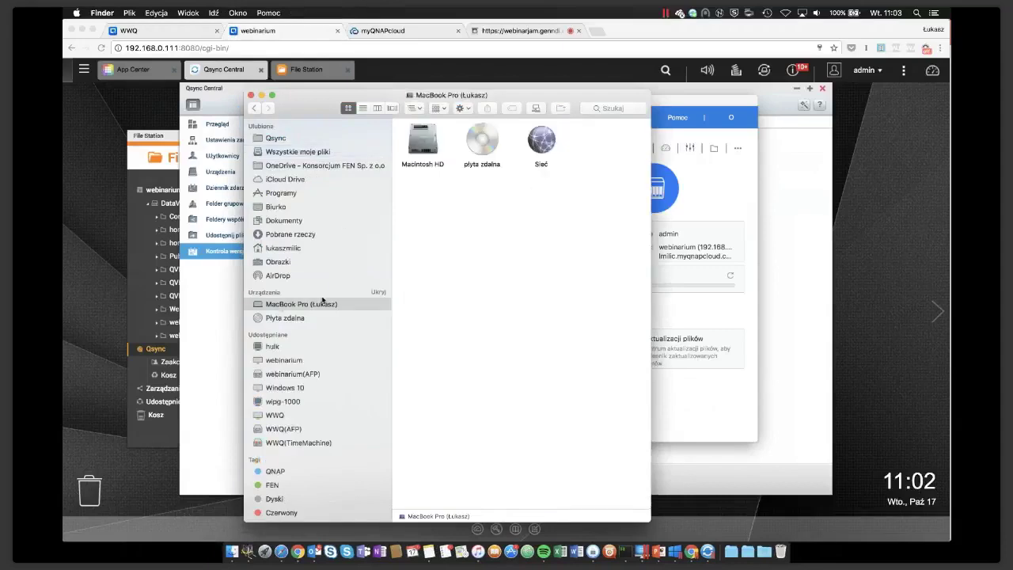
pyautogui.click(300, 250)
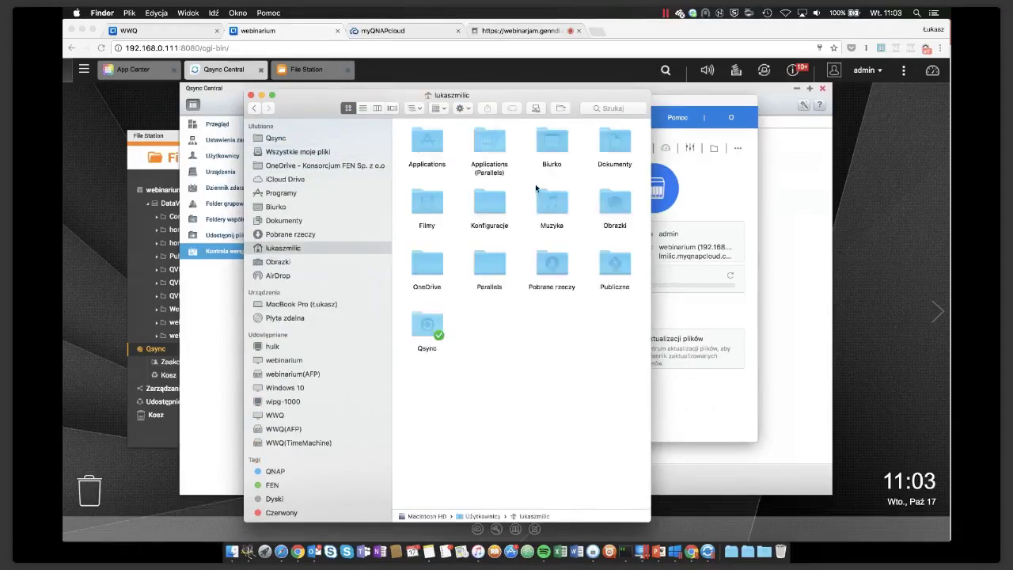
pyautogui.doubleClick(431, 326)
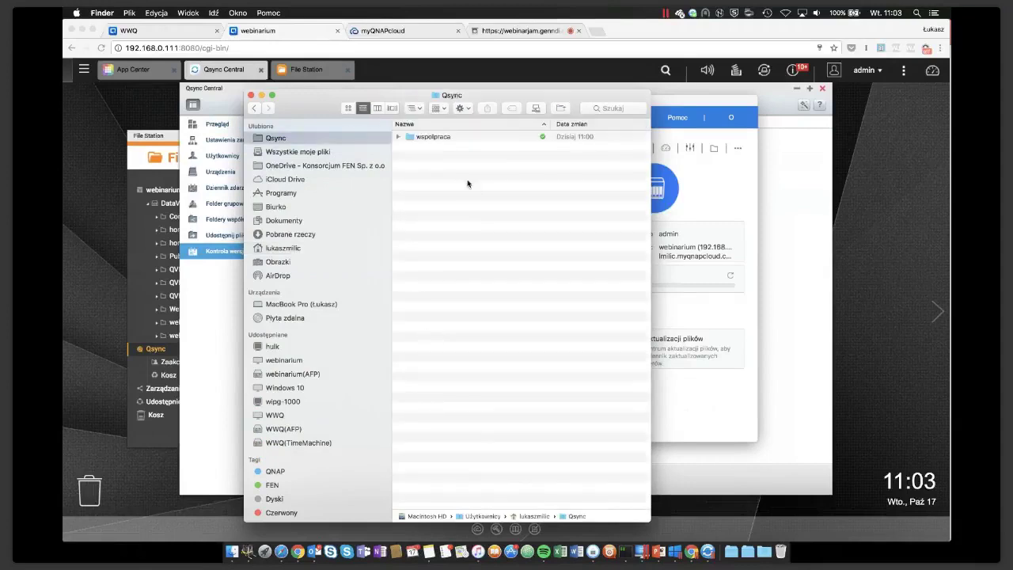
pyautogui.rightClick(432, 152)
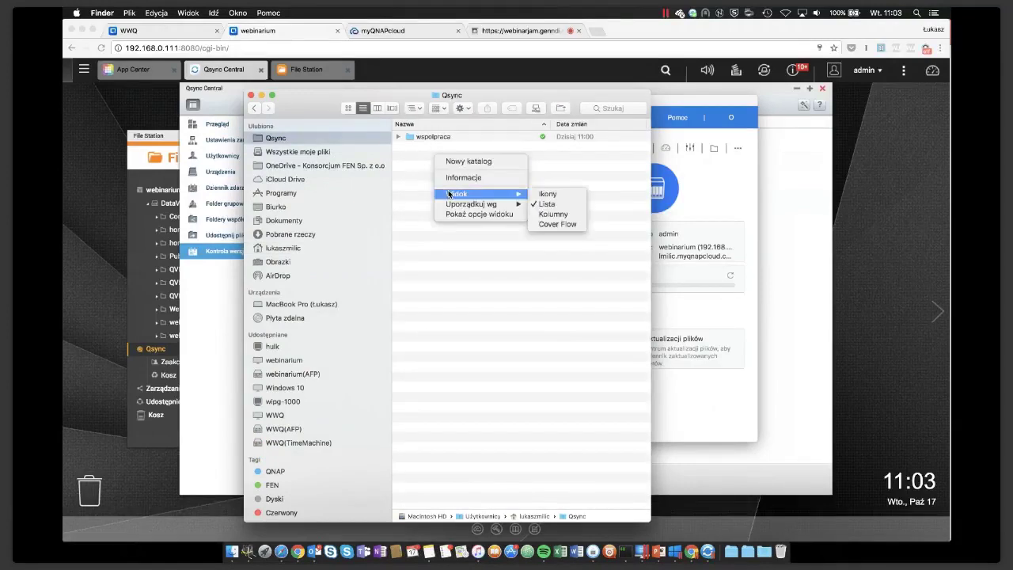
pyautogui.click(469, 161)
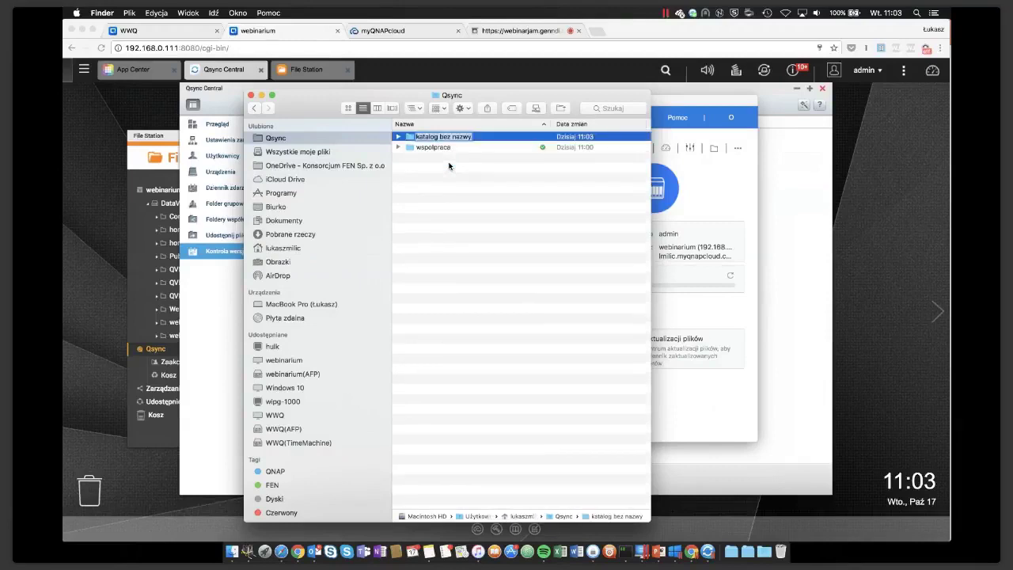
pyautogui.write('test')
pyautogui.press('Return')
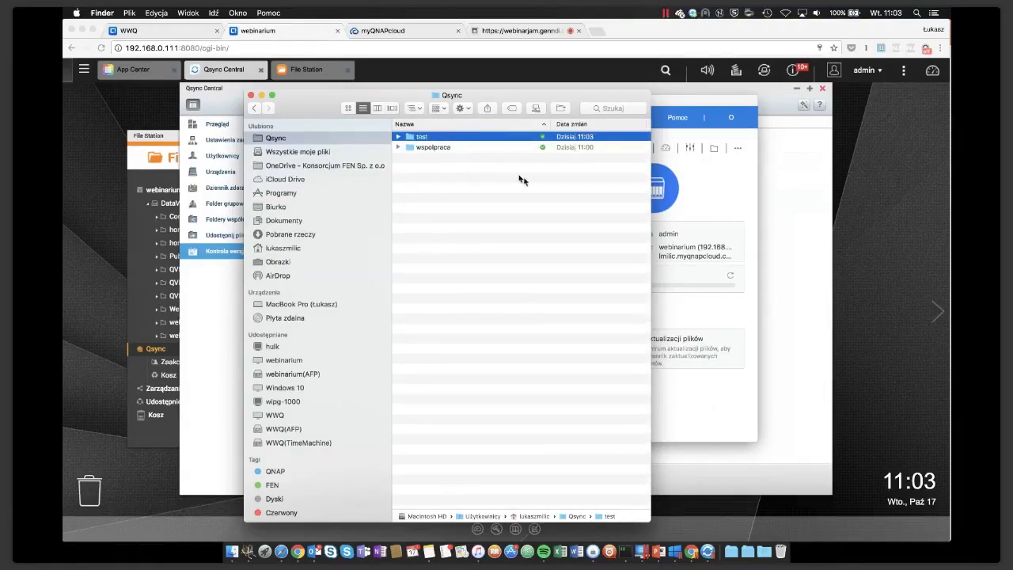
# Step: Close Finder and check the wspolpraca folder on the NAS in File Station
pyautogui.click(250, 95)
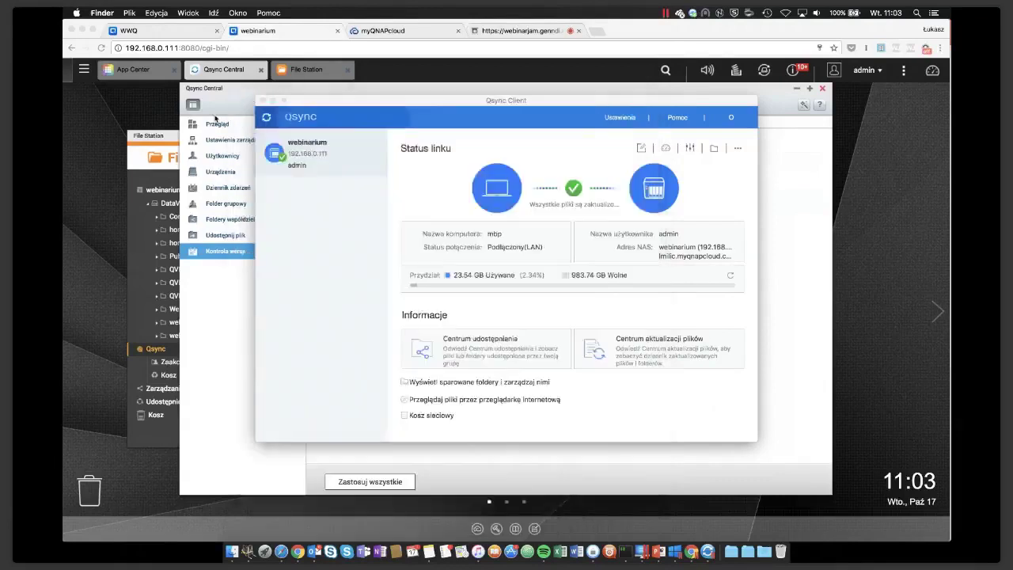
pyautogui.click(172, 139)
pyautogui.click(165, 136)
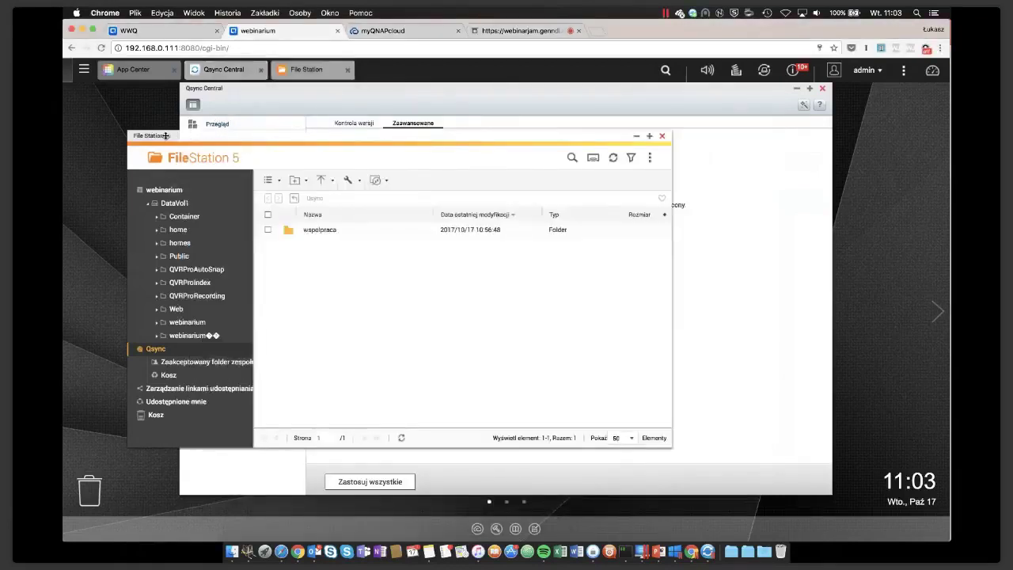
pyautogui.doubleClick(297, 230)
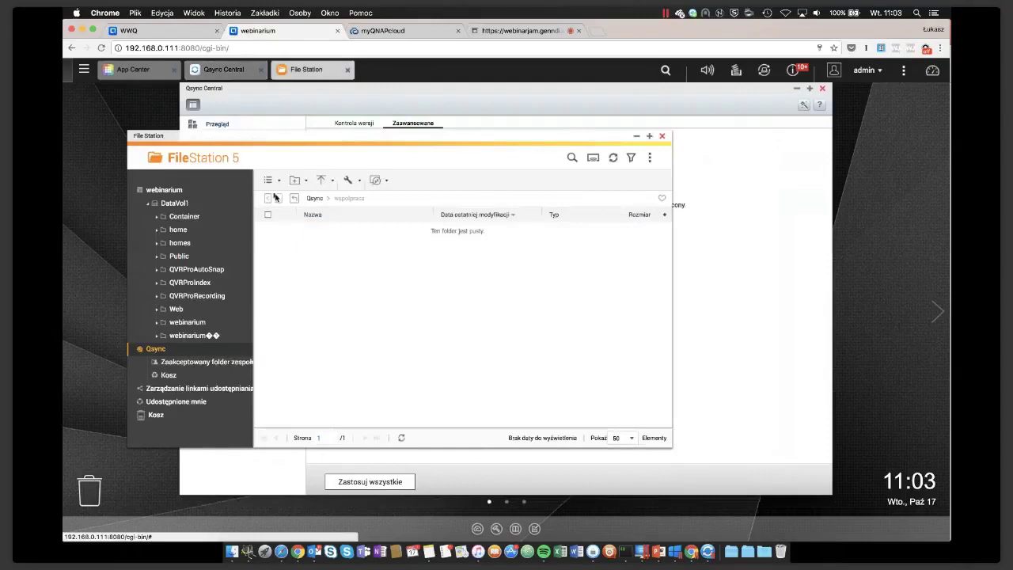
pyautogui.click(267, 198)
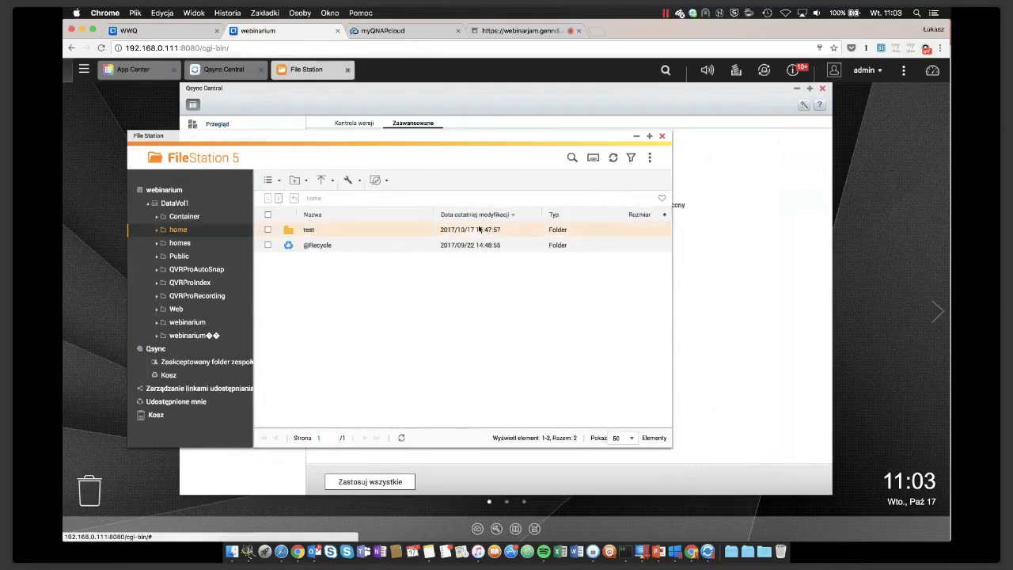
# Step: Close File Station and Qsync Central, then switch to the PowerPoint UPS slide
pyautogui.click(662, 137)
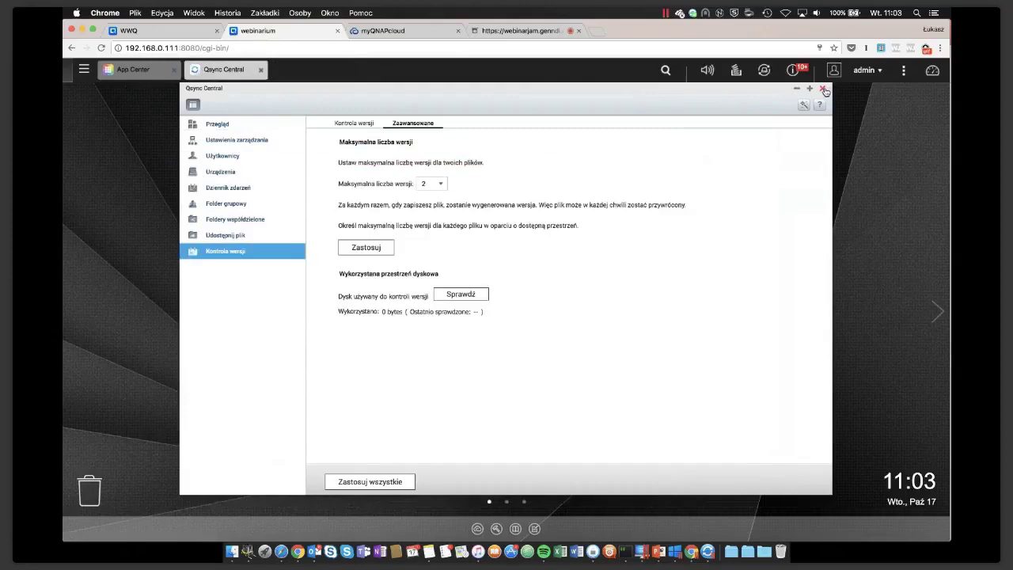
pyautogui.click(823, 89)
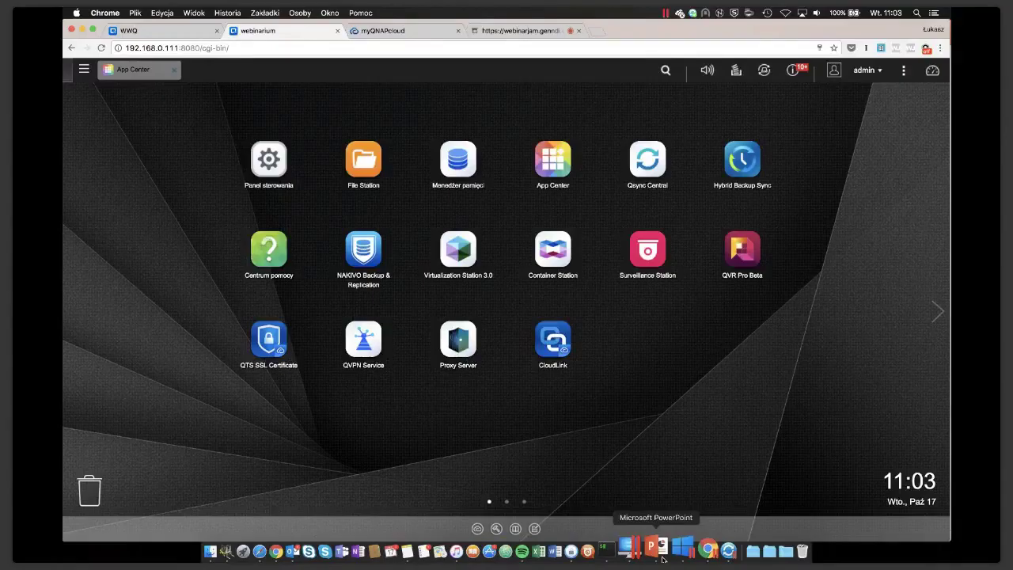
pyautogui.click(662, 558)
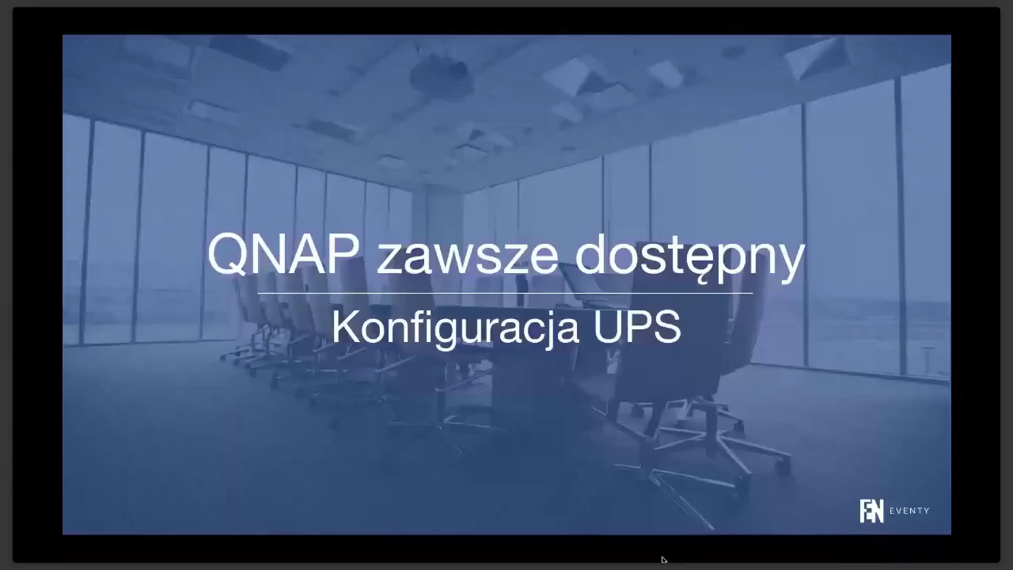
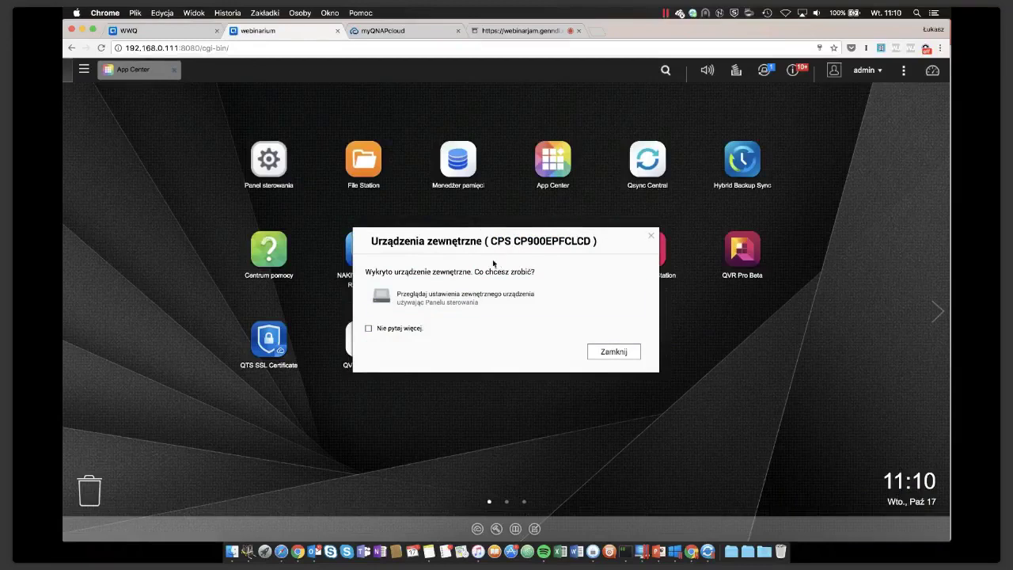
# Step: Open the detected UPS's settings on the Control Panel UPS tab and maximize the window
pyautogui.click(441, 304)
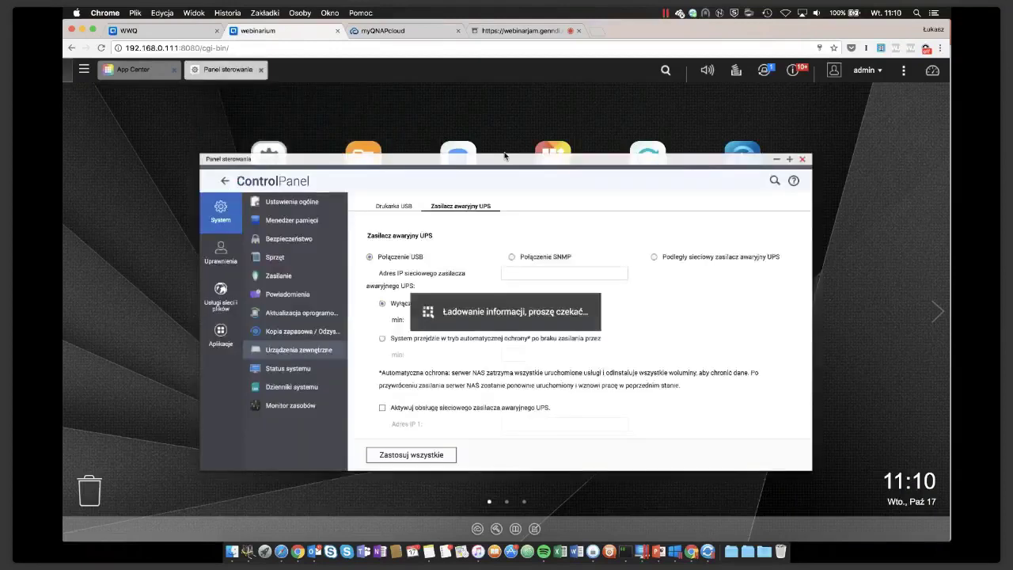
pyautogui.moveTo(504, 154); pyautogui.dragTo(497, 86)
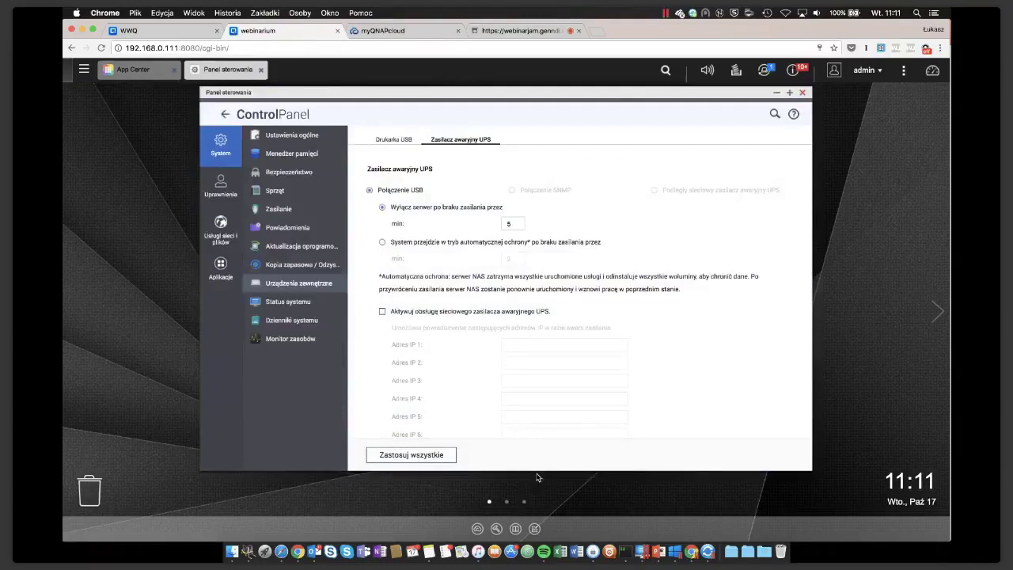
pyautogui.click(789, 93)
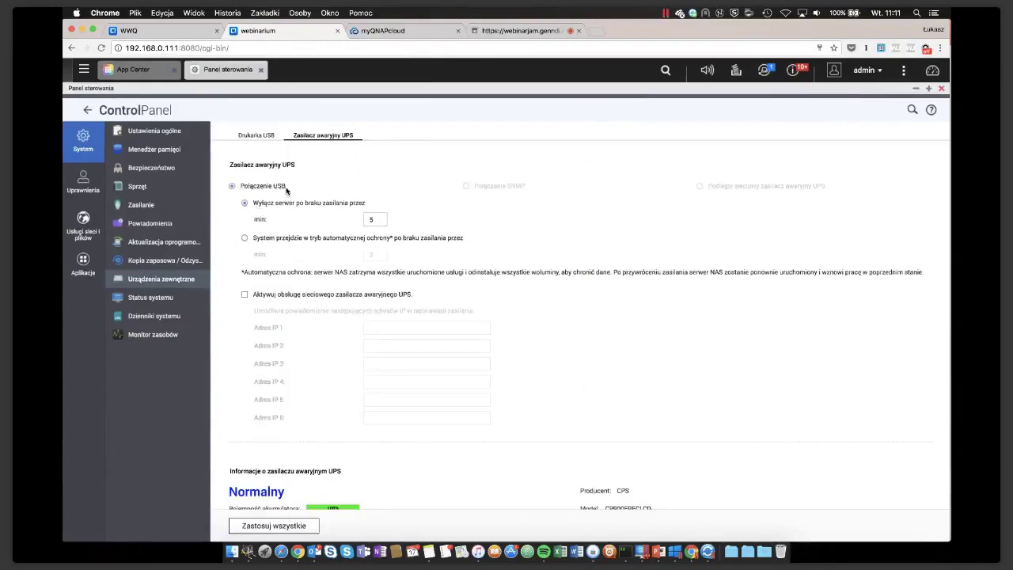
pyautogui.scroll(-2, 294, 300)
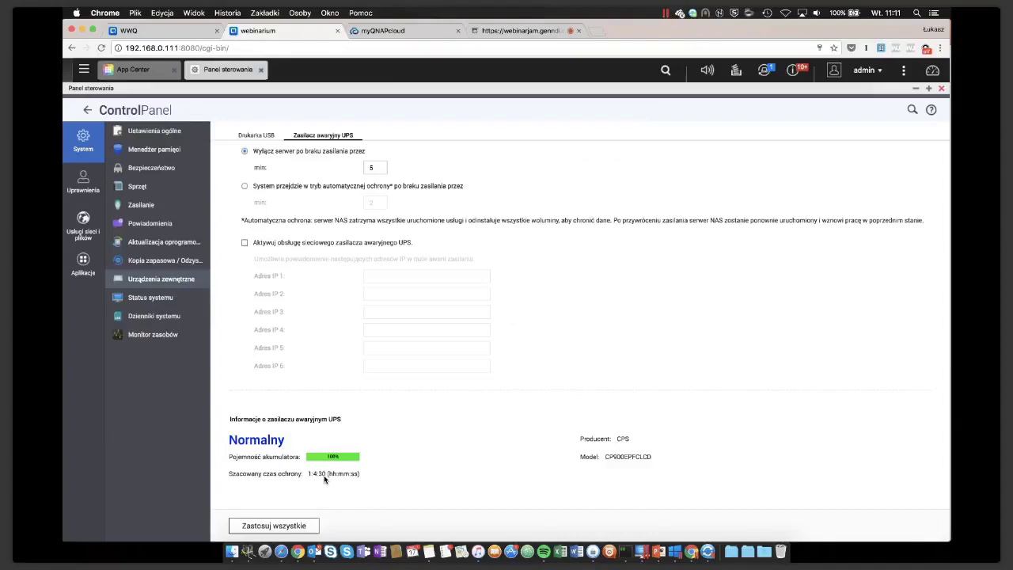
pyautogui.scroll(3, 351, 250)
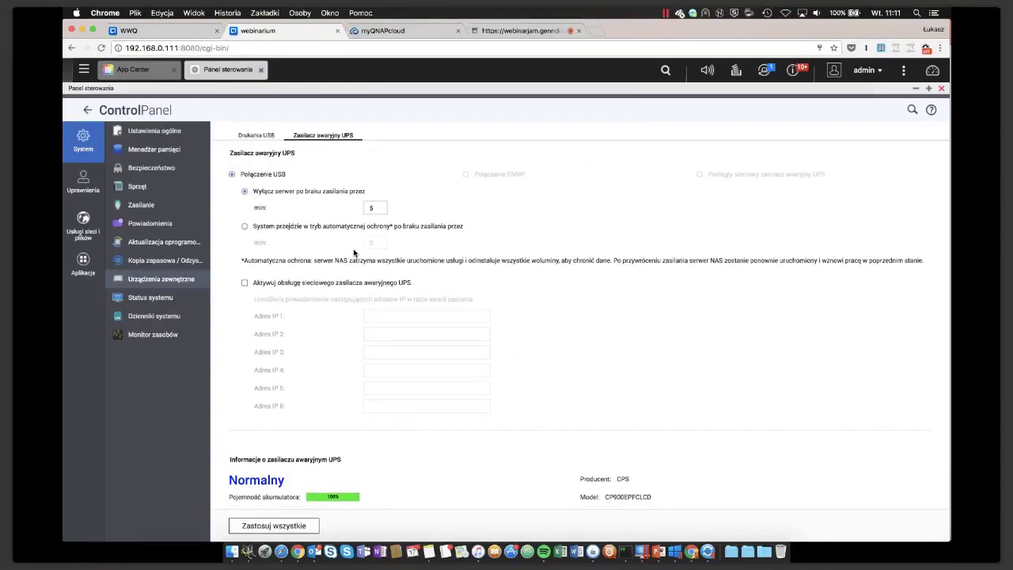
pyautogui.scroll(1, 330, 187)
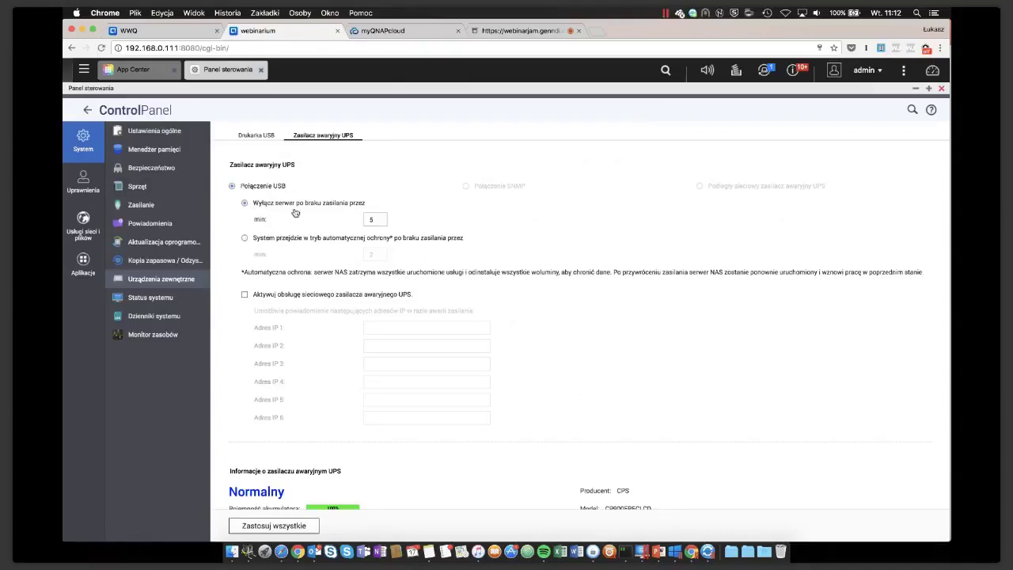
# Step: Change the server shutdown delay from 5 to 20 minutes
pyautogui.click(384, 219)
pyautogui.click(382, 220)
pyautogui.press('BackSpace')
pyautogui.write('20')
pyautogui.click(582, 235)
# Step: Select 'System przejdzie w tryb automatycznej ochrony' with a 20-minute delay
pyautogui.scroll(-1, 581, 235)
pyautogui.click(311, 191)
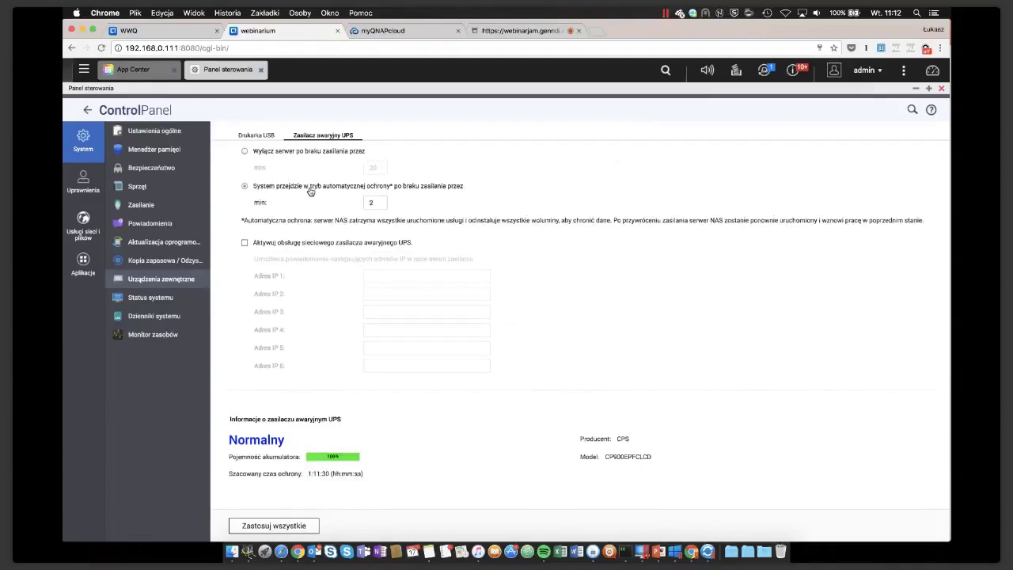
pyautogui.click(384, 203)
pyautogui.write('0')
pyautogui.click(371, 227)
# Step: Leave 'Aktywuj obsługę sieciowego zasilacza awaryjnego UPS' unchecked and return to PowerPoint
pyautogui.click(276, 245)
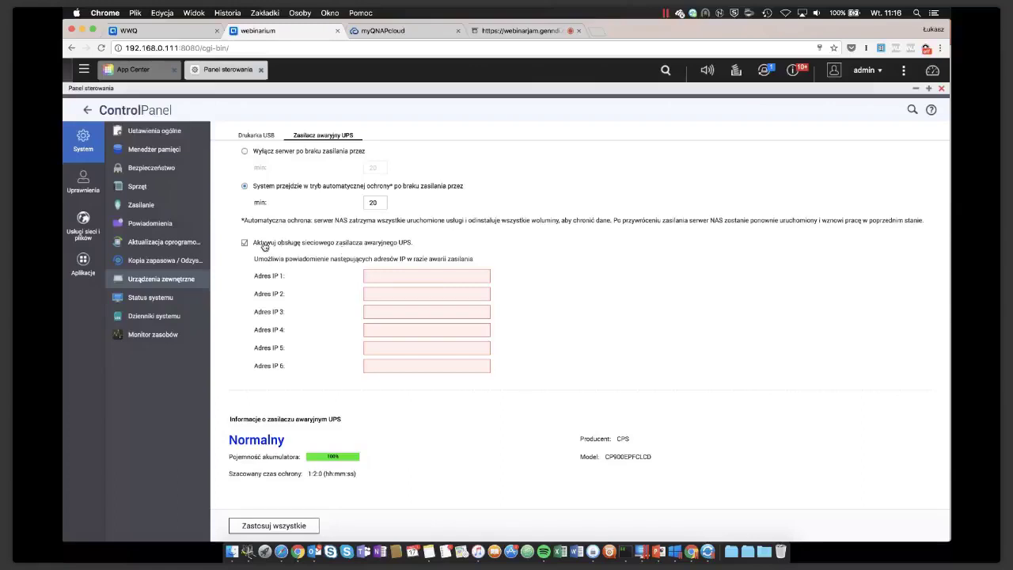
pyautogui.click(264, 246)
pyautogui.scroll(2, 463, 257)
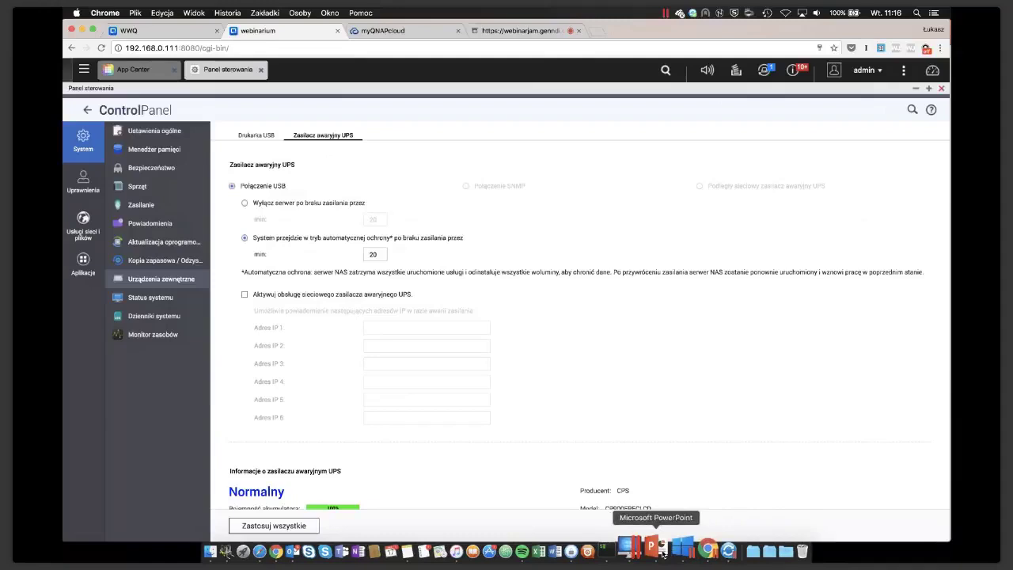
pyautogui.click(662, 552)
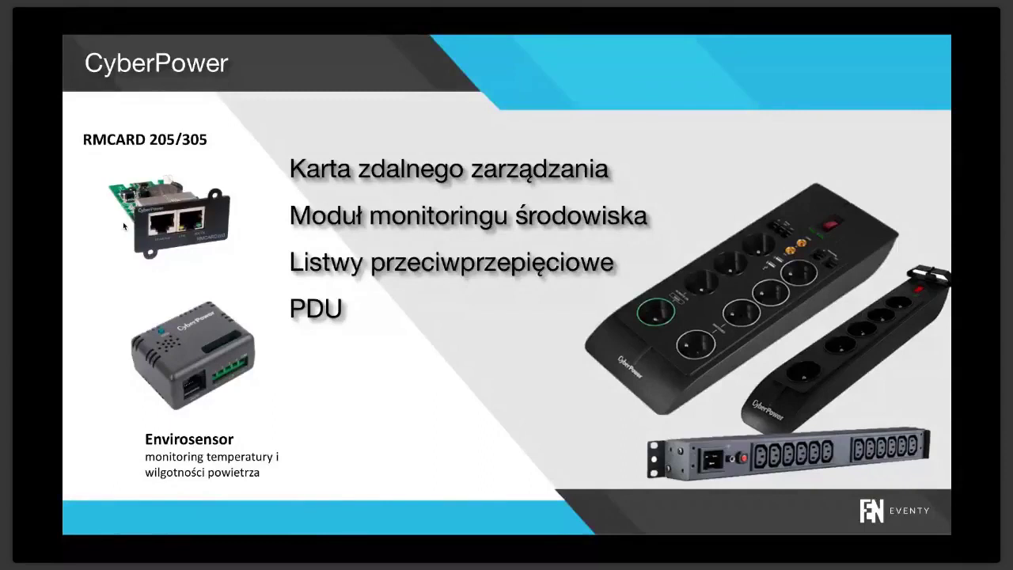
# Step: Advance the slideshow to the 'DEMO – Konfiguracja UPS' slide
pyautogui.press('Right')
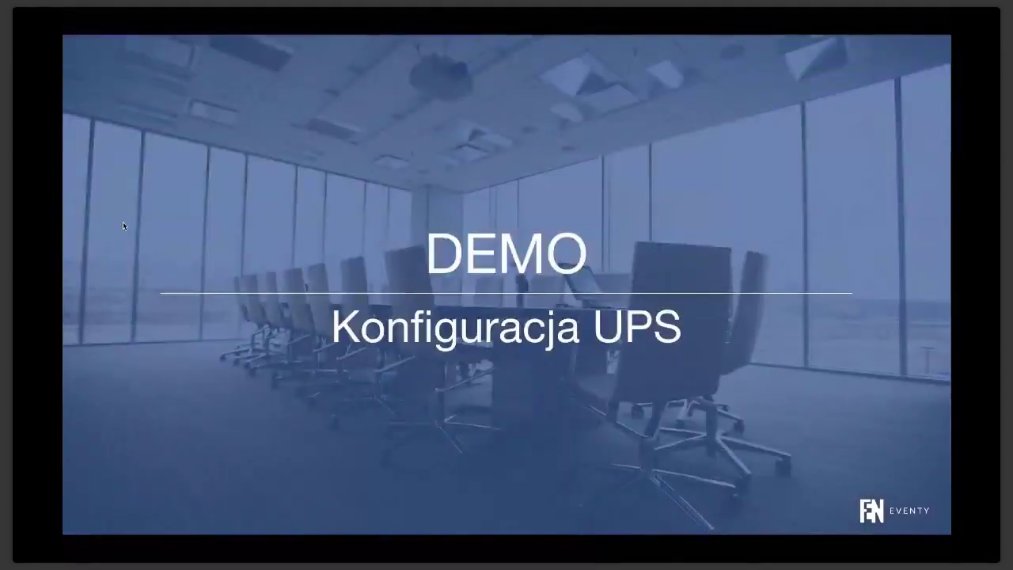